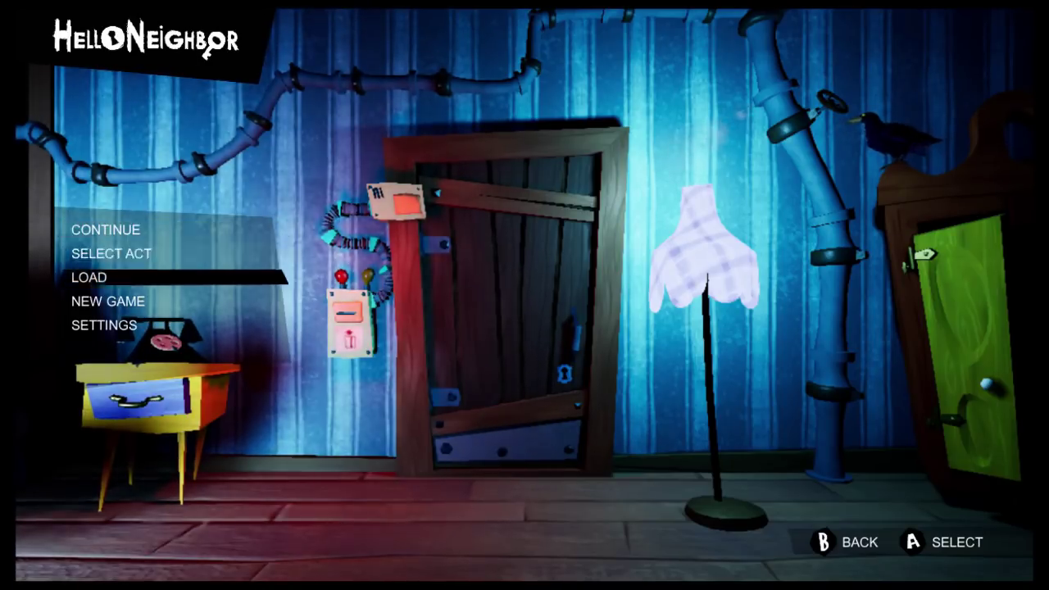
# Open the saved games list and highlight the manual ACT1 save.
pyautogui.press('Return')
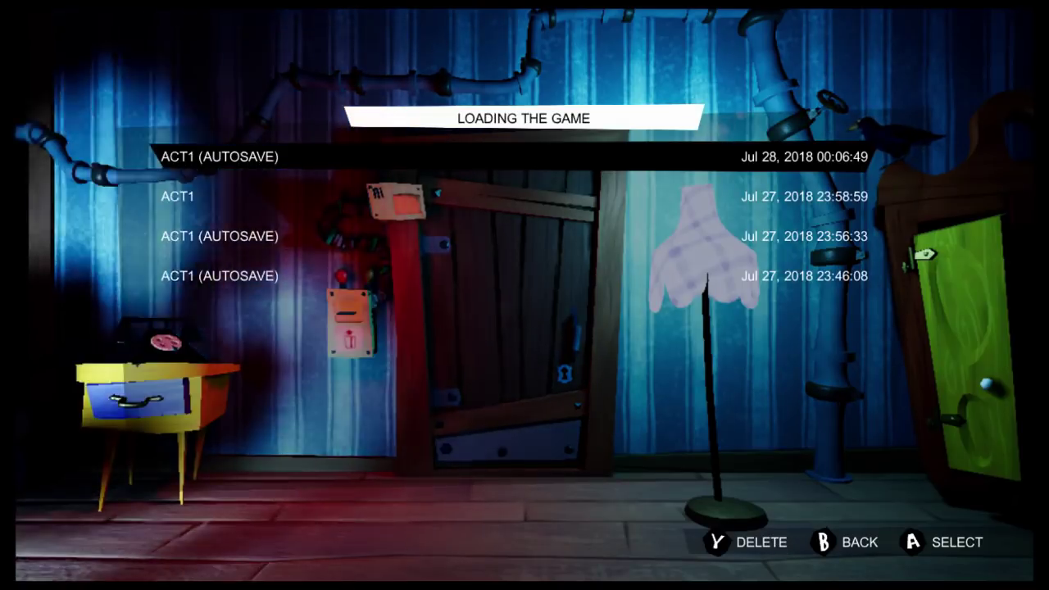
pyautogui.press('Down')
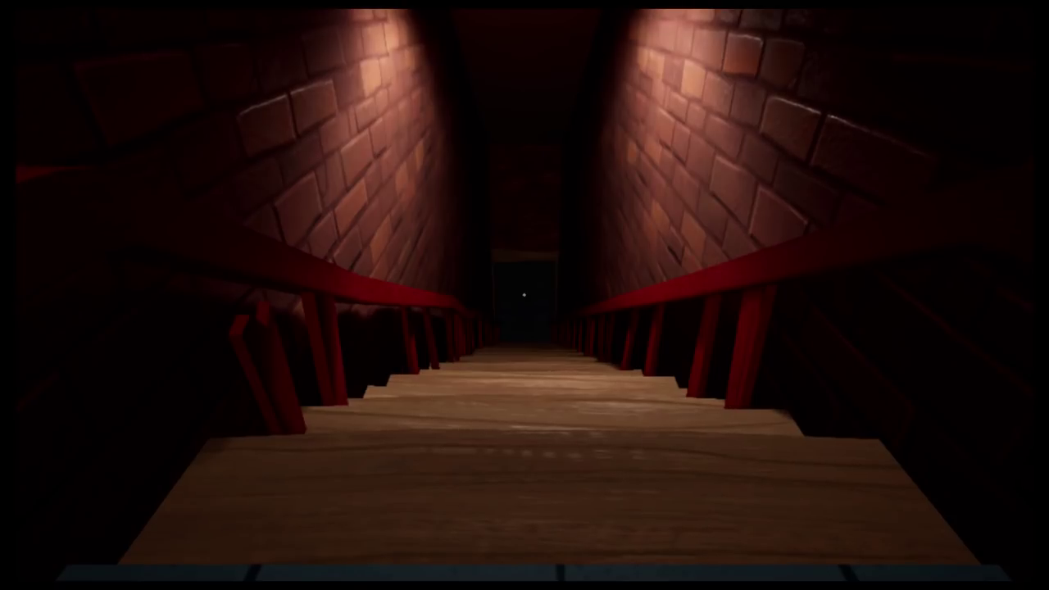
# Walk down the brick staircase to the wooden door and look at its handle.
pyautogui.press('w')
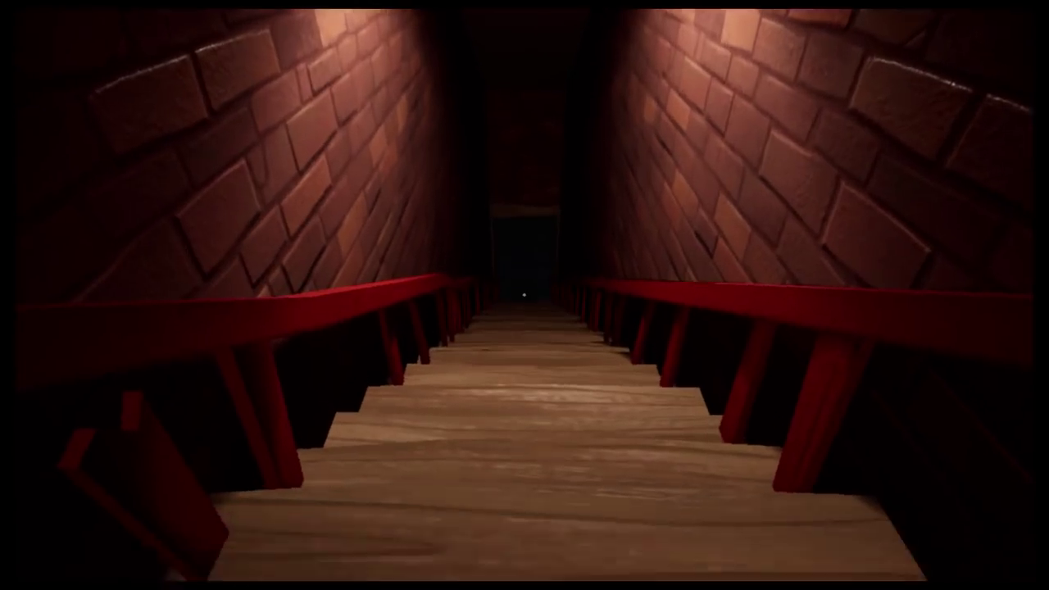
pyautogui.press('w')
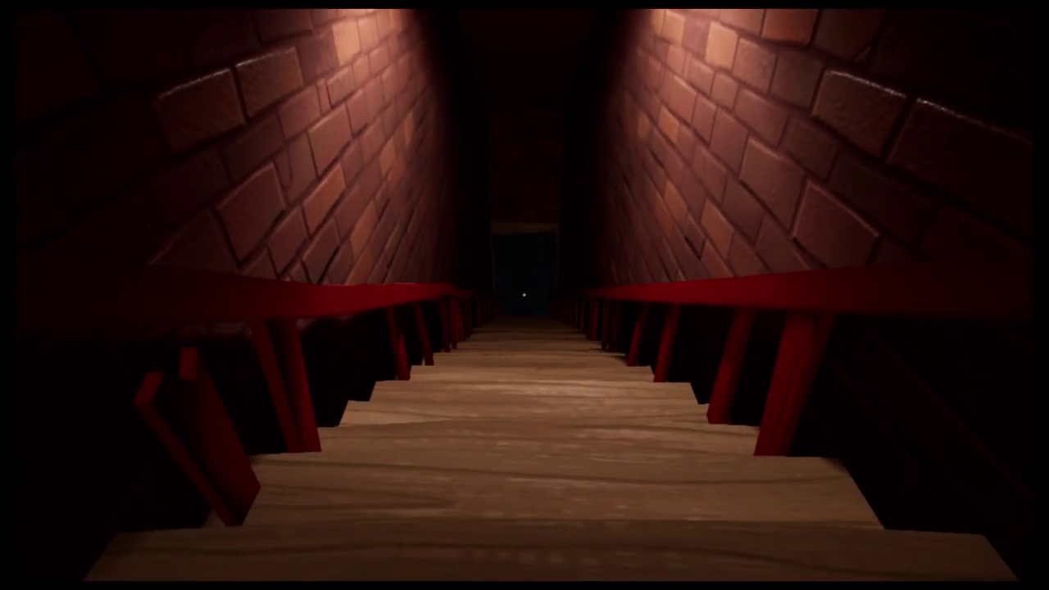
pyautogui.press('w')
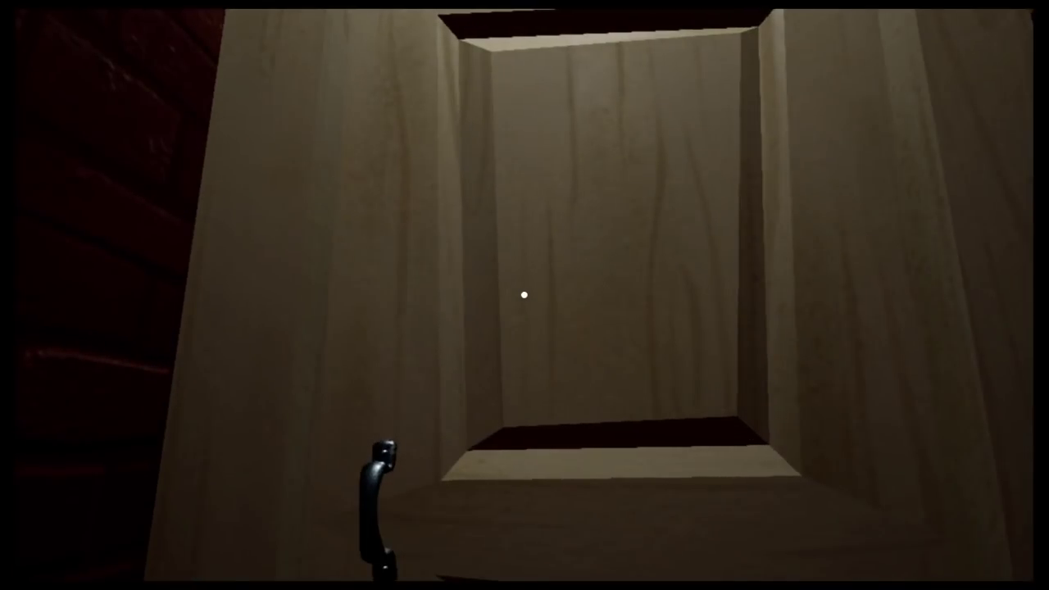
pyautogui.press('w')
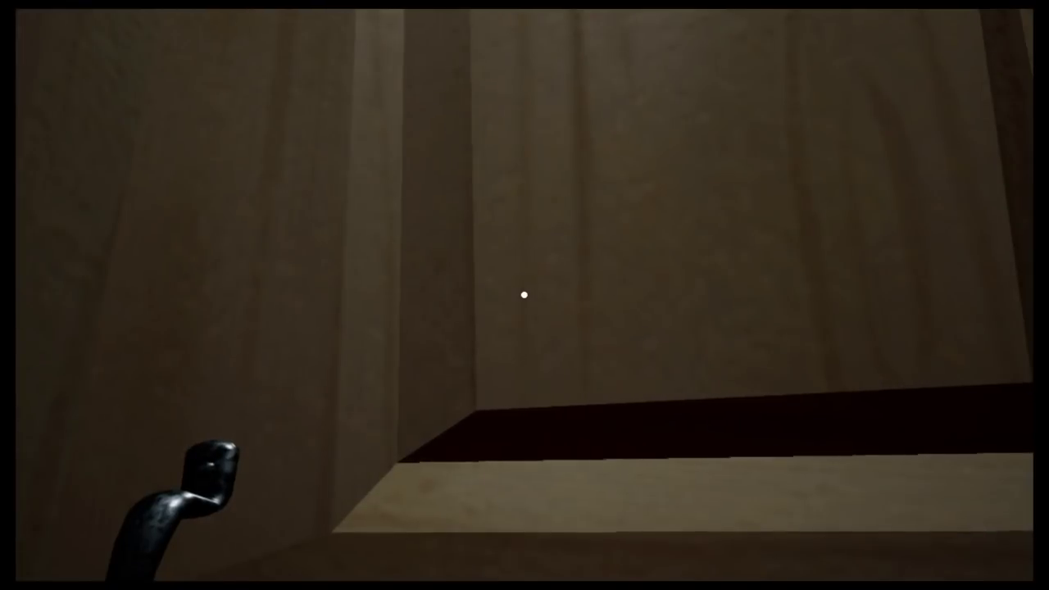
pyautogui.press('w')
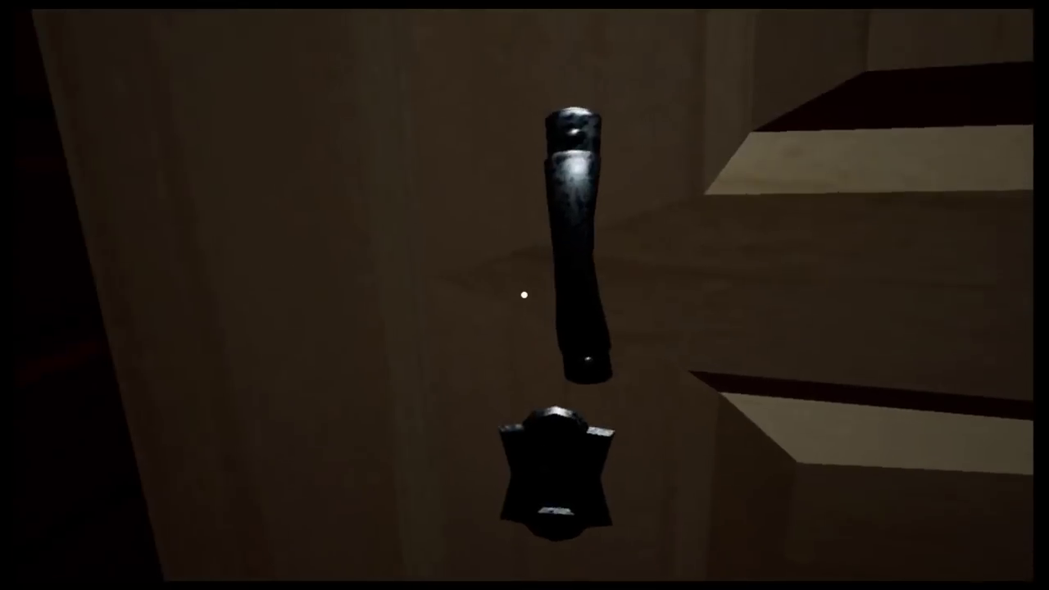
# Open the basement door and carry a box over beside the red chair.
pyautogui.click(524, 294)
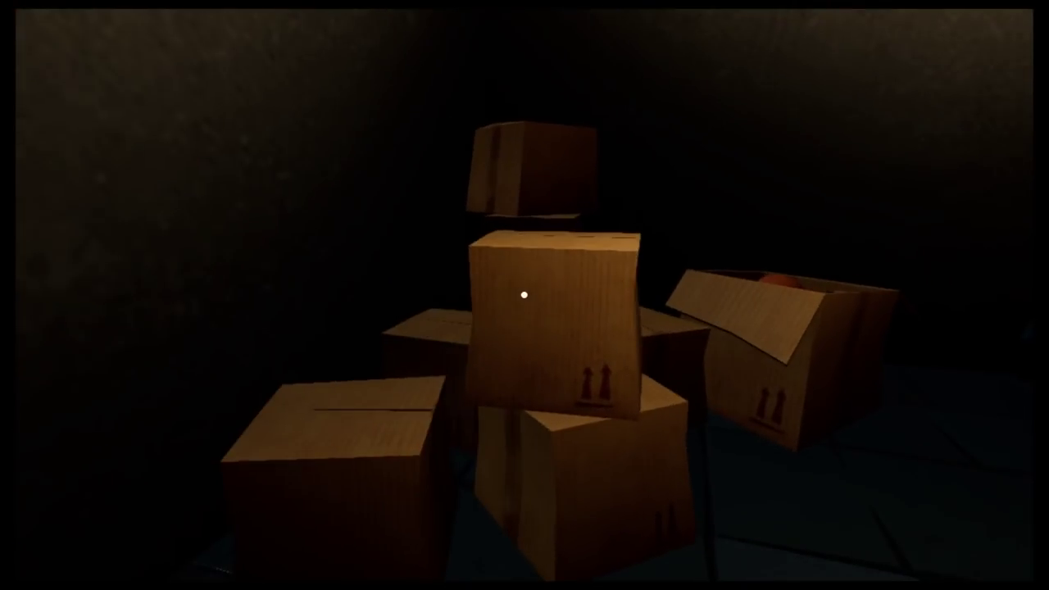
pyautogui.click(525, 295)
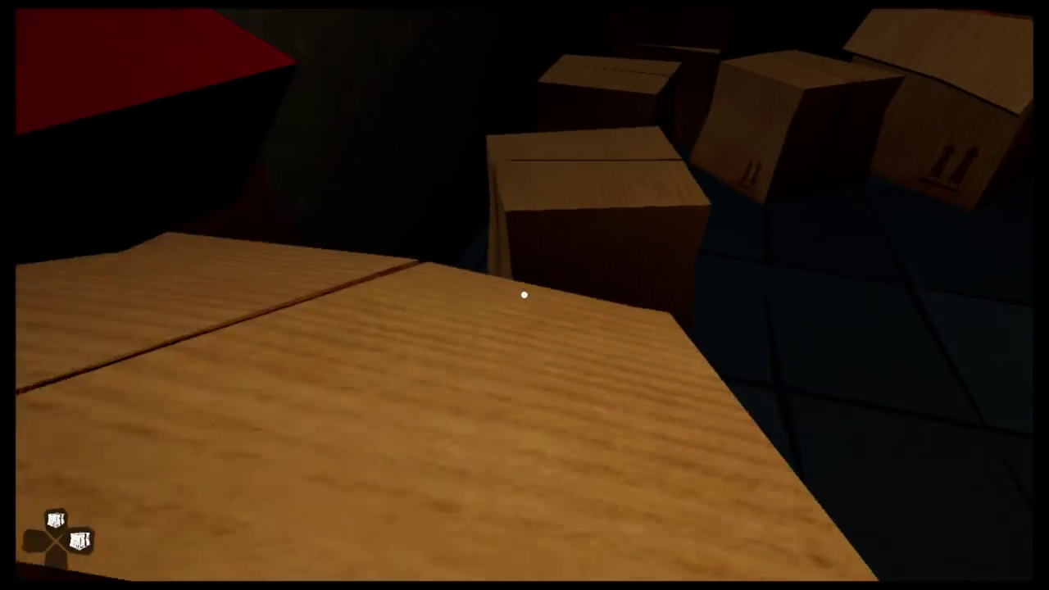
pyautogui.press('w')
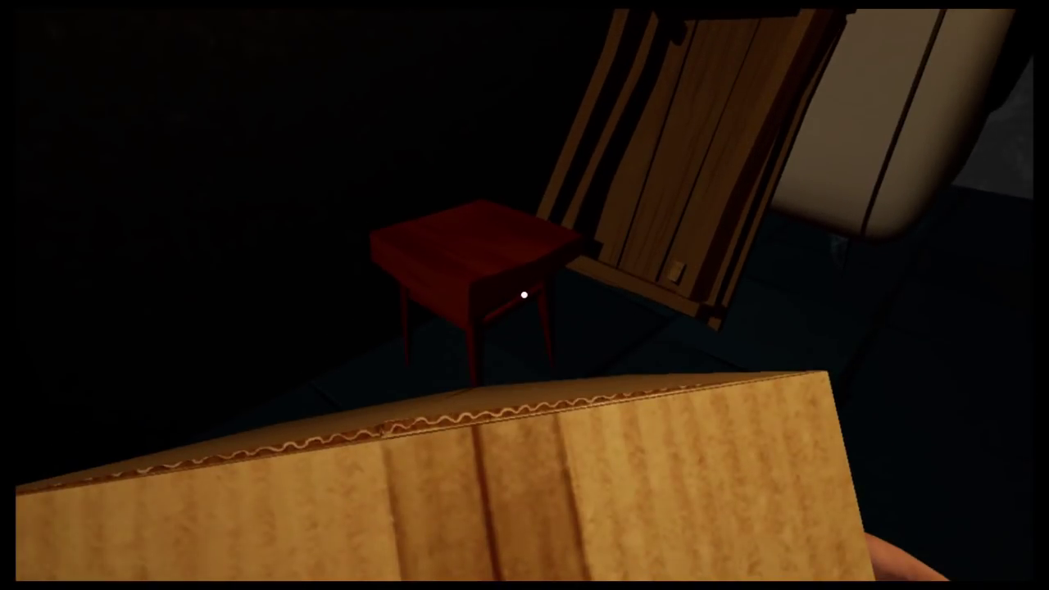
pyautogui.click(524, 295)
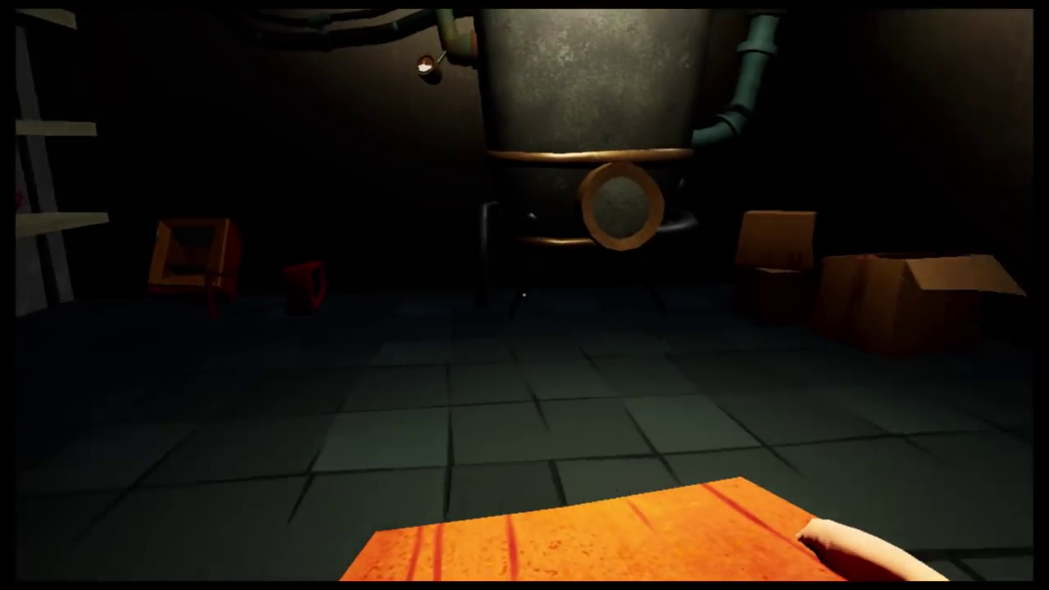
pyautogui.press('w')
pyautogui.press('w')
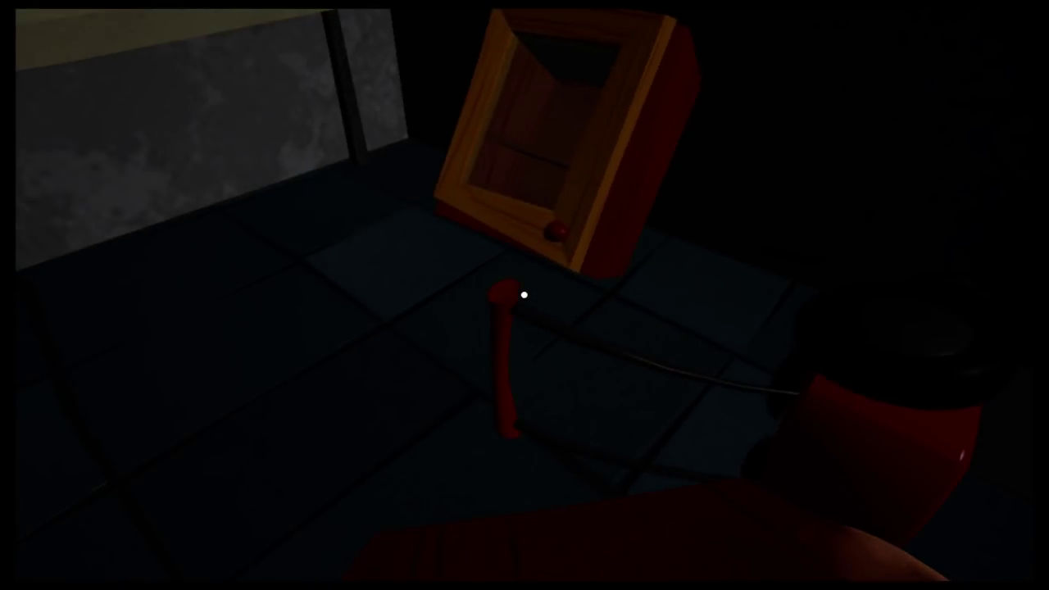
# Place more boxes, then grab the basketball from the shelf and ready it.
pyautogui.press('s')
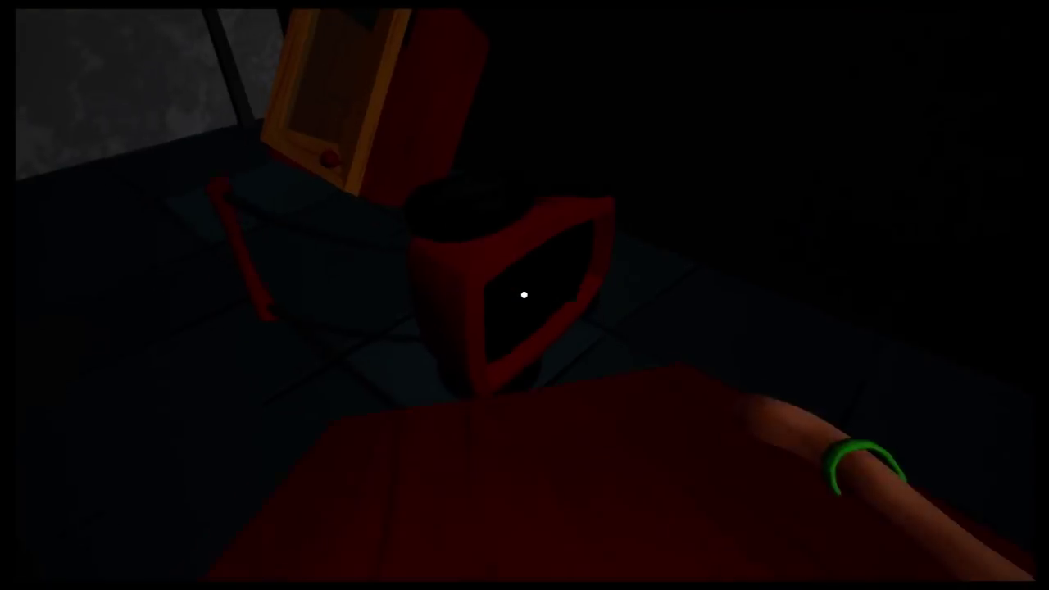
pyautogui.scroll(-1, 525, 295)
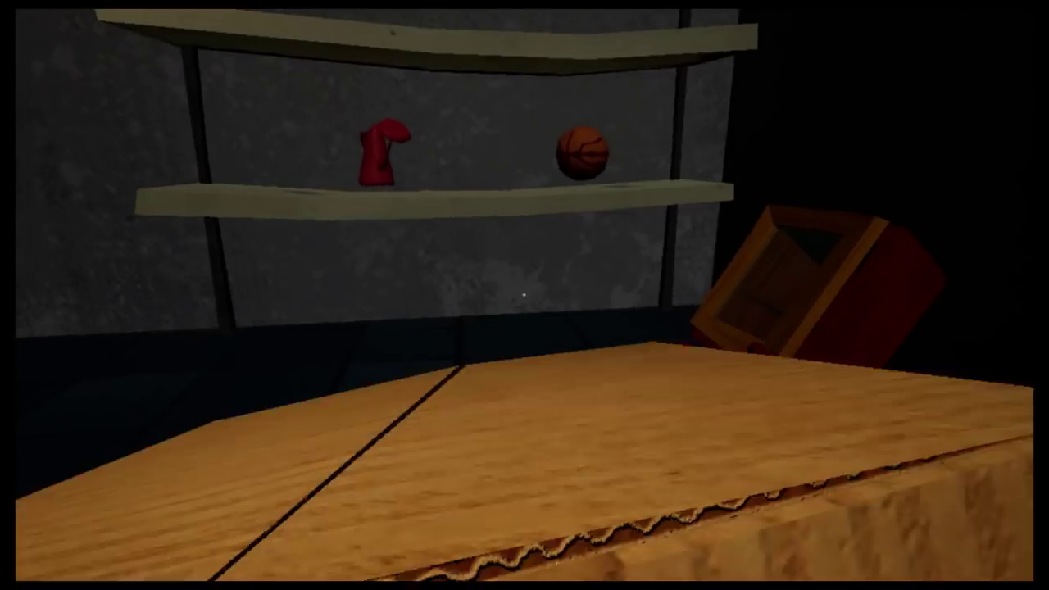
pyautogui.click(524, 295)
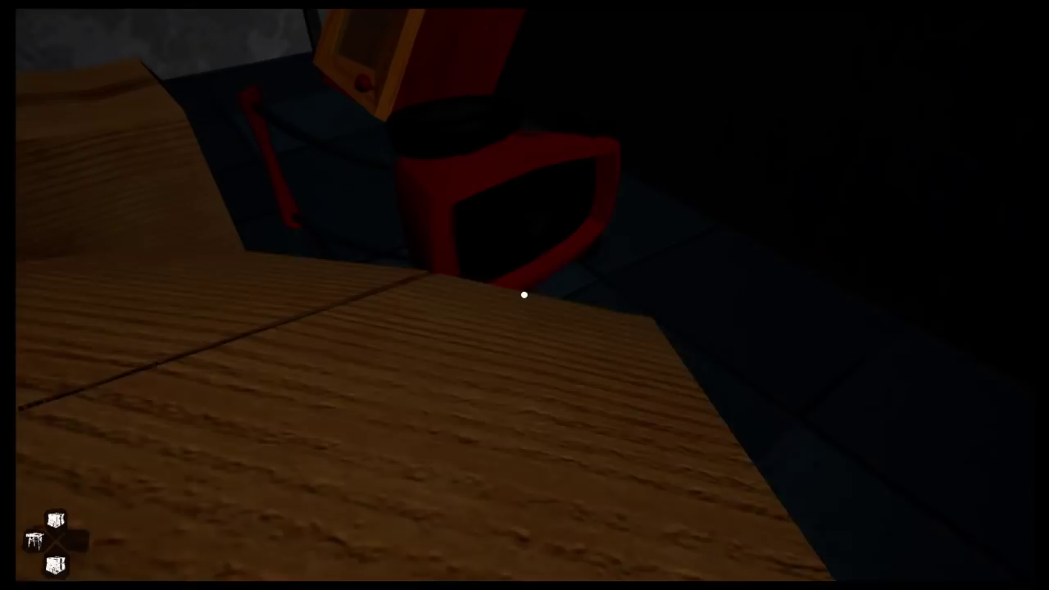
pyautogui.click(524, 295)
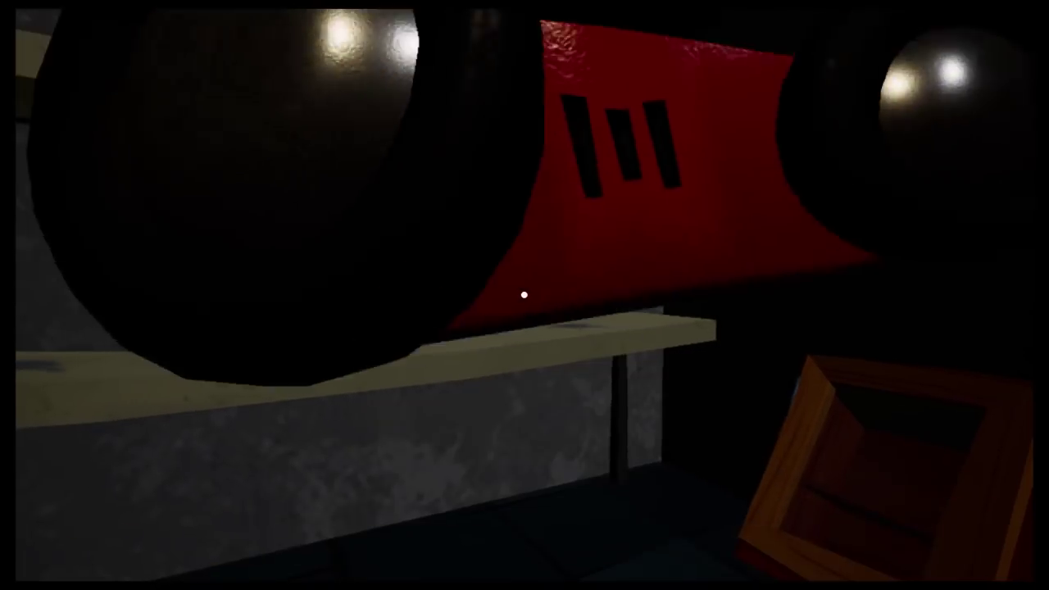
pyautogui.click(524, 295)
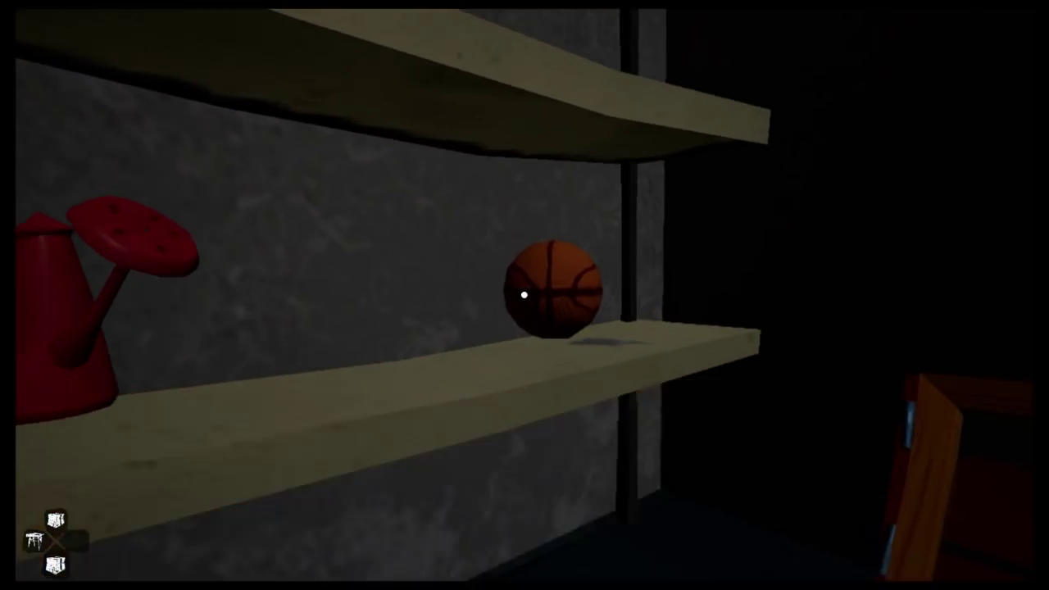
pyautogui.click(524, 295)
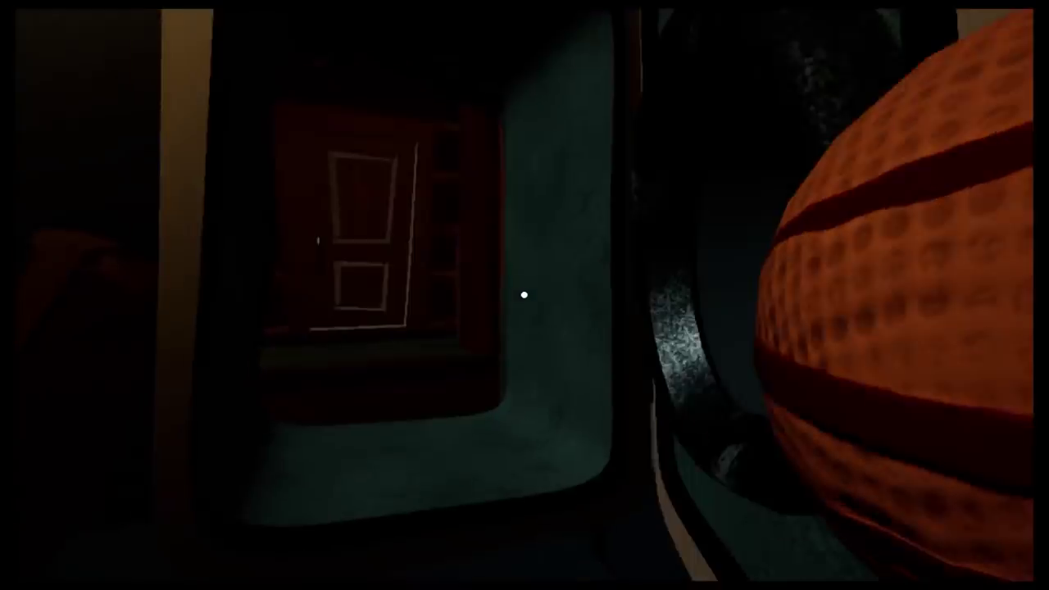
pyautogui.rightClick(524, 295)
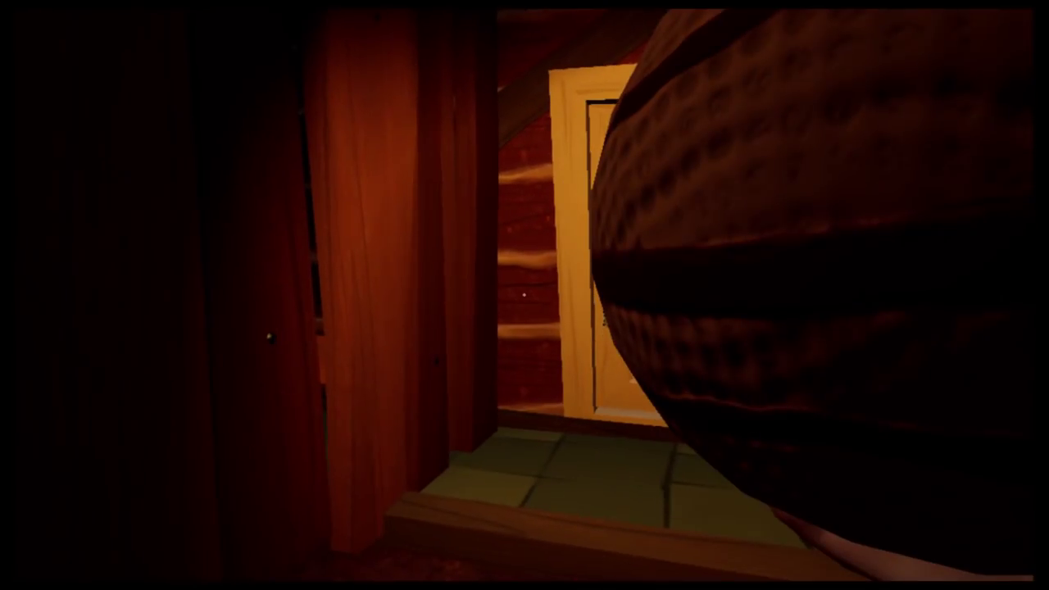
pyautogui.scroll(-1, 525, 295)
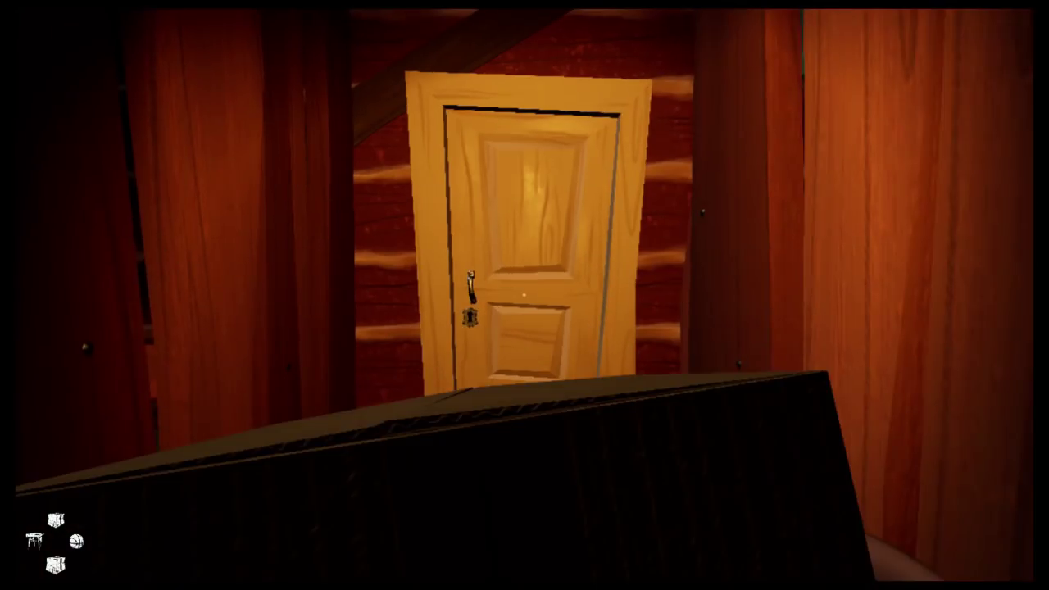
pyautogui.scroll(-1, 524, 295)
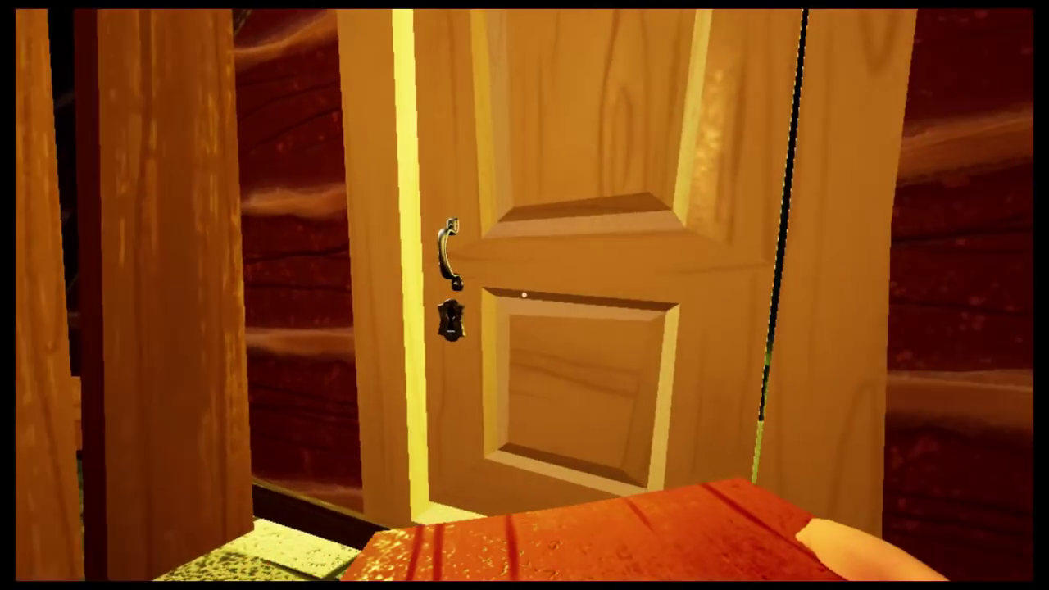
# Enter the green bedroom, walk to the green wall, and drop the carried box.
pyautogui.click(524, 295)
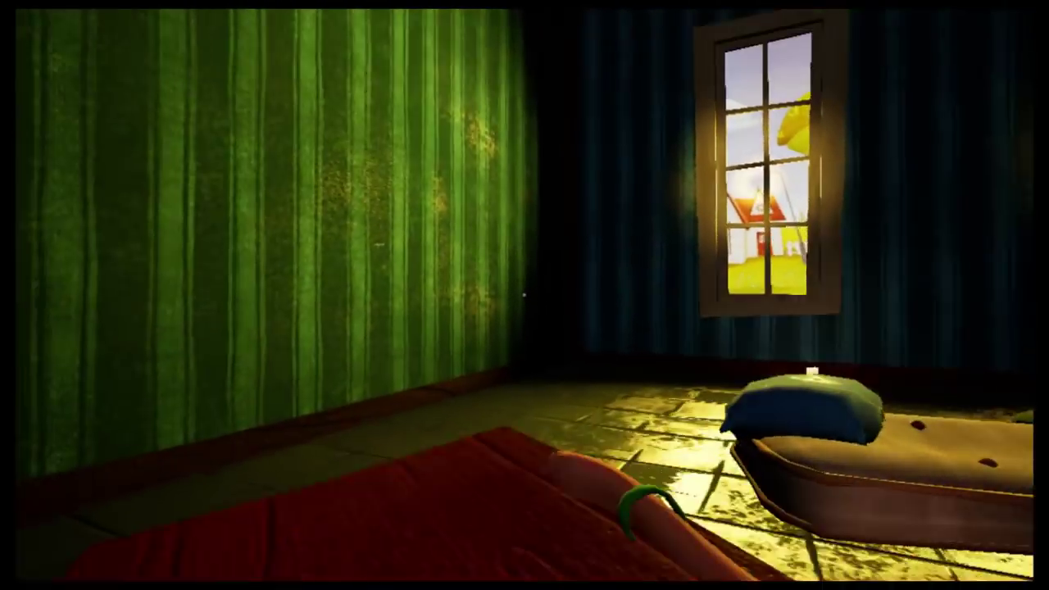
pyautogui.press('w')
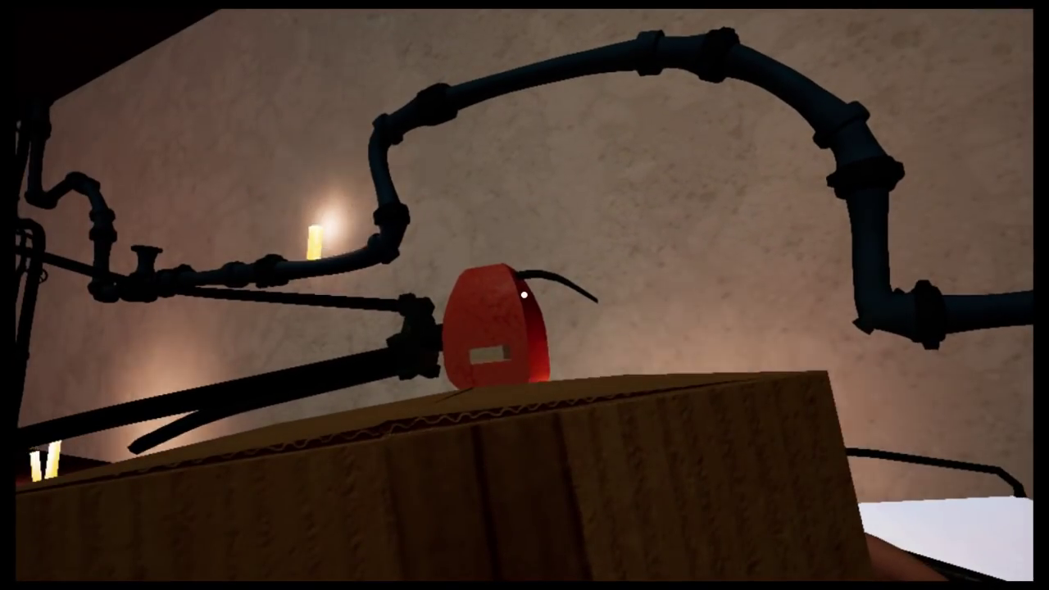
pyautogui.click(524, 295)
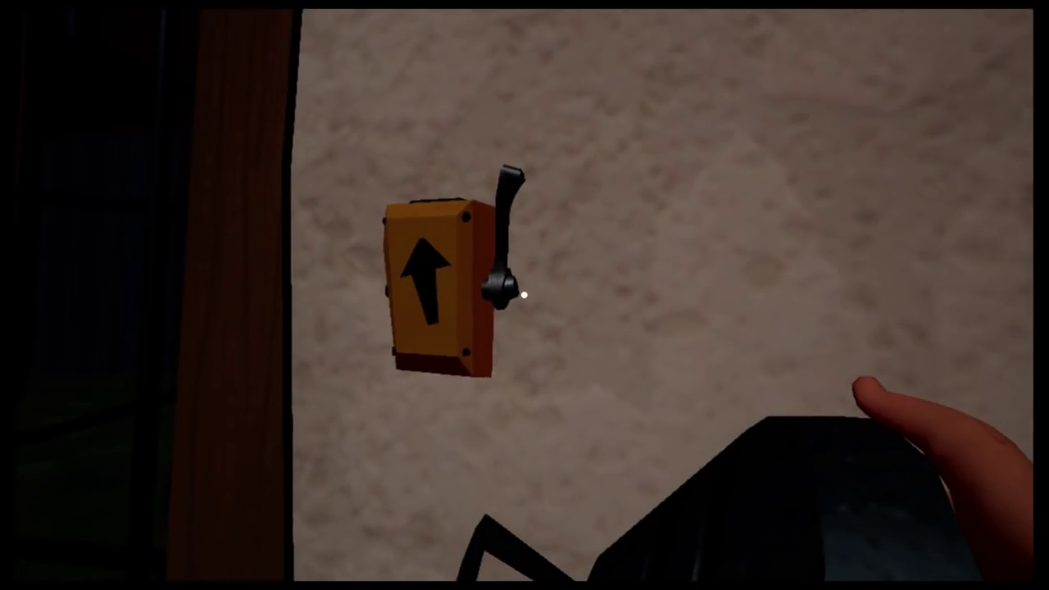
# Flip the yellow wall lever down.
pyautogui.click(524, 294)
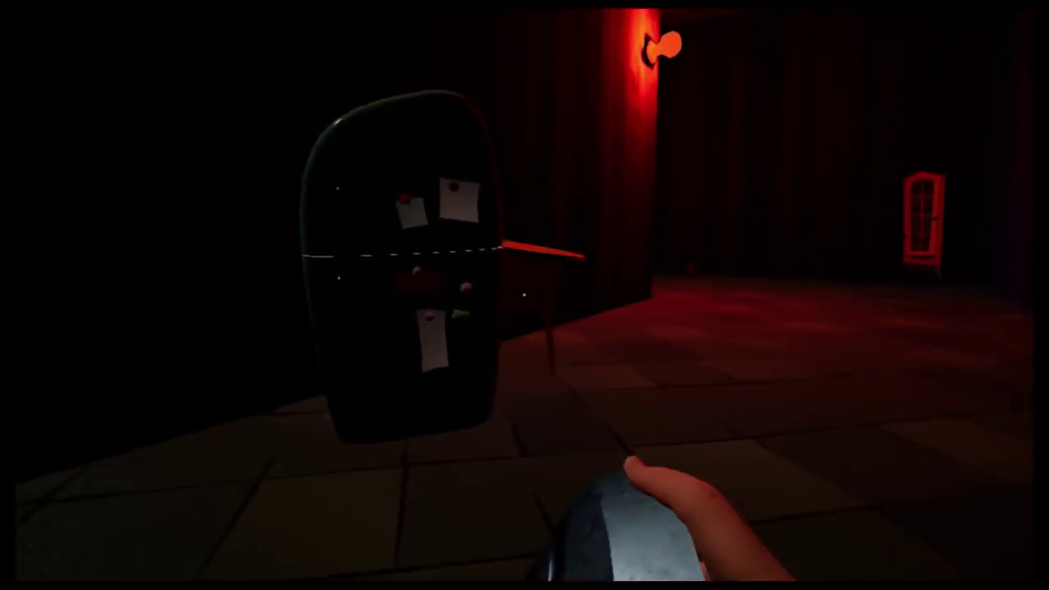
# Open the fridge, walk toward the mannequin, and switch to holding the large box.
pyautogui.click(524, 295)
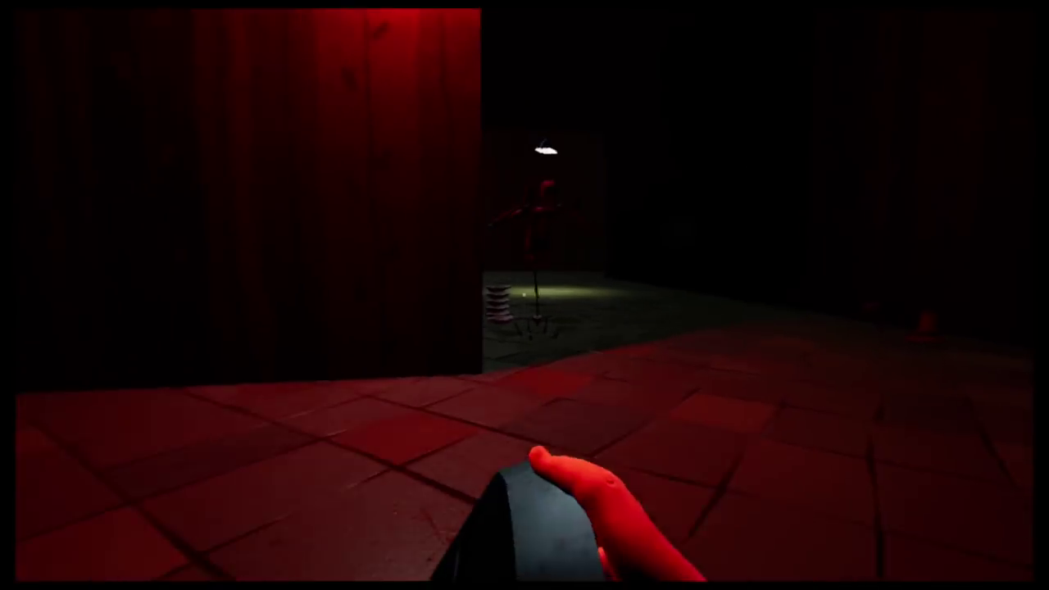
pyautogui.press('w')
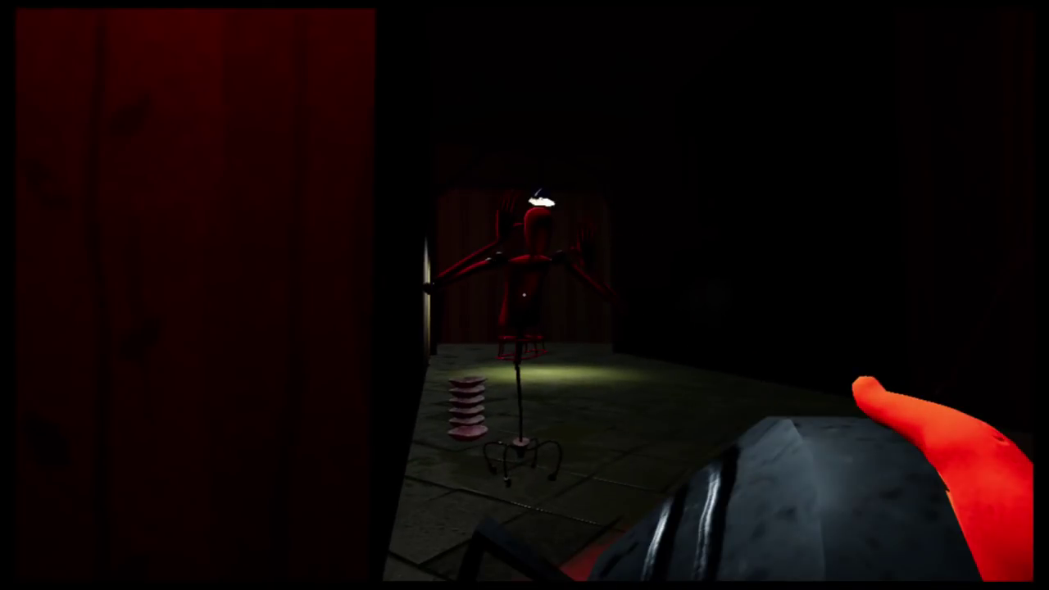
pyautogui.press('q')
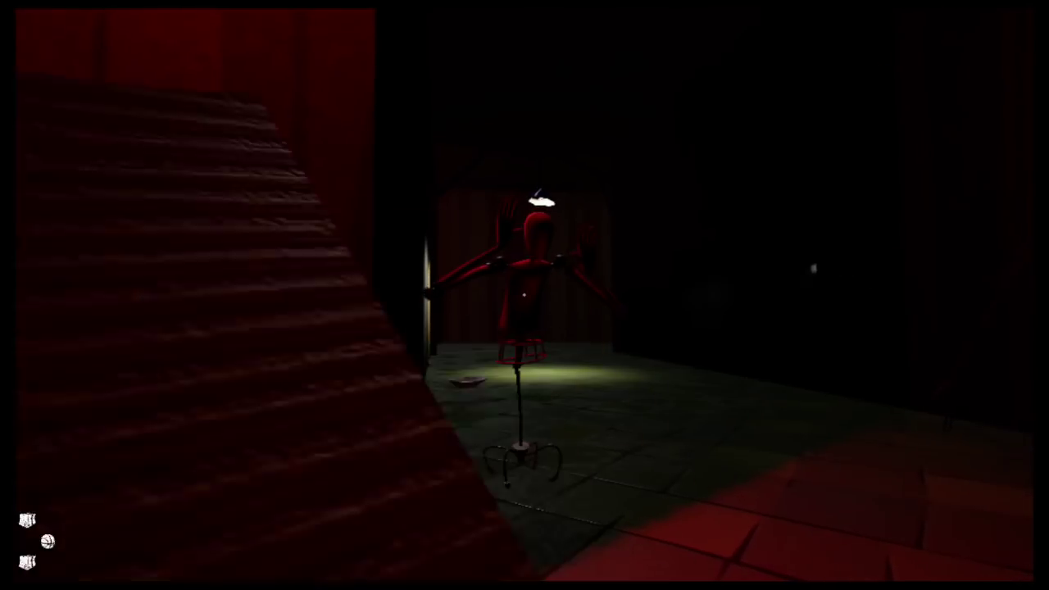
pyautogui.press('q')
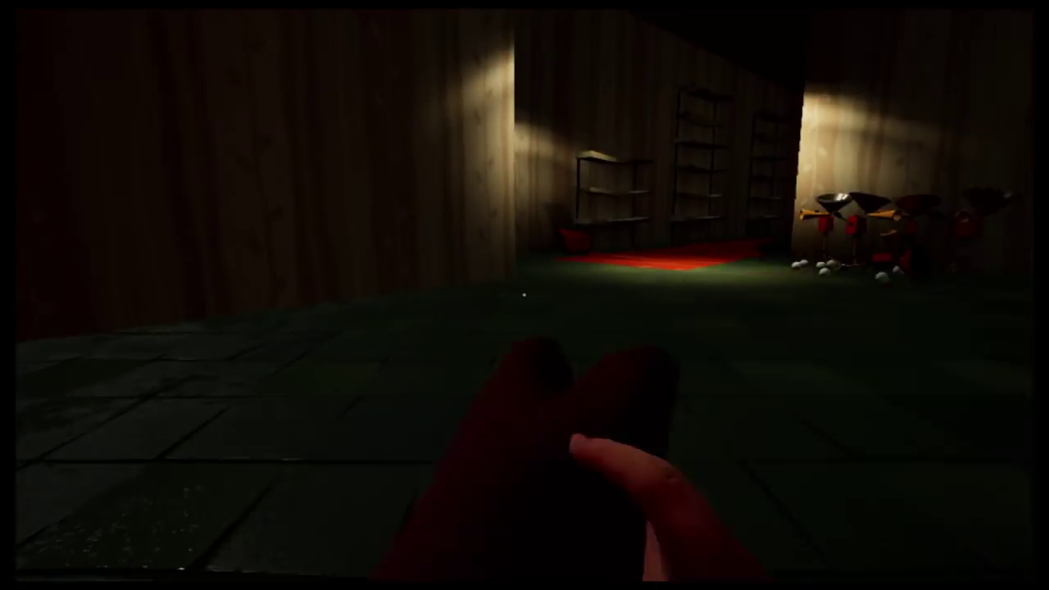
# Pass the curtain and go through the wooden door into the bathroom.
pyautogui.press('w')
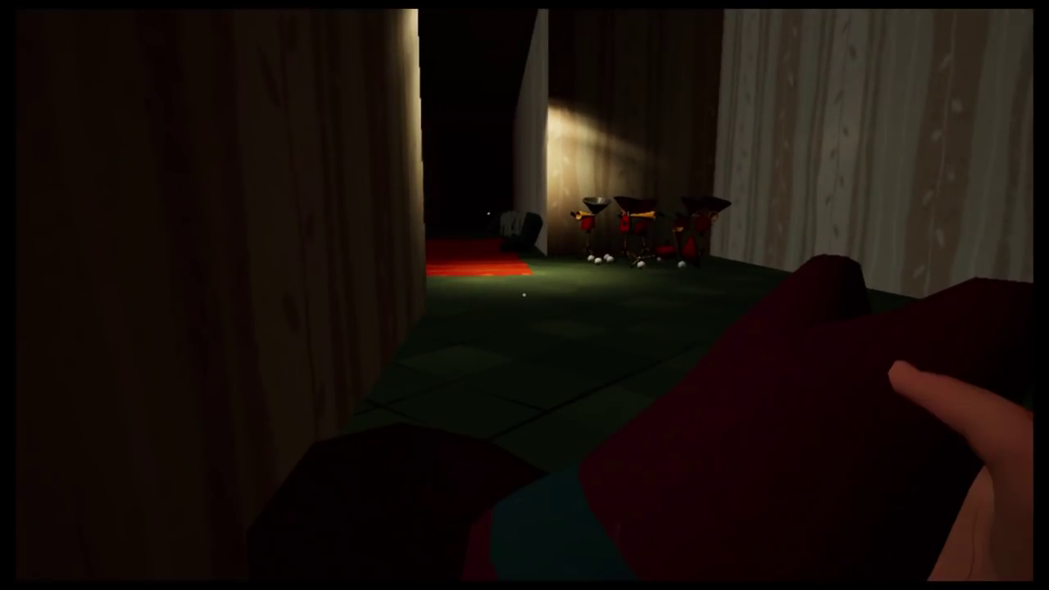
pyautogui.press('w')
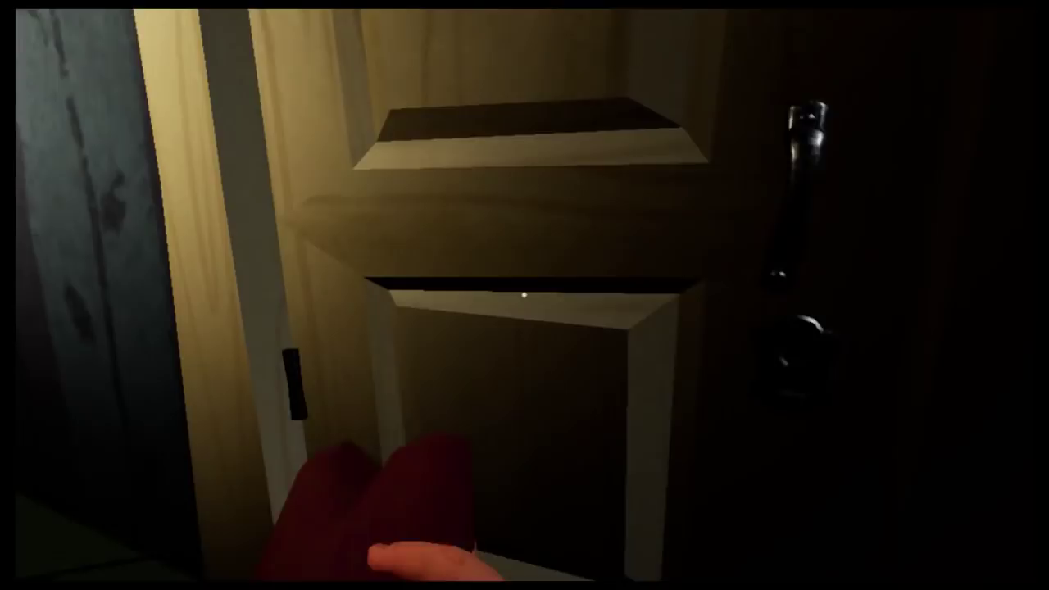
pyautogui.click(524, 295)
pyautogui.press('w')
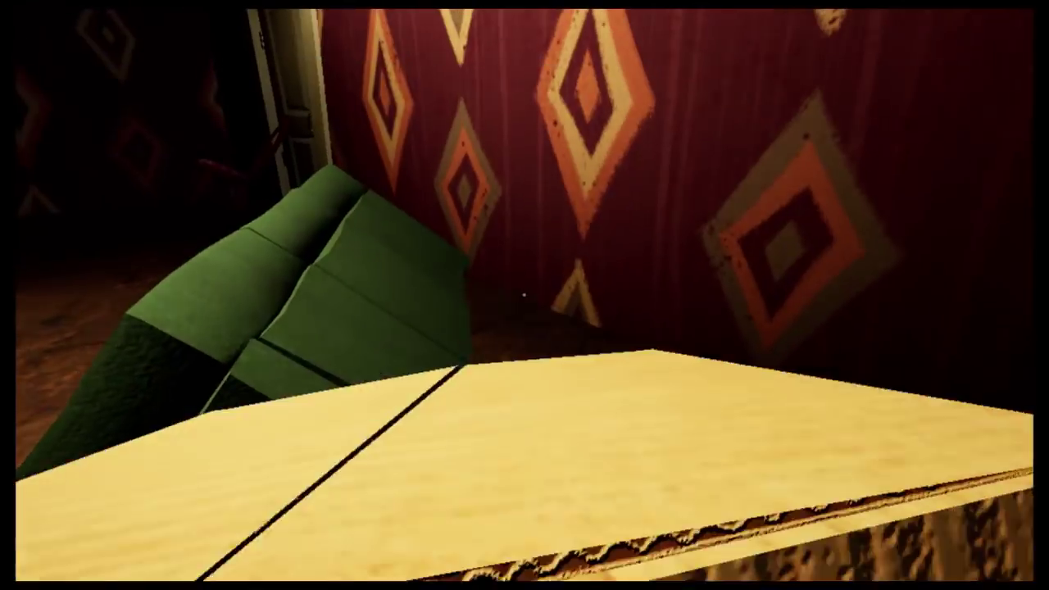
# Drop the cardboard box, pick up and release the shoe, and open the next door.
pyautogui.click(524, 295)
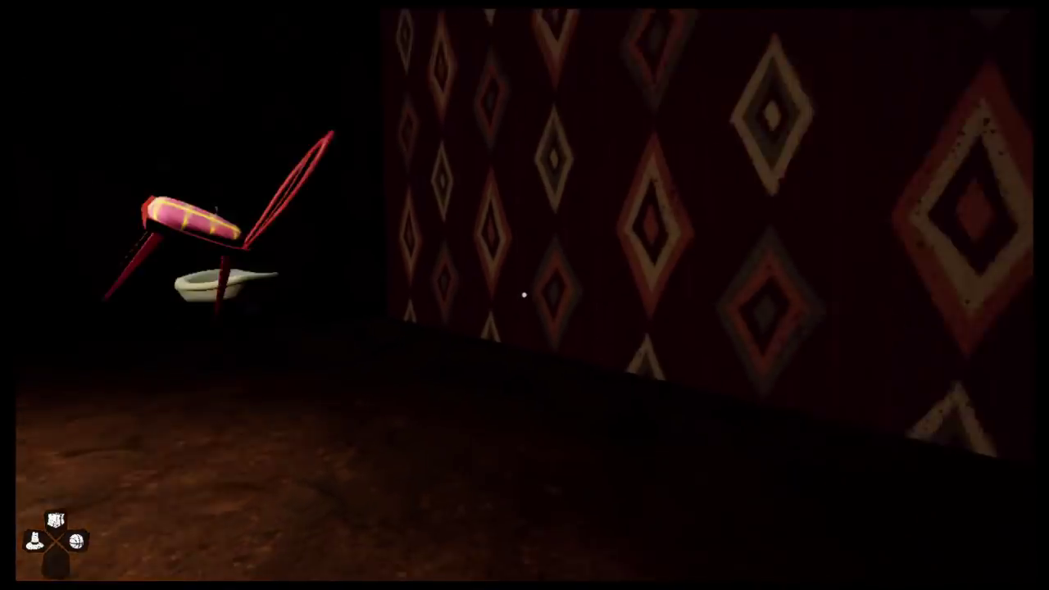
pyautogui.click(524, 294)
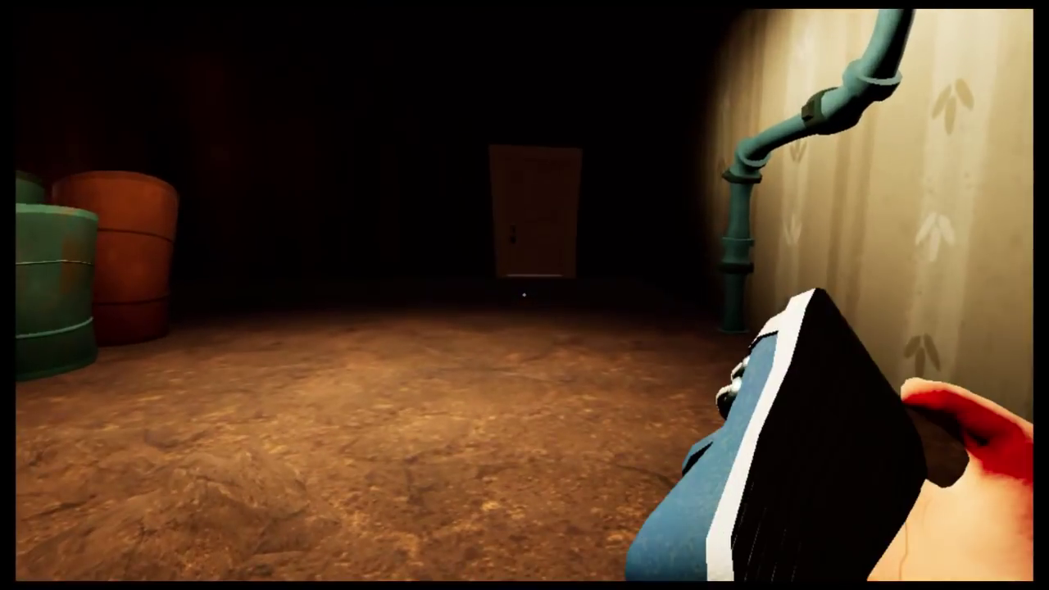
pyautogui.rightClick(523, 294)
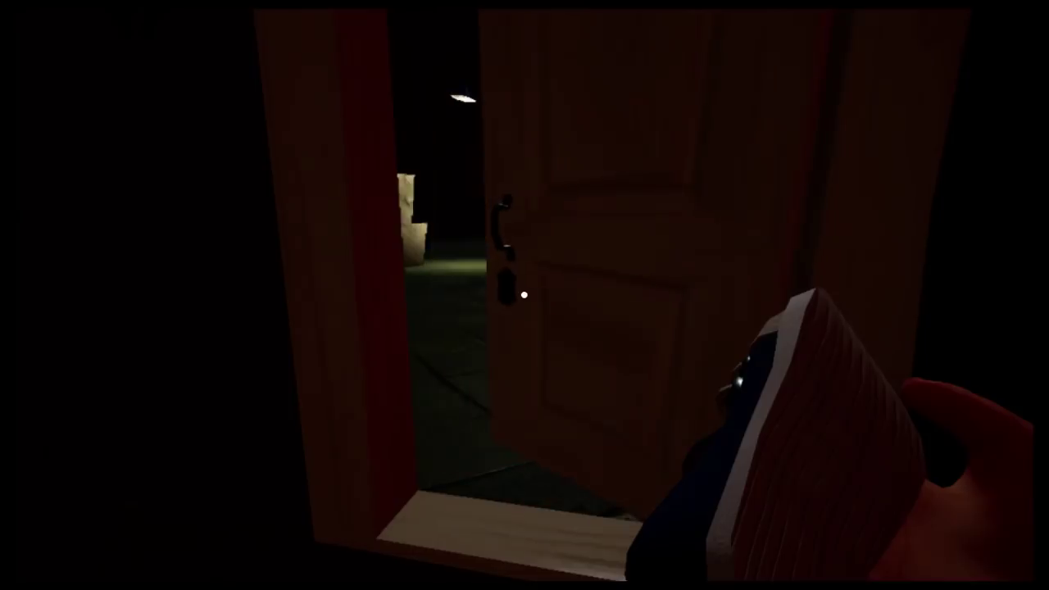
pyautogui.click(523, 295)
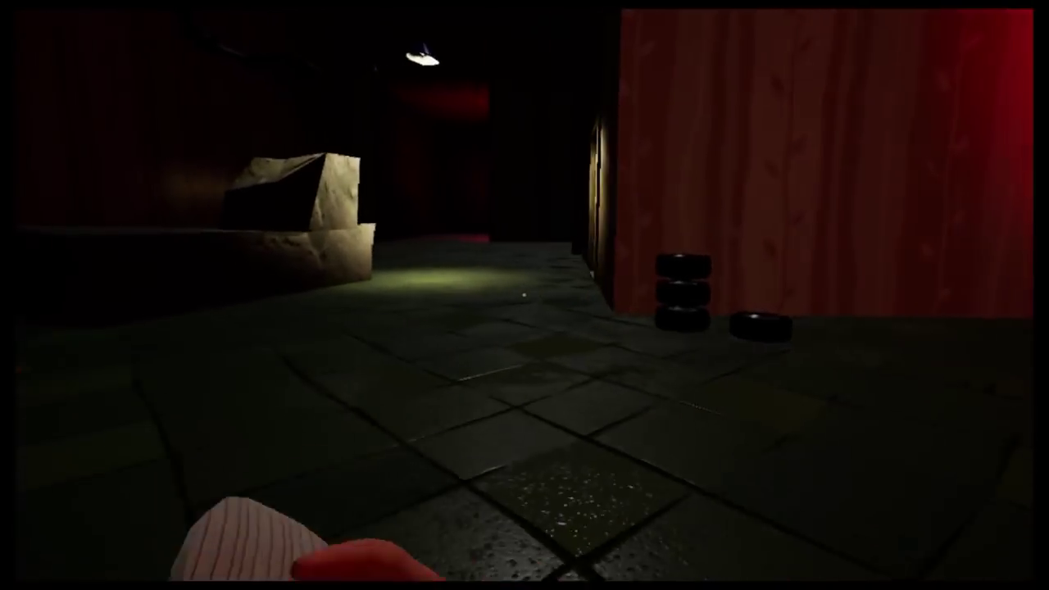
# Enter the barrel room and throw the red box and red chair aside.
pyautogui.press('w')
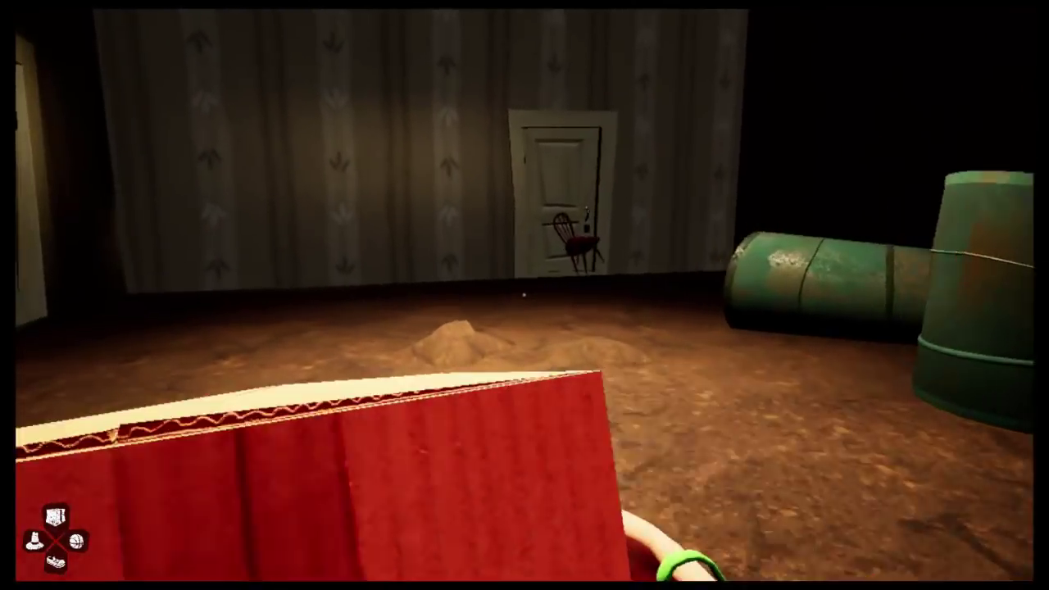
pyautogui.click(524, 295)
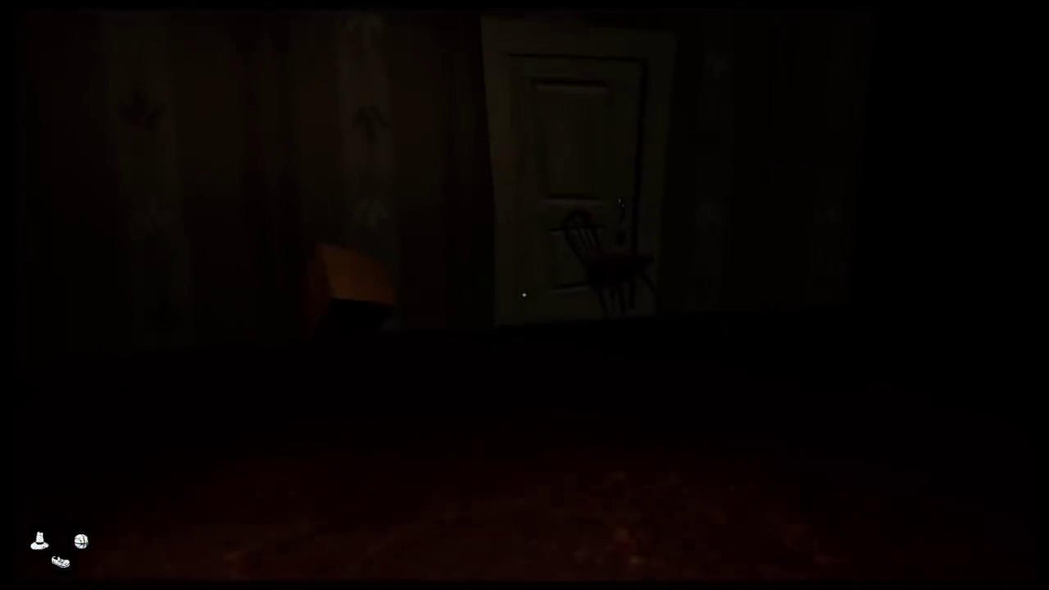
pyautogui.press('w')
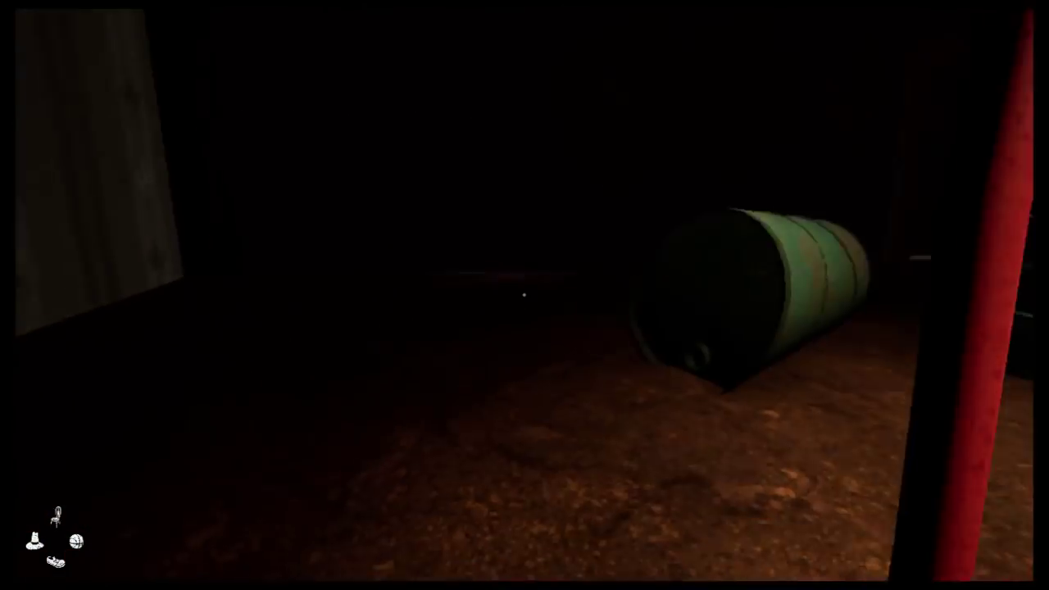
pyautogui.click(524, 295)
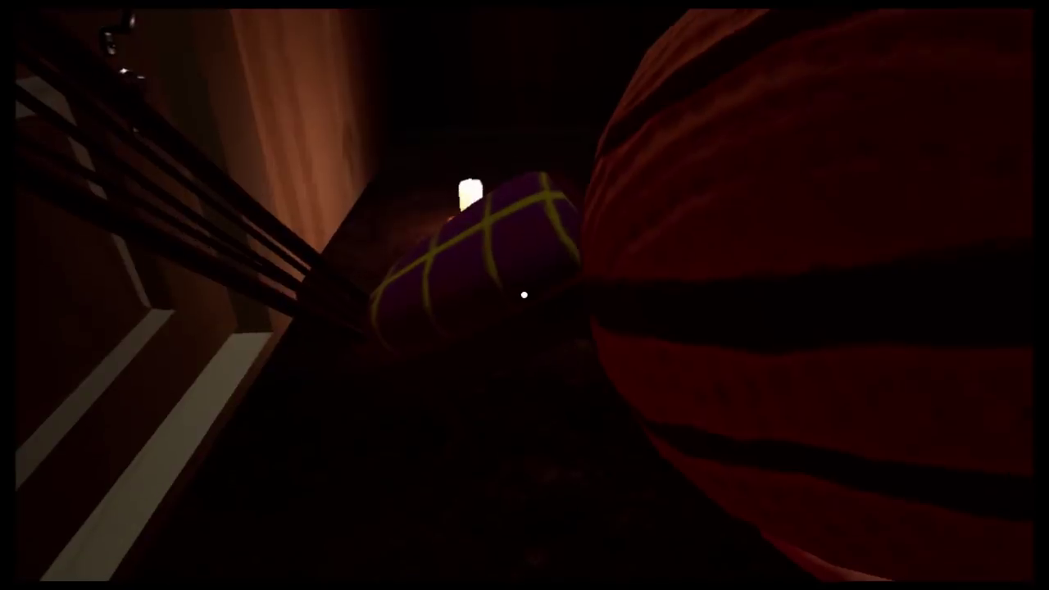
# Pick up the purple object and walk through the hallway into the stone room.
pyautogui.click(525, 295)
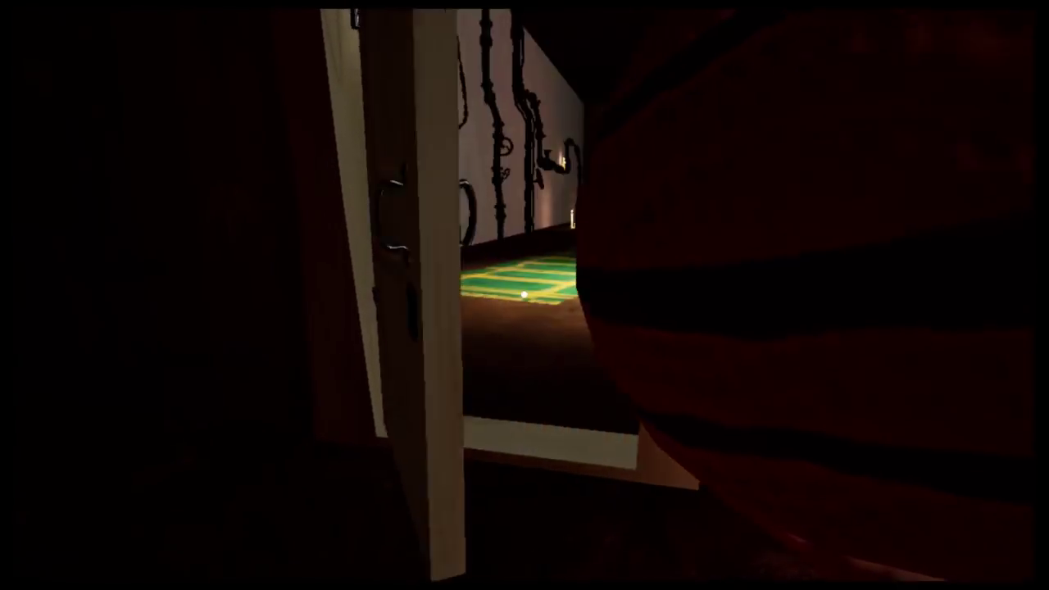
pyautogui.press('w')
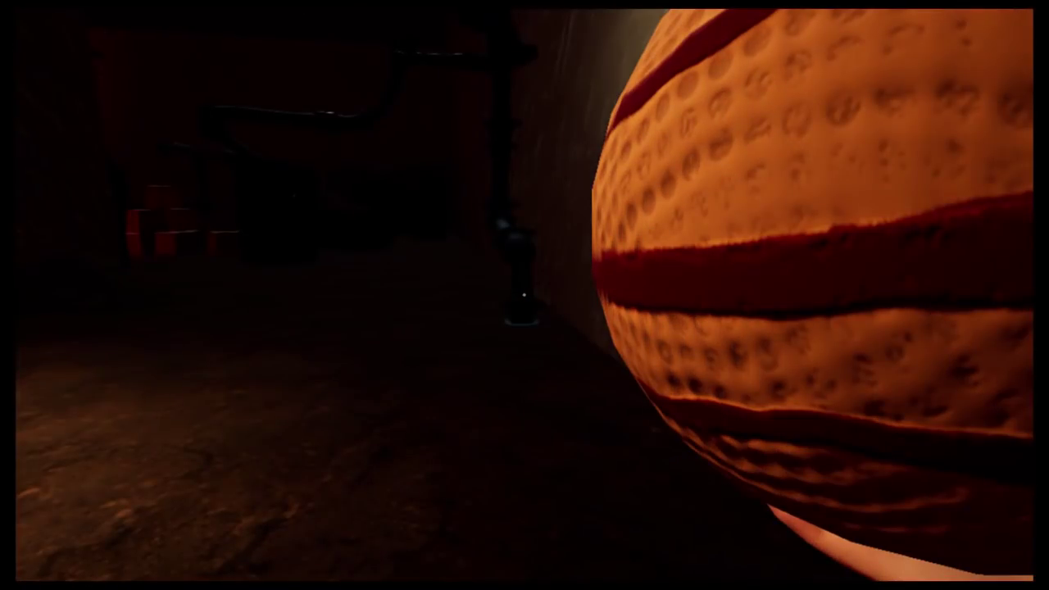
pyautogui.press('w')
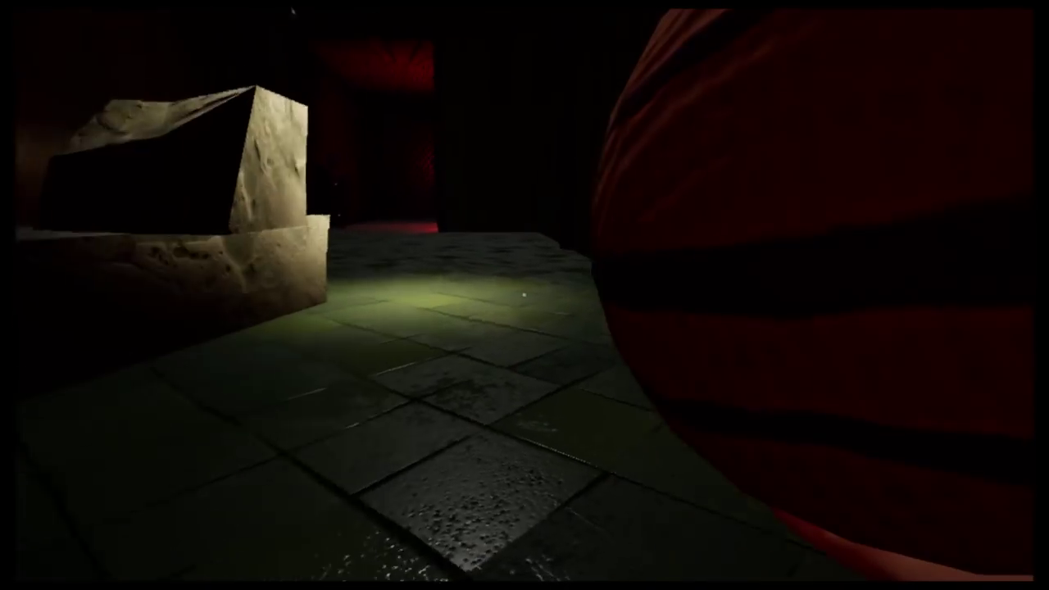
pyautogui.press('w')
pyautogui.press('w')
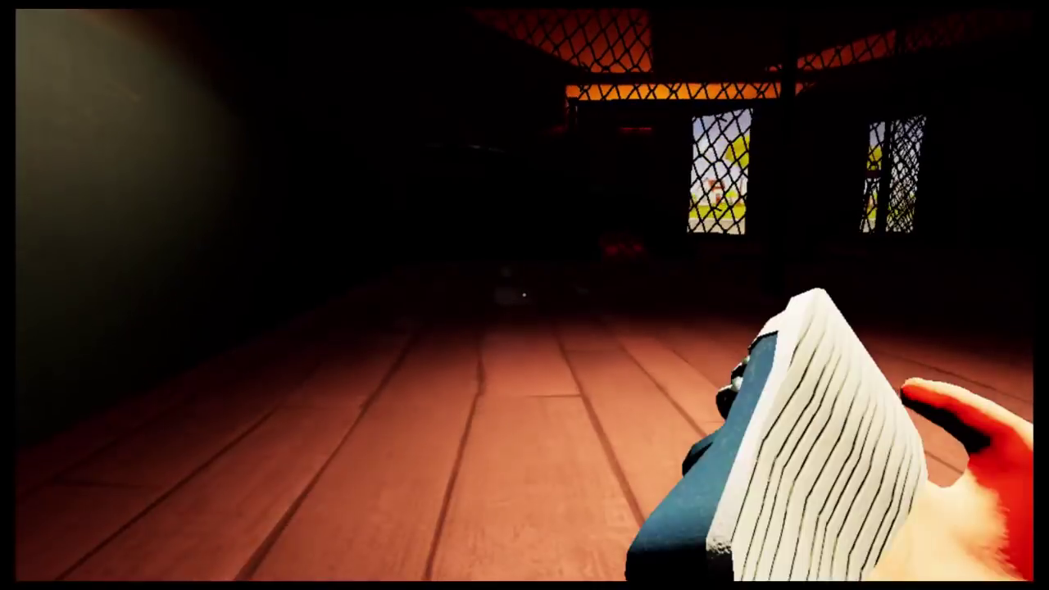
pyautogui.press('w')
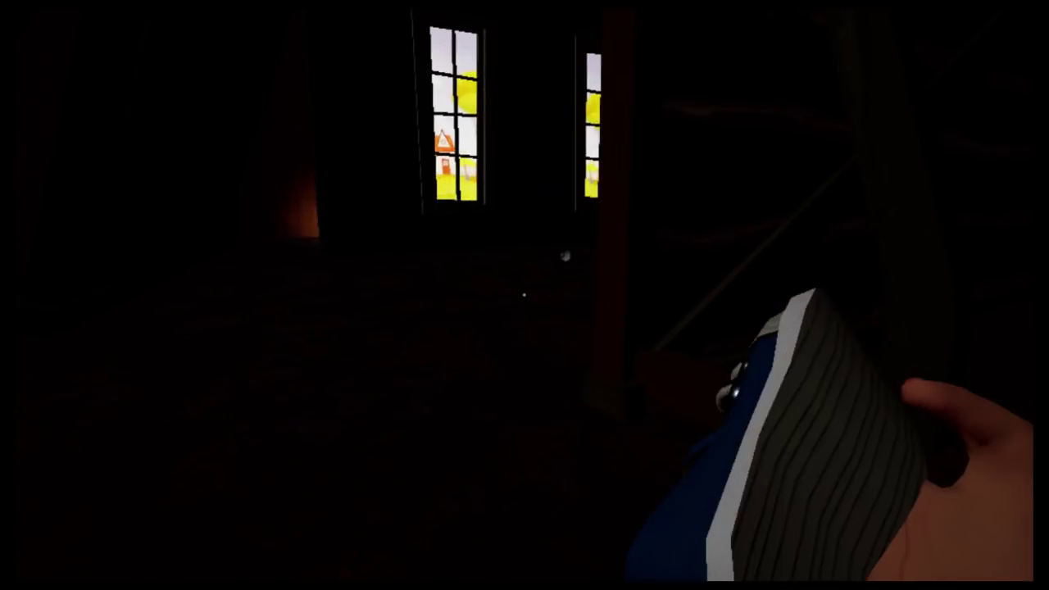
# Walk through the wooden room, approach the floor key, and head toward the candle-lit room.
pyautogui.press('w')
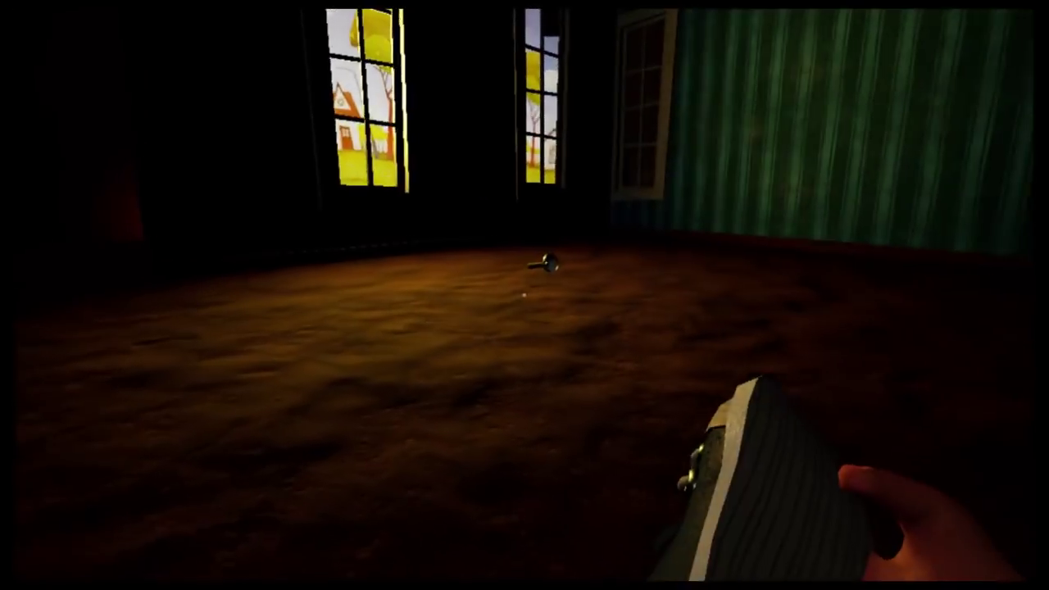
pyautogui.press('w')
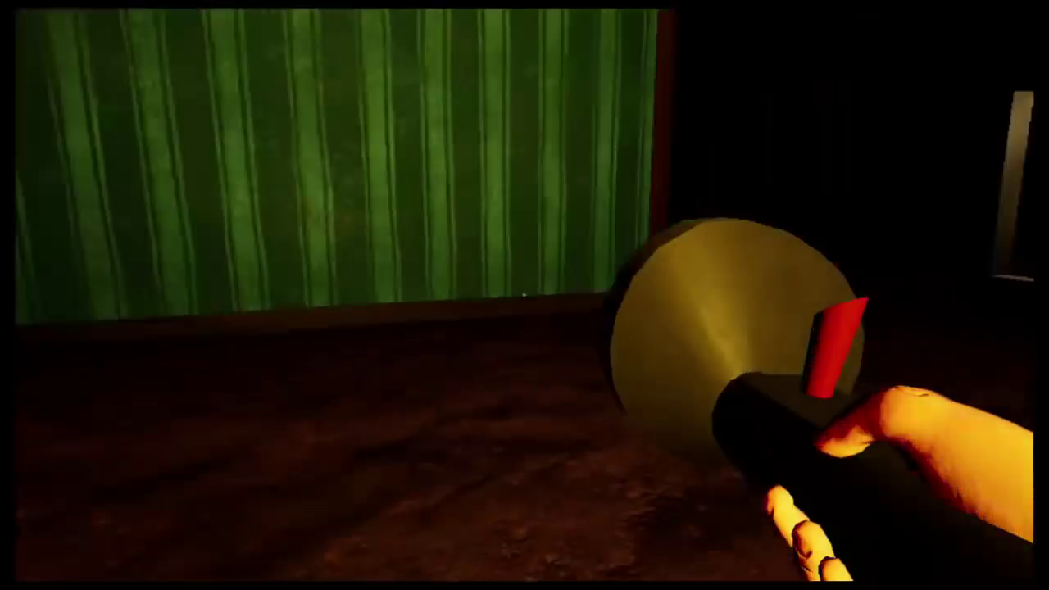
pyautogui.press('w')
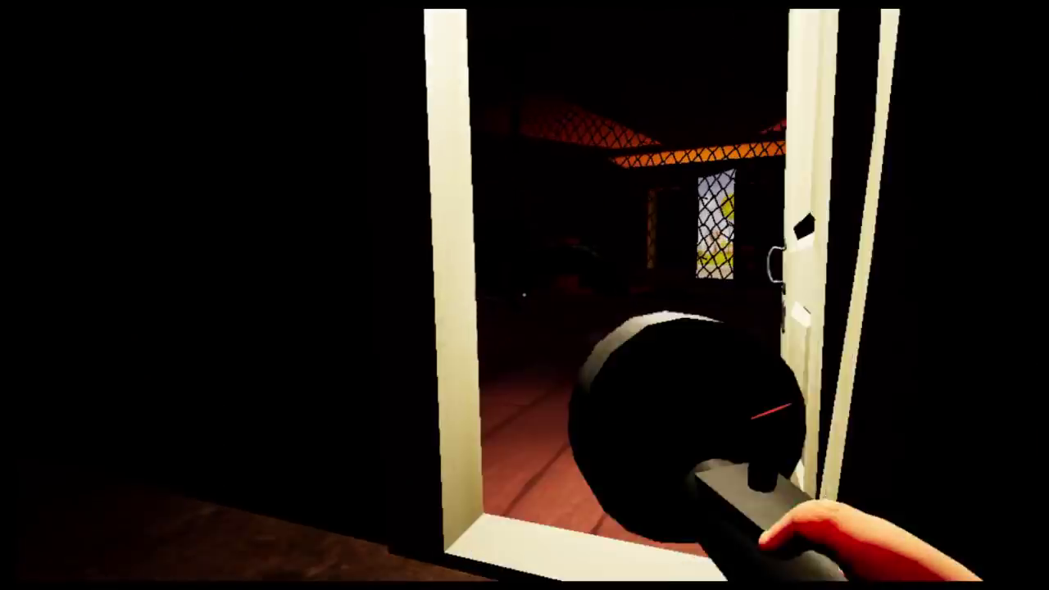
# Cross the netted room past the red wardrobe toward the dark door.
pyautogui.press('w')
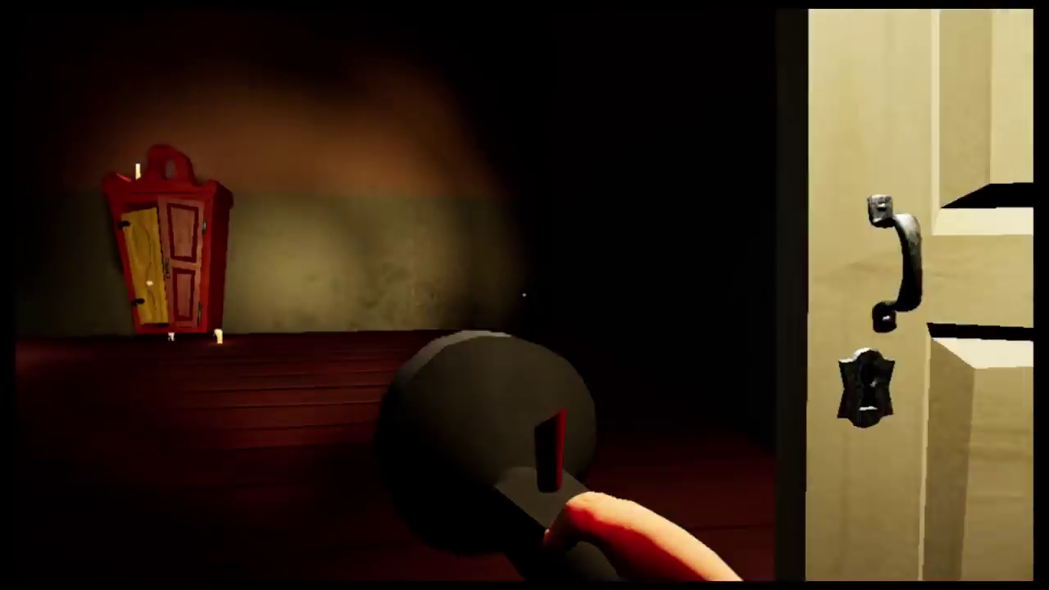
pyautogui.press('w')
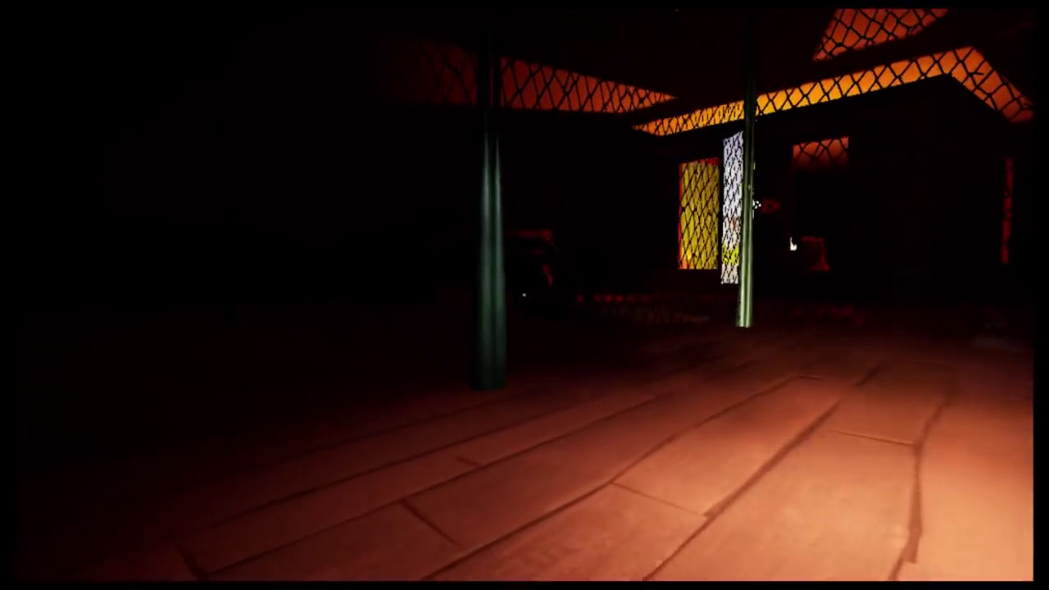
pyautogui.press('w')
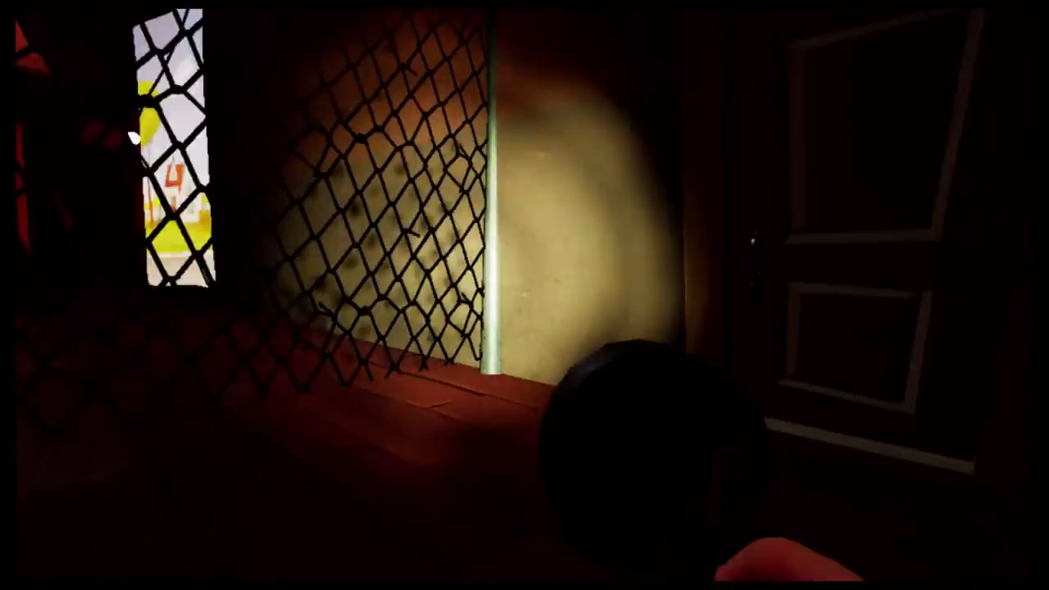
pyautogui.press('w')
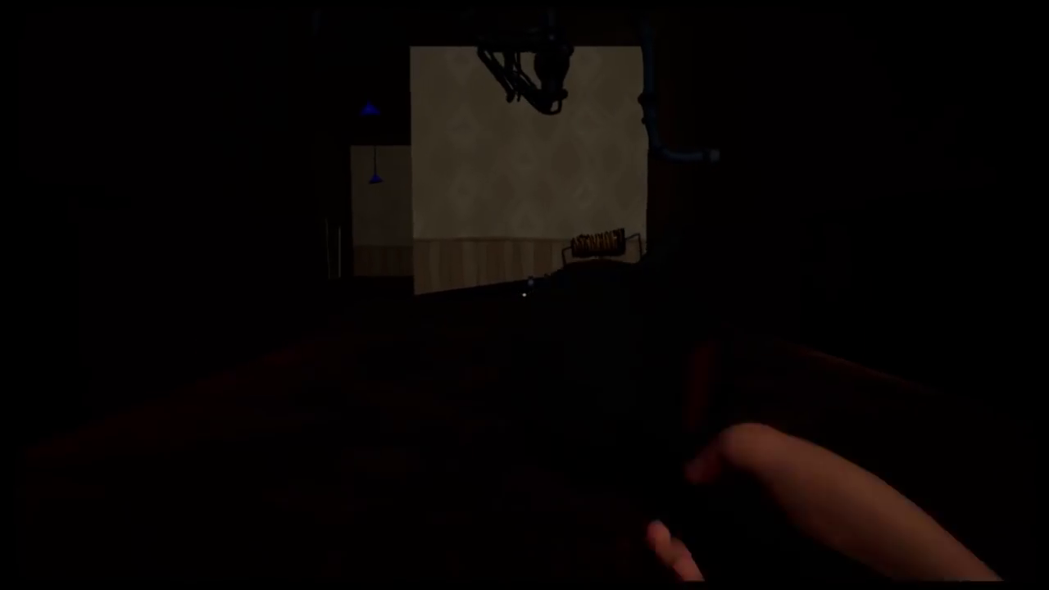
# Walk down the hallway past the red chair to the door.
pyautogui.press('f')
pyautogui.press('w')
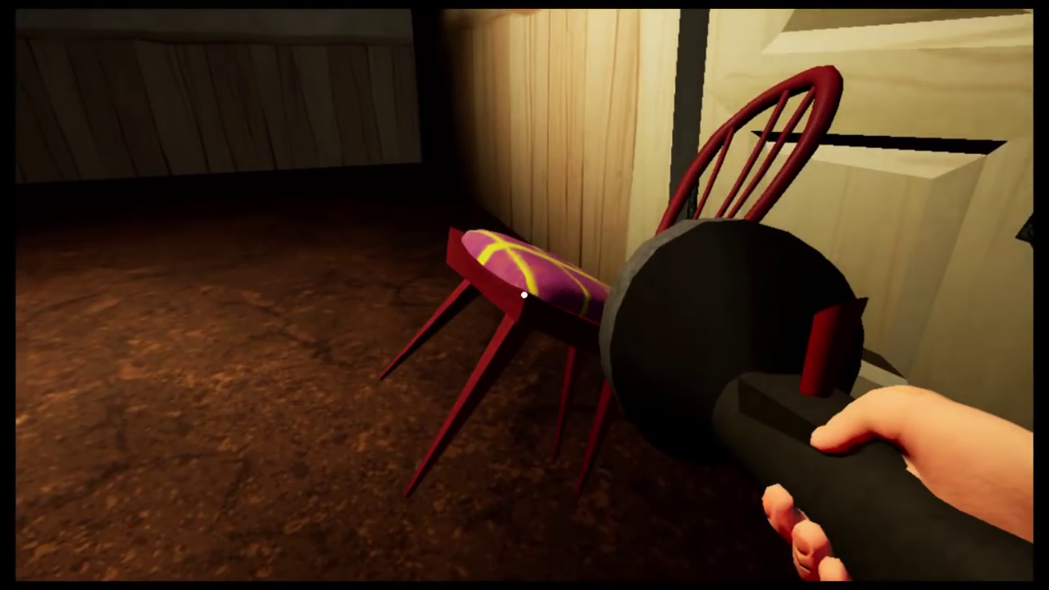
pyautogui.scroll(-1, 524, 295)
pyautogui.press('s')
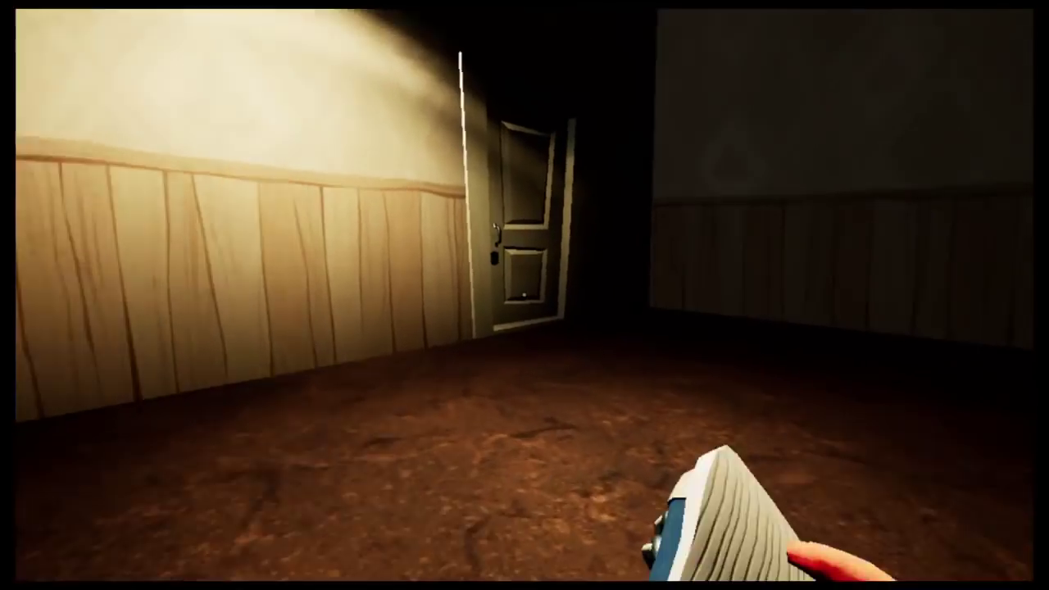
pyautogui.press('w')
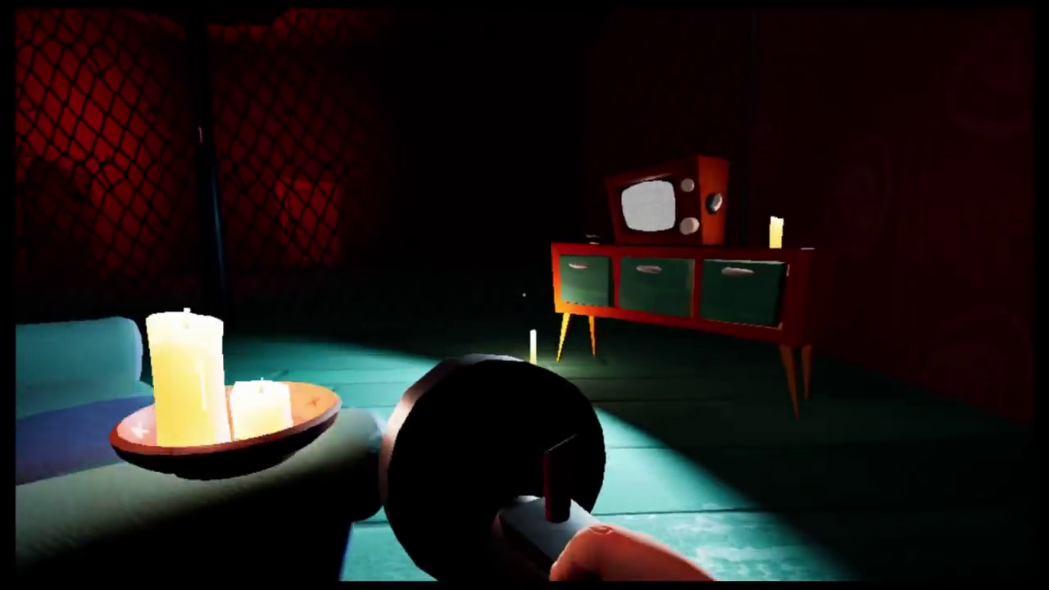
# Approach the TV cabinet drawer, back away, and walk to the white door.
pyautogui.press('w')
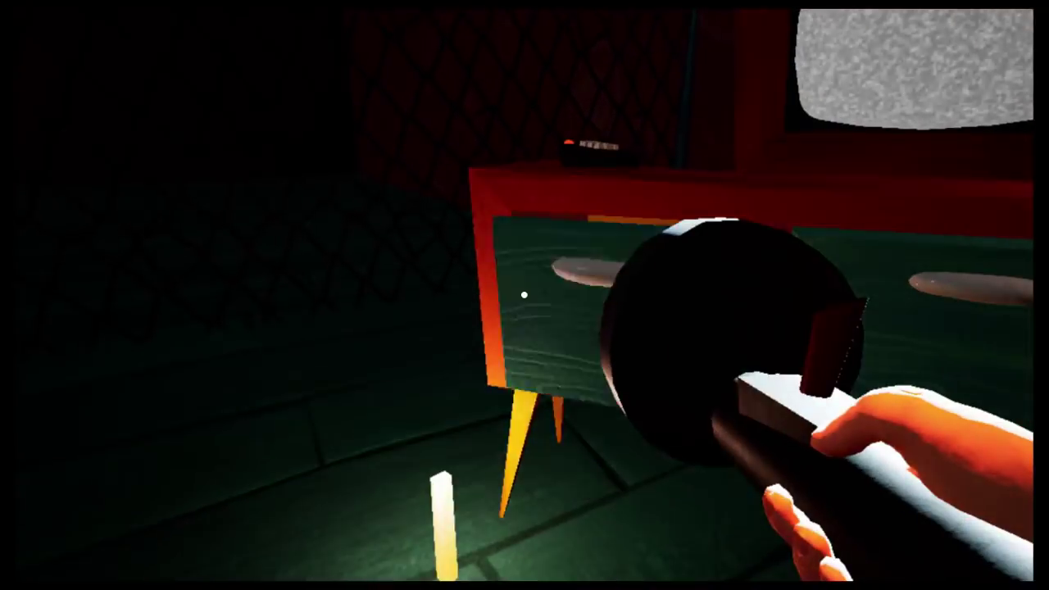
pyautogui.press('w')
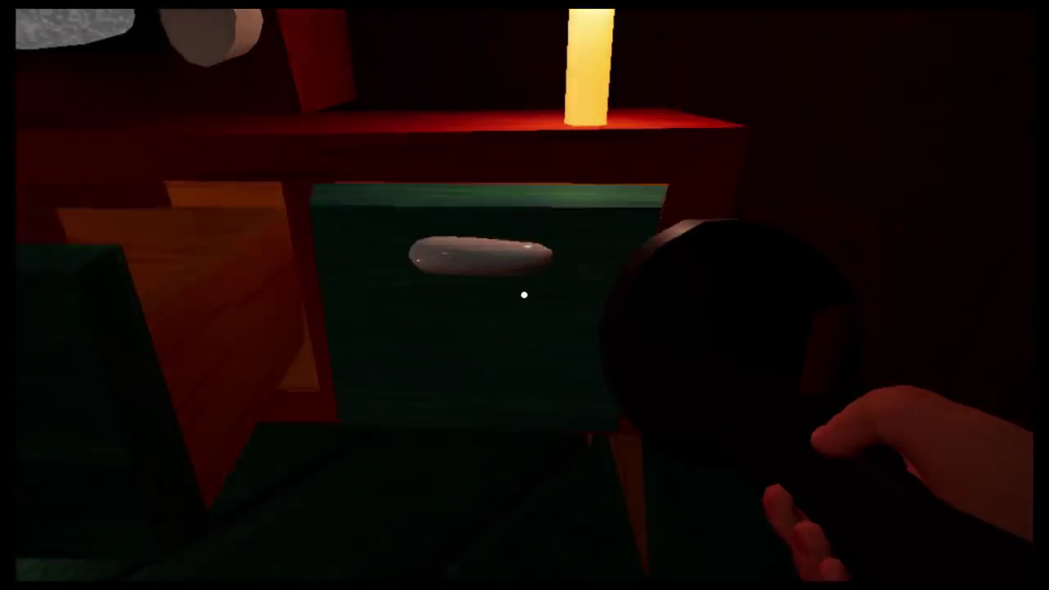
pyautogui.press('s')
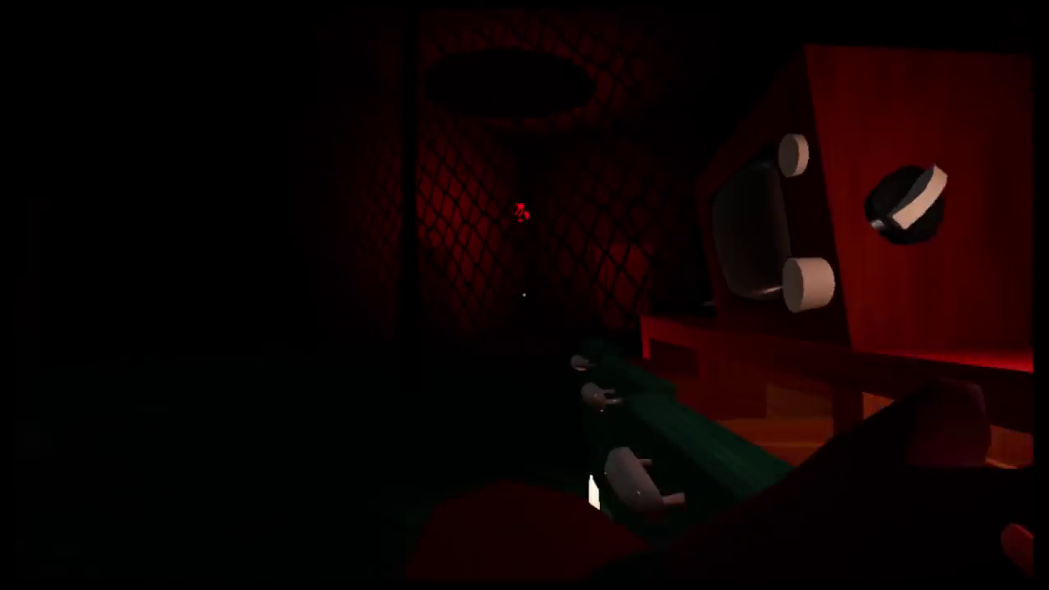
pyautogui.press('w')
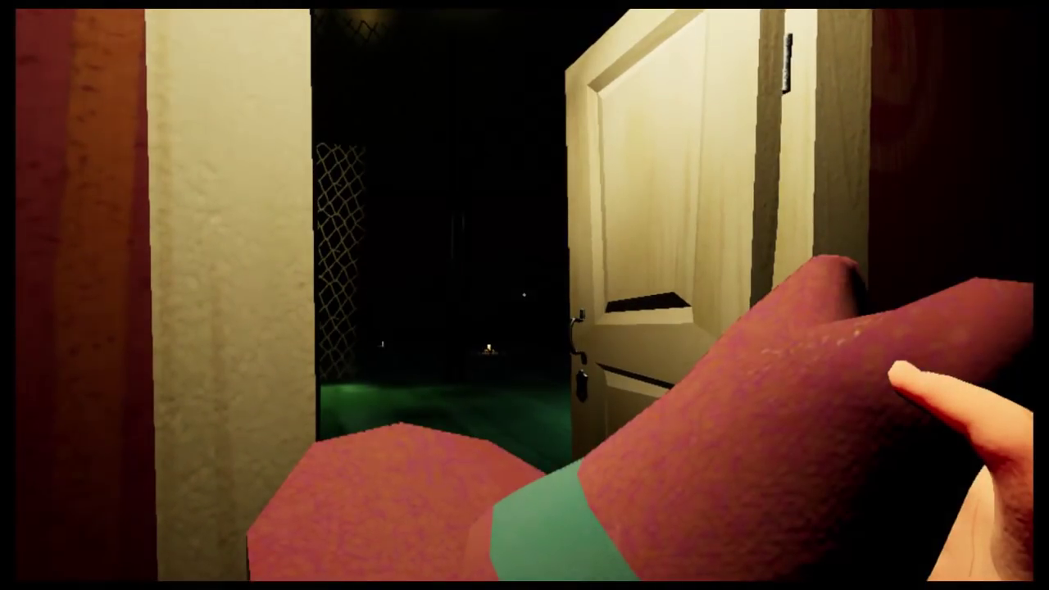
# Walk through the white doorway and down the green corridor, smashing open the bricked-up wall hole.
pyautogui.press('w')
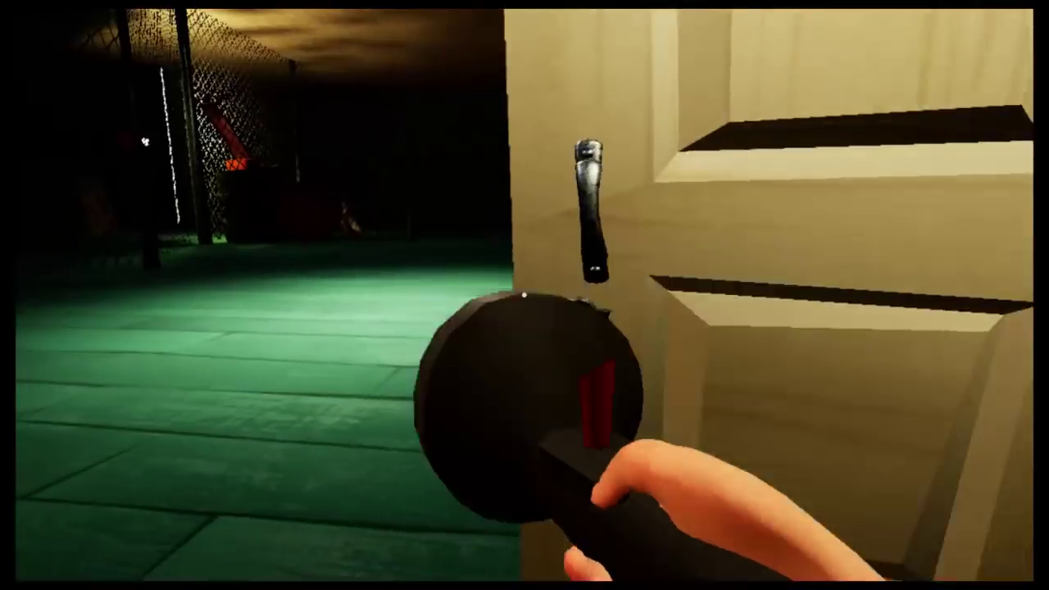
pyautogui.press('w')
pyautogui.press('w')
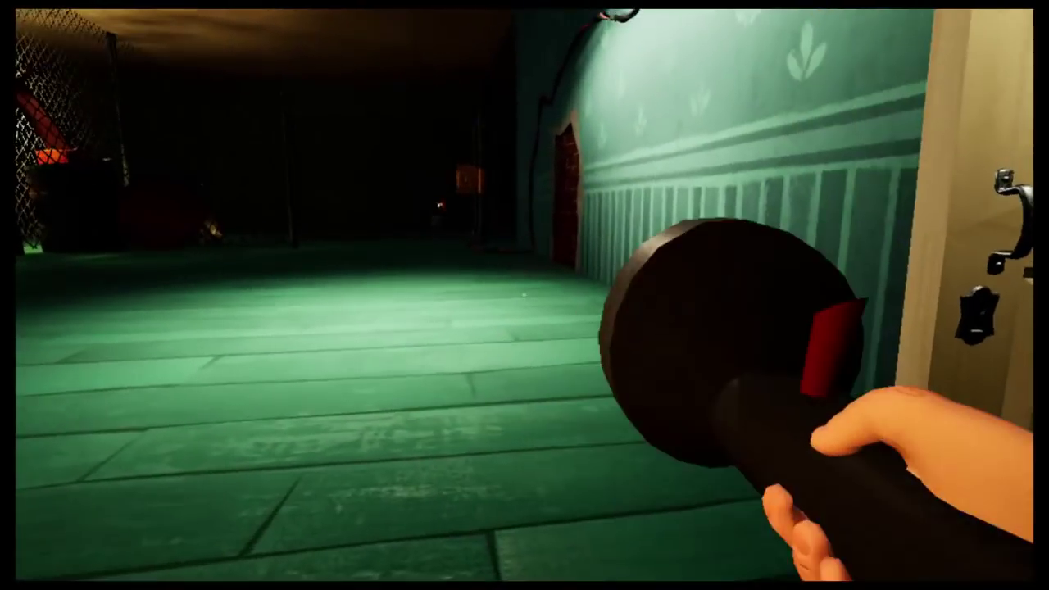
pyautogui.press('w')
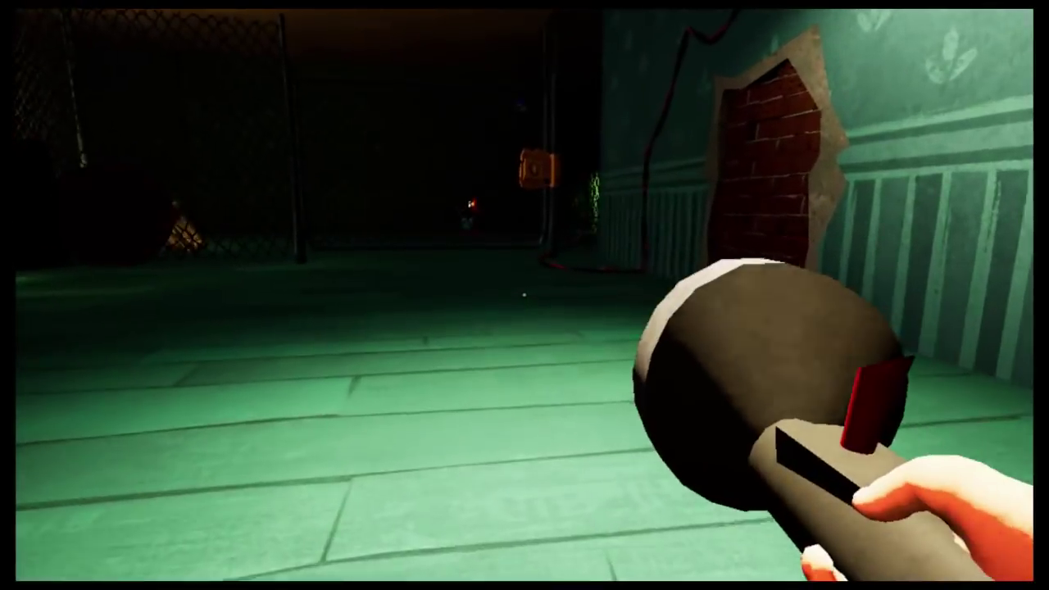
pyautogui.press('w')
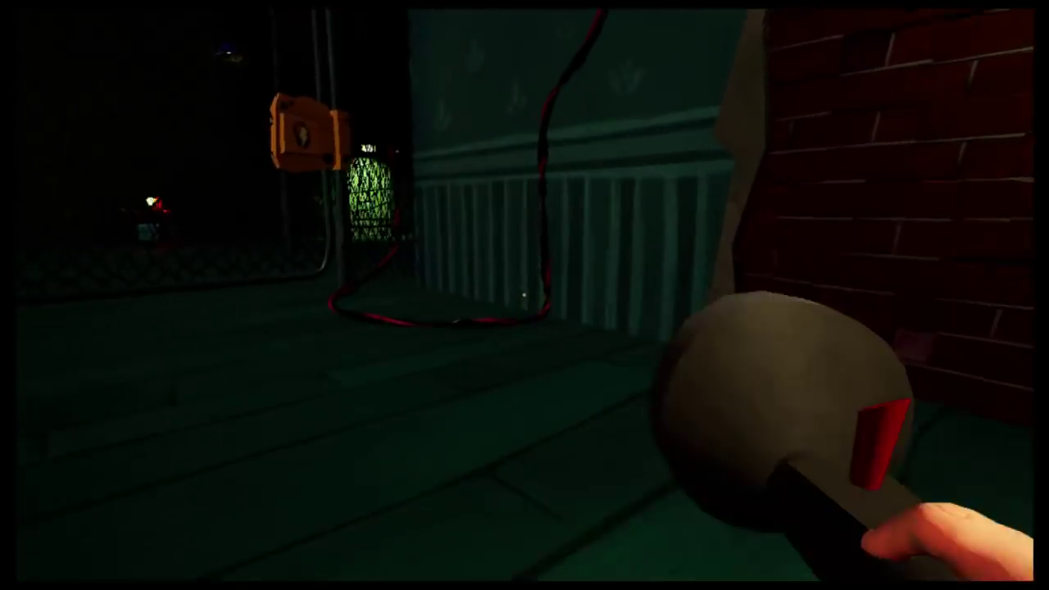
pyautogui.press('s')
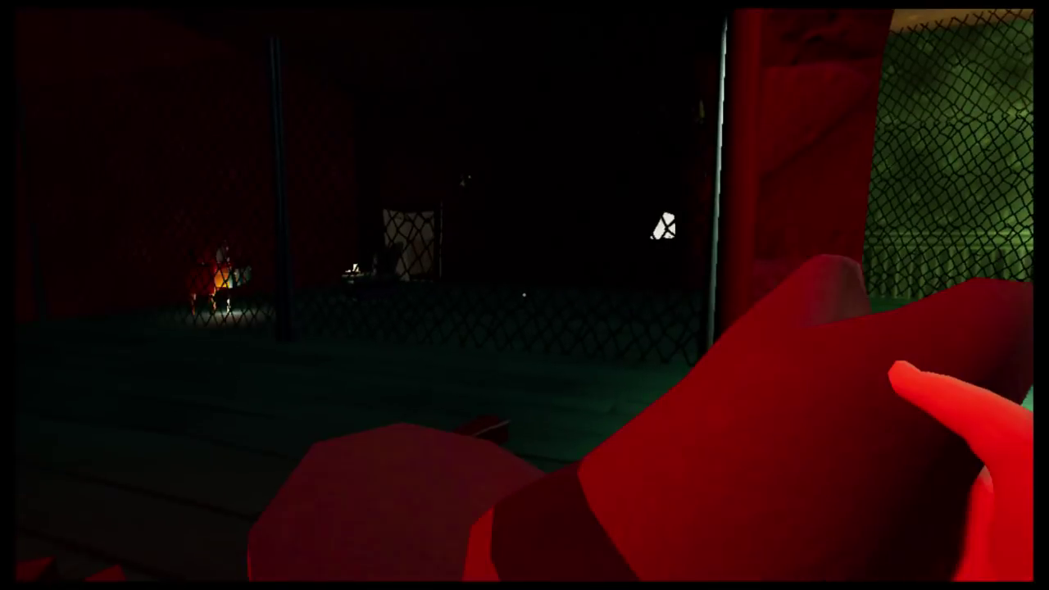
pyautogui.press('w')
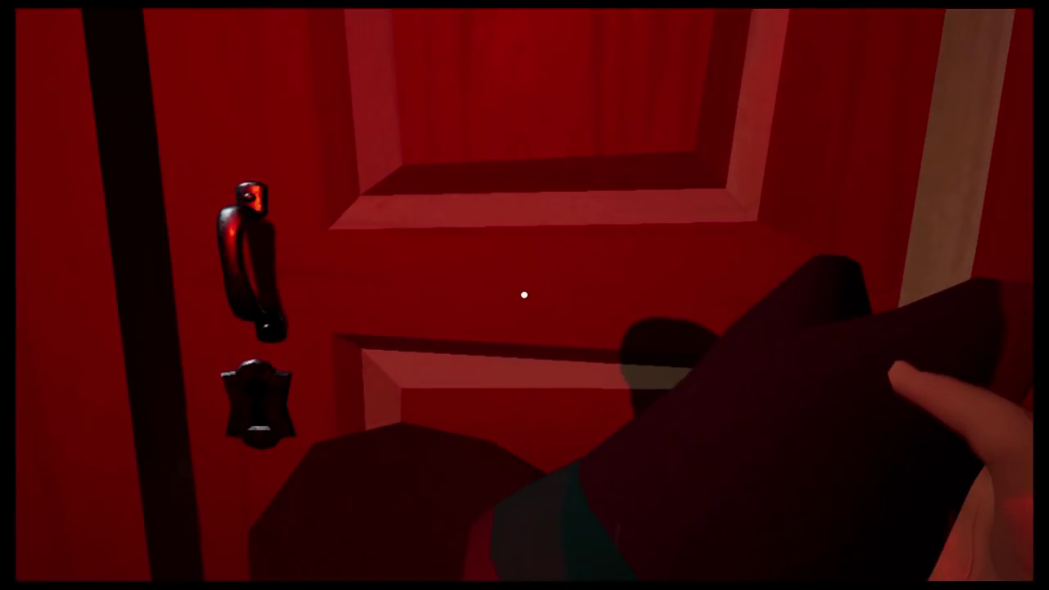
# Pass through the broken wall opening and look around the red door.
pyautogui.press('w')
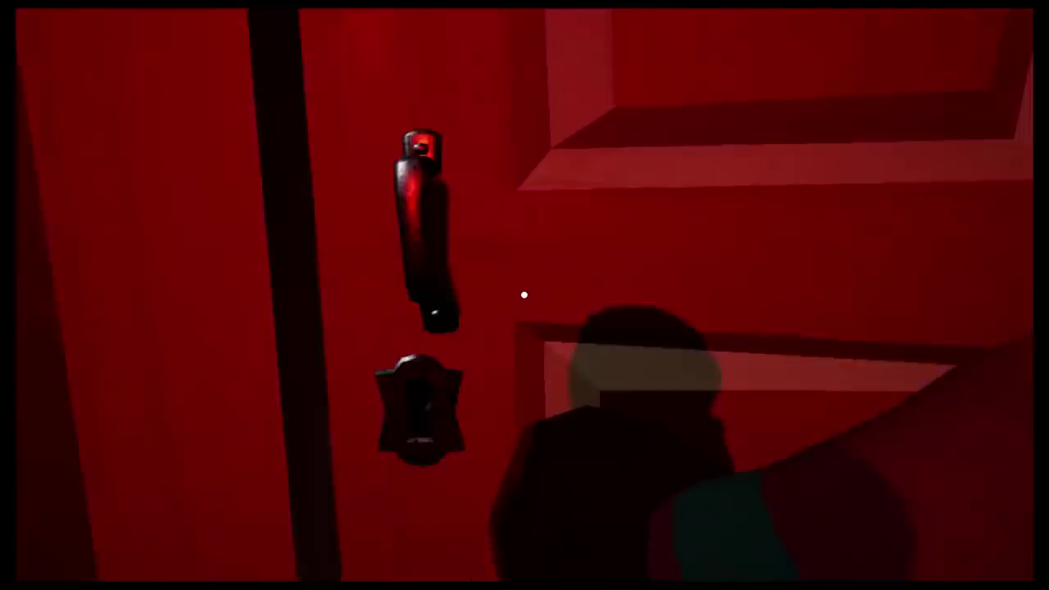
pyautogui.press('w')
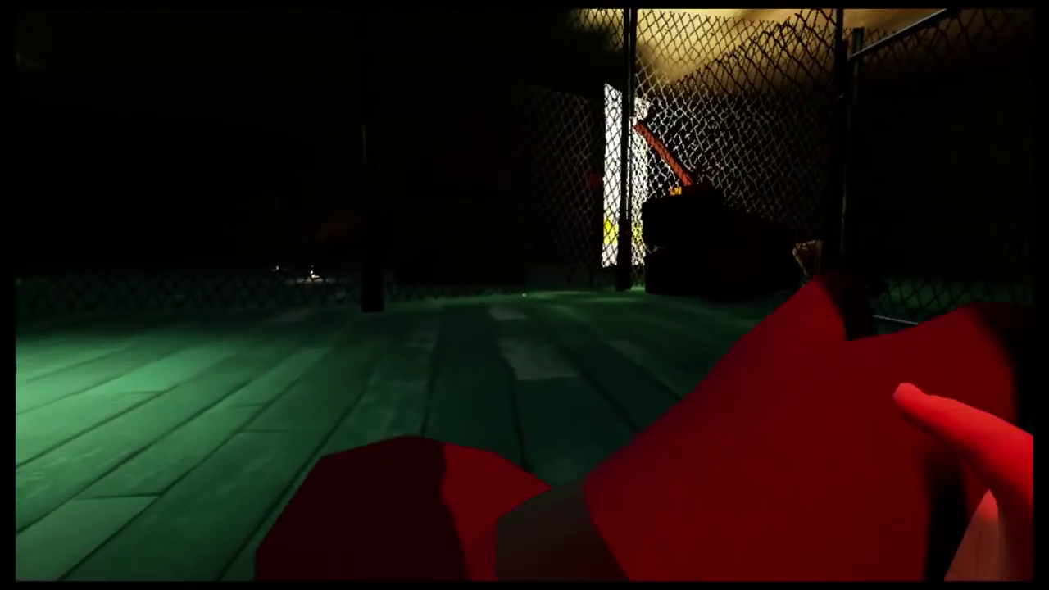
# Go through the open door in the green wall and drop the red object.
pyautogui.press('w')
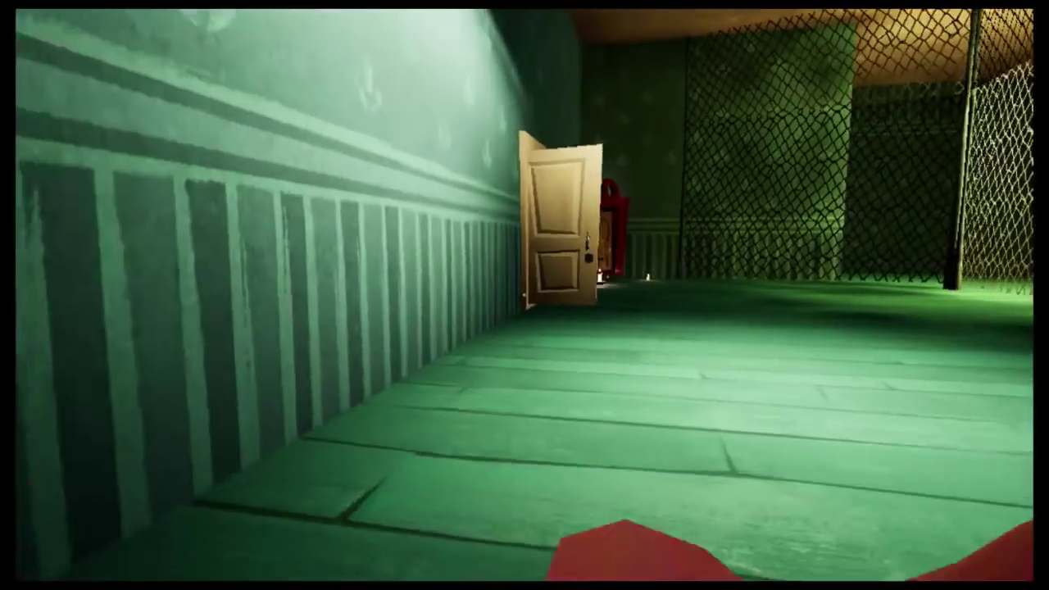
pyautogui.press('w')
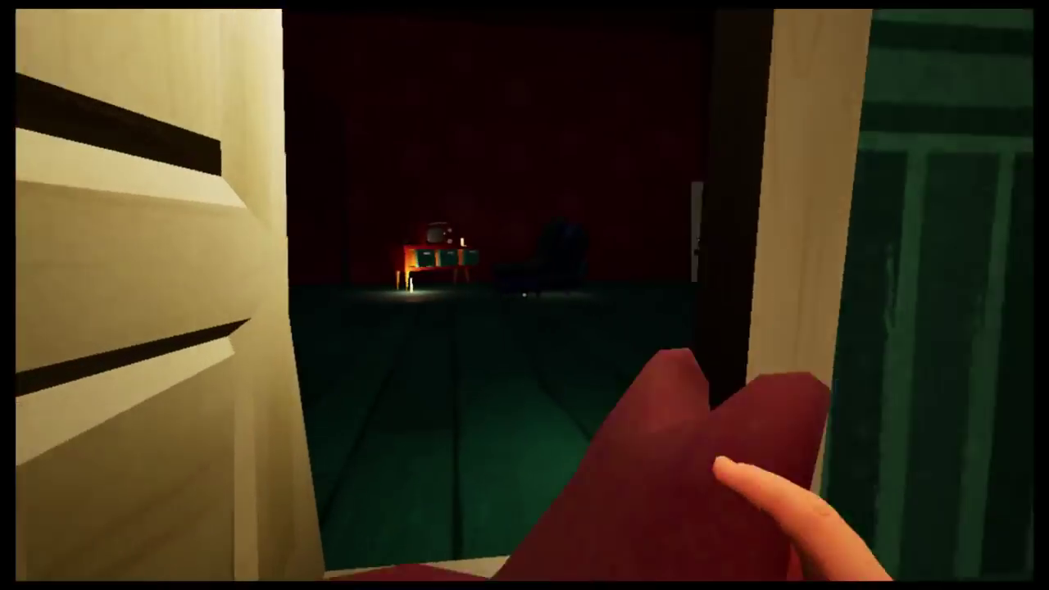
pyautogui.press('w')
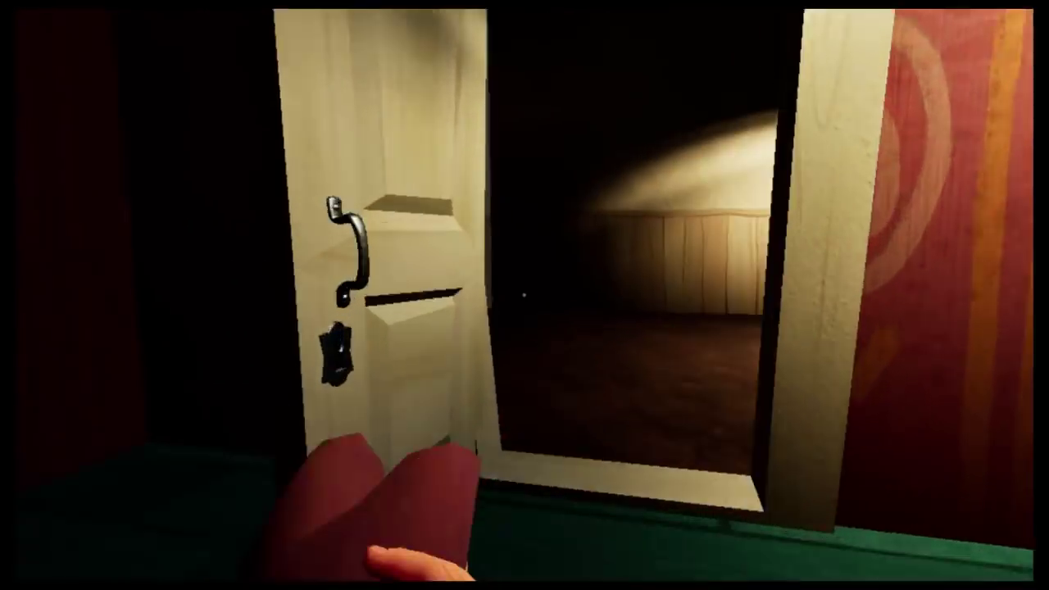
pyautogui.press('w')
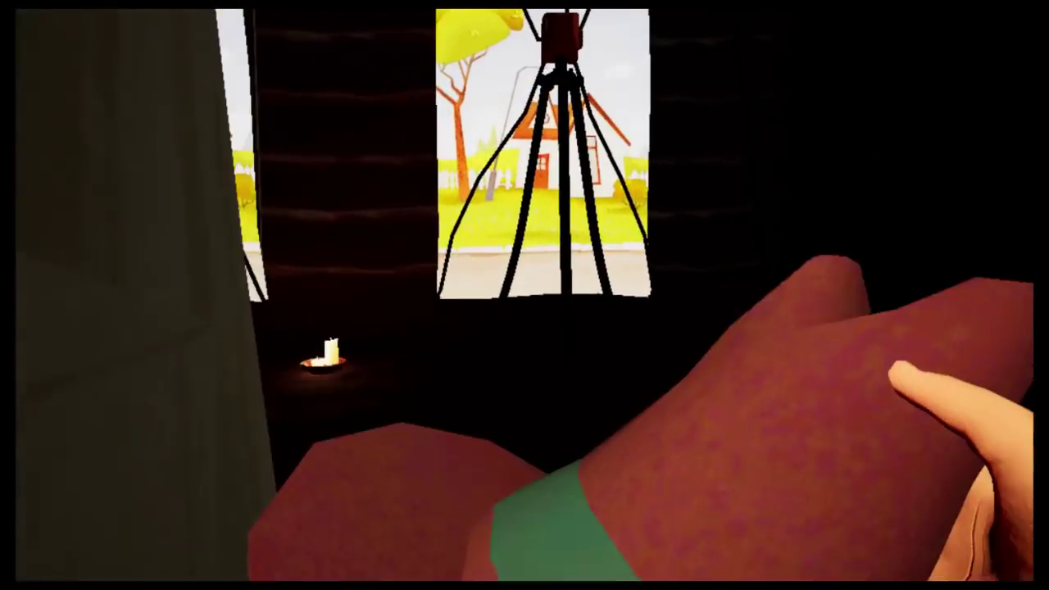
pyautogui.click(525, 296)
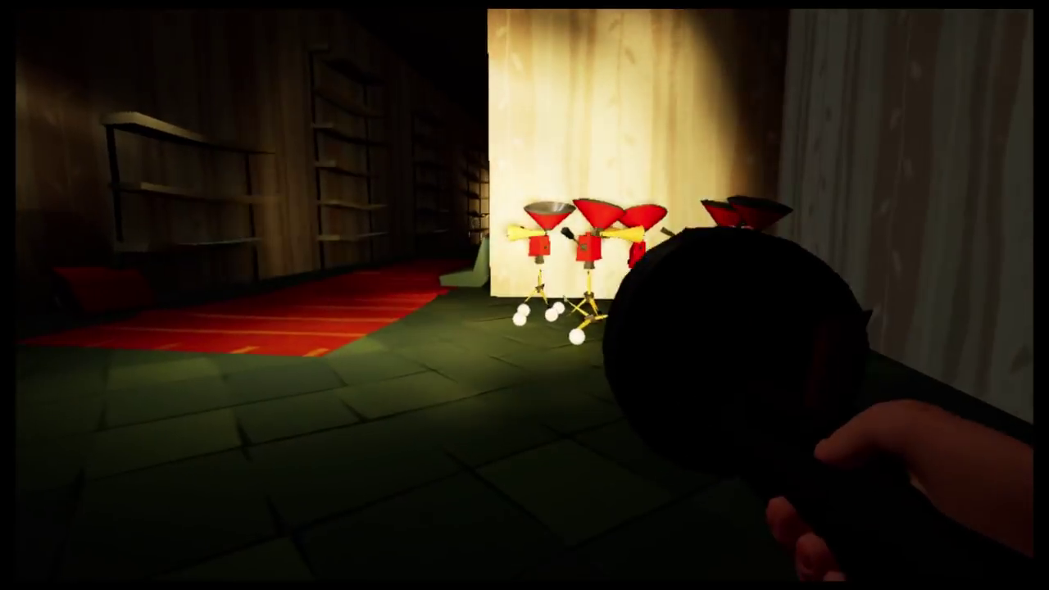
# Inspect the red horn contraptions from the shelves, rug and red carpet.
pyautogui.press('w')
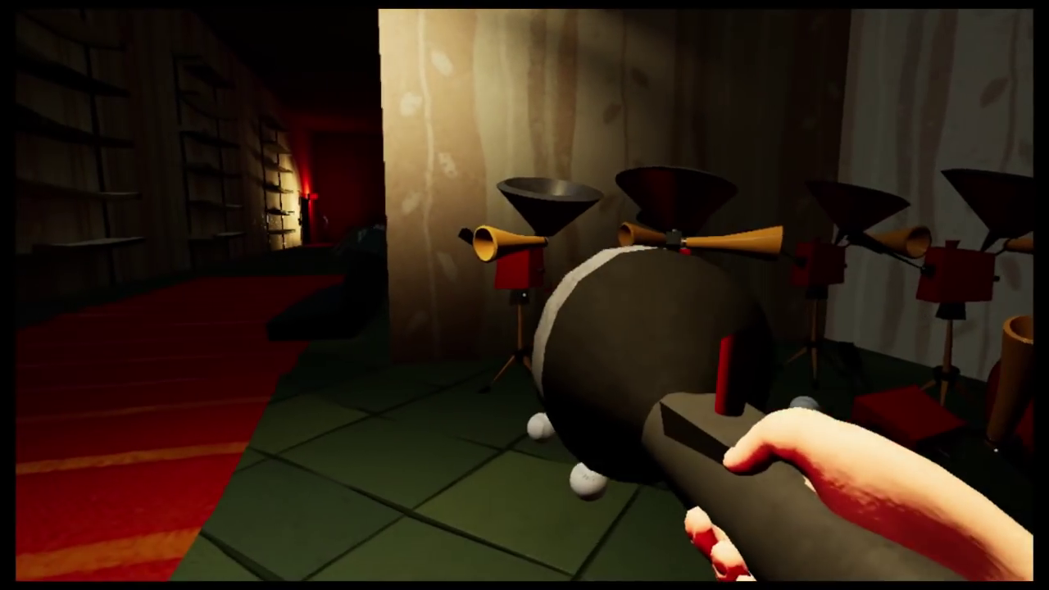
pyautogui.press('s')
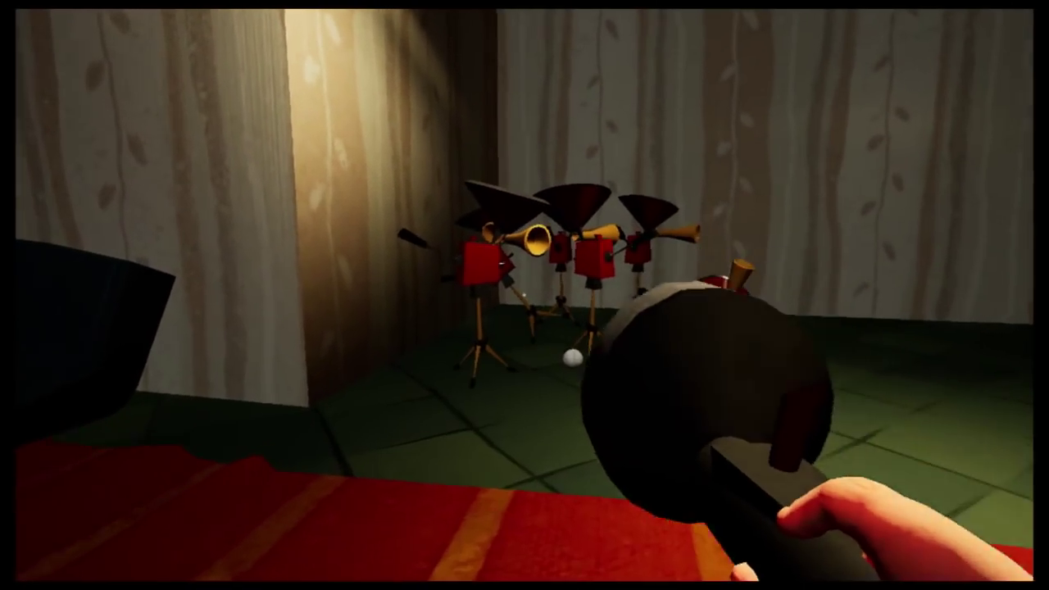
pyautogui.press('w')
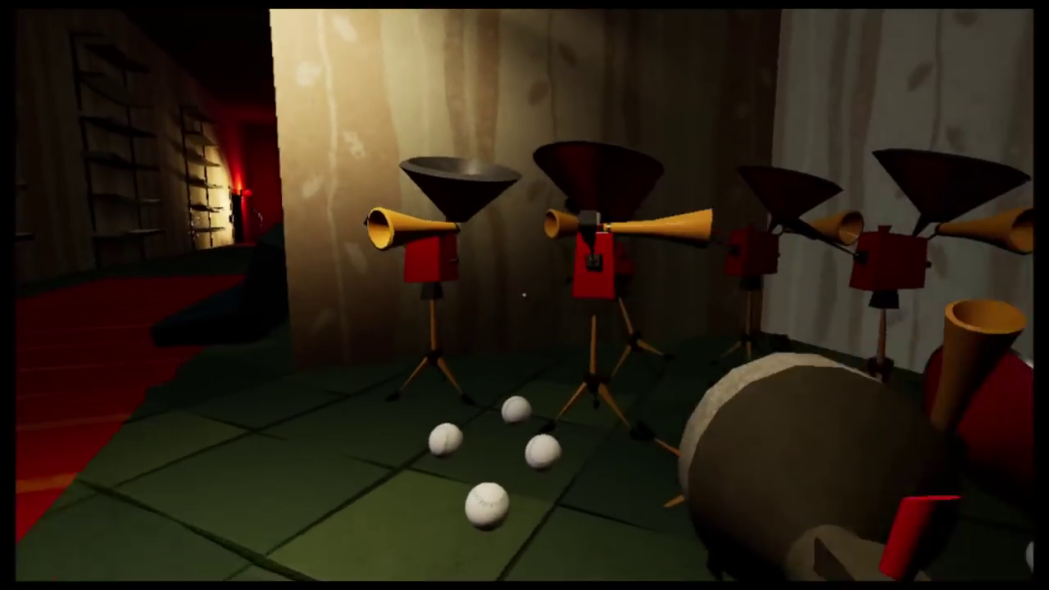
pyautogui.press('w')
pyautogui.press('w')
pyautogui.press('s')
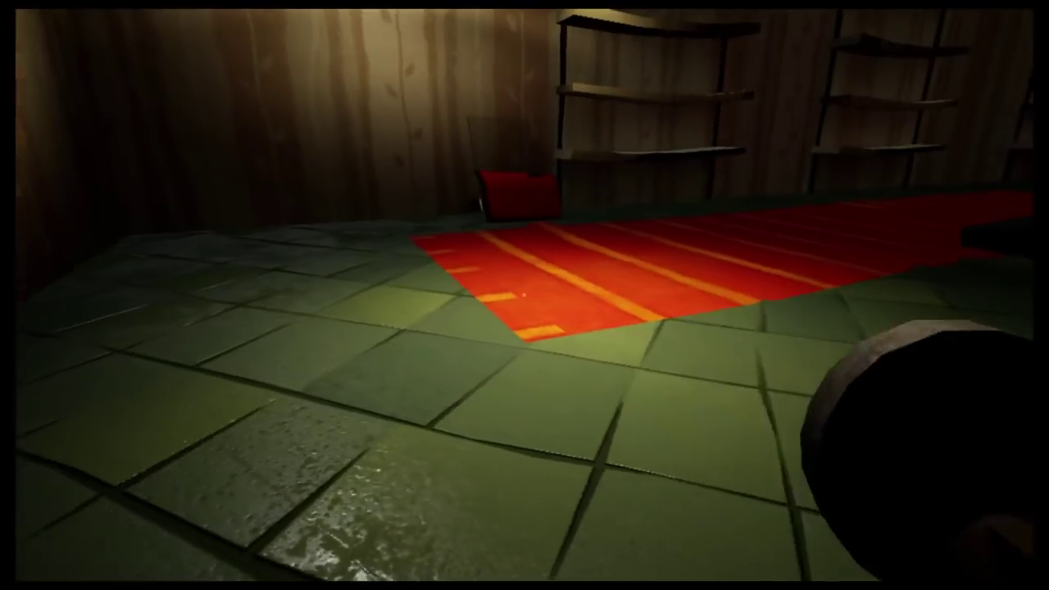
pyautogui.press('w')
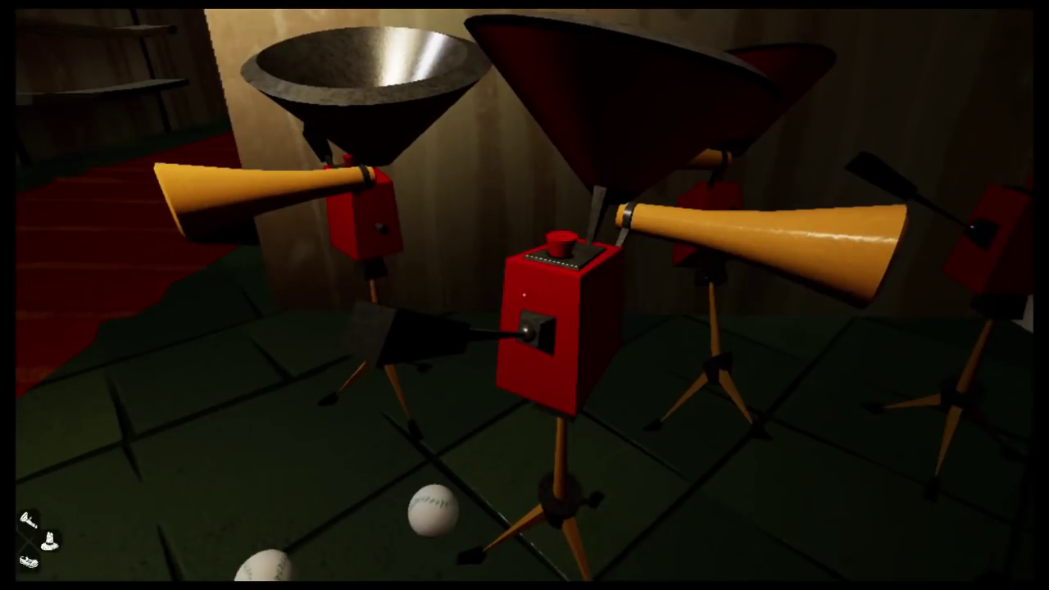
pyautogui.scroll(-1, 524, 295)
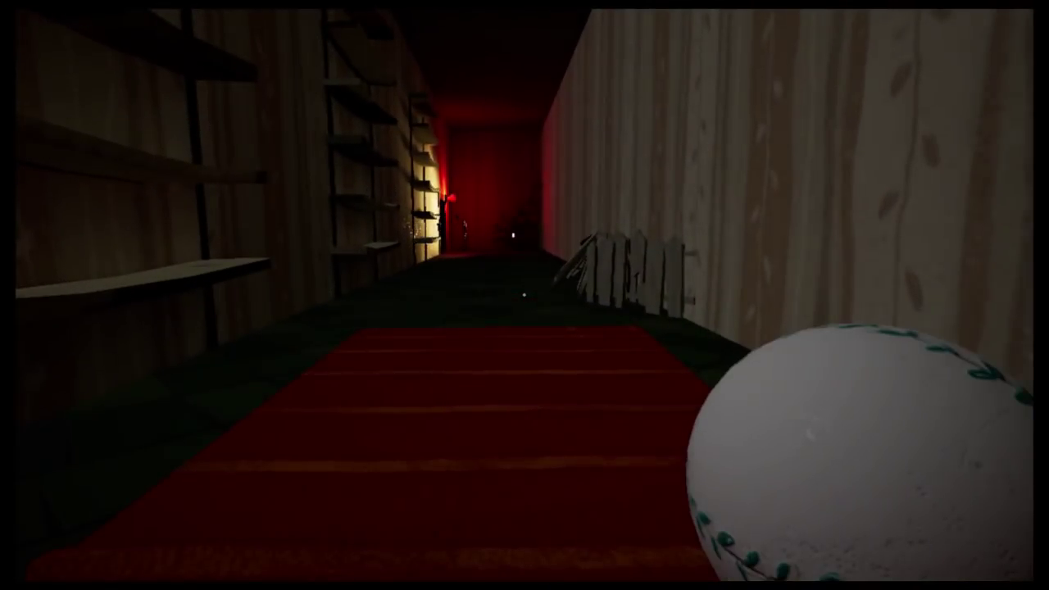
# Walk down the corridor and knock the small picket fence flat.
pyautogui.press('w')
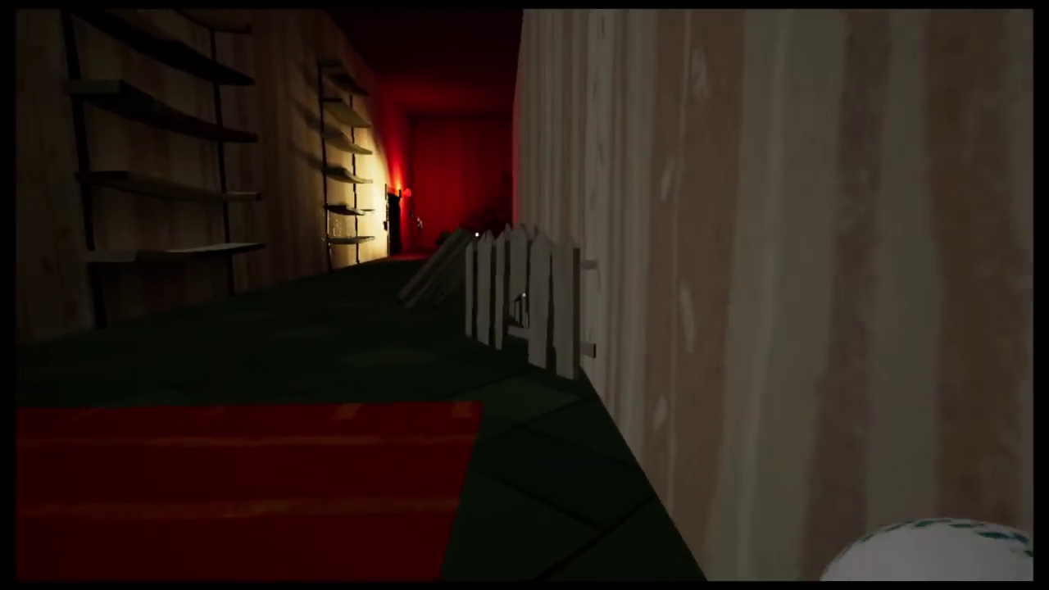
pyautogui.press('w')
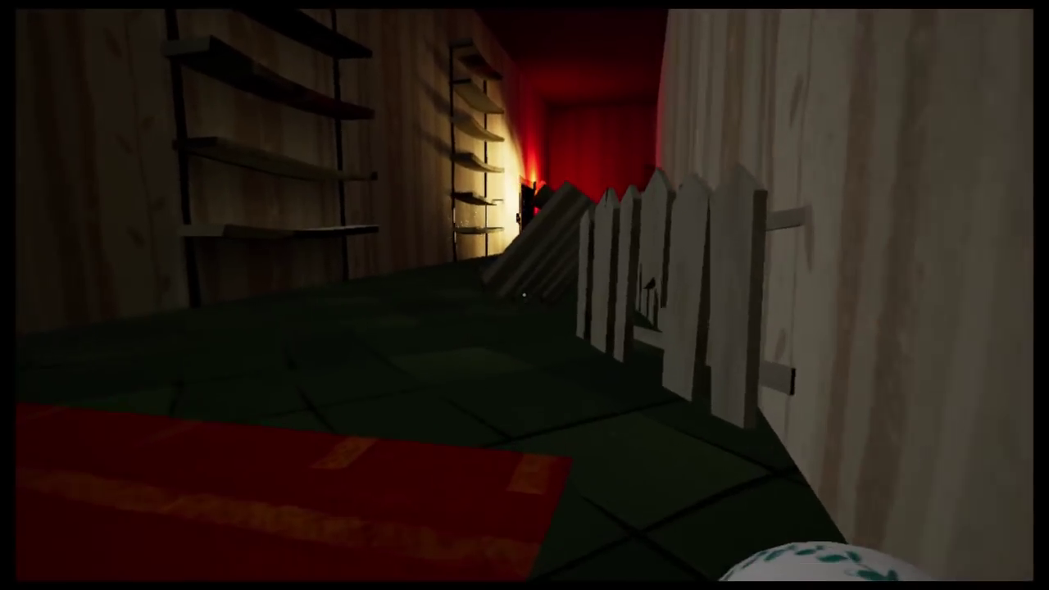
pyautogui.press('w')
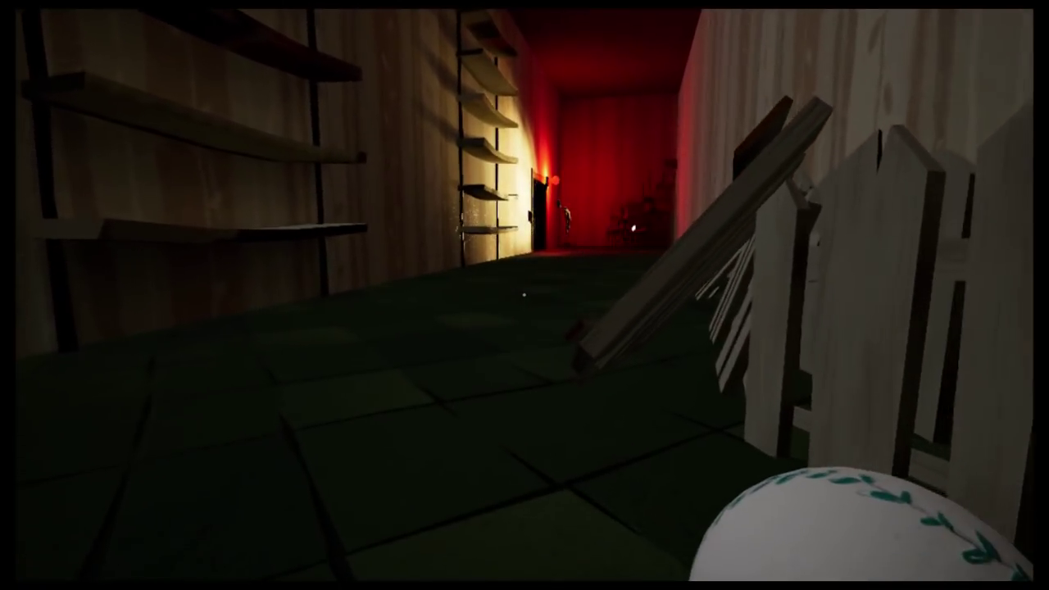
pyautogui.press('w')
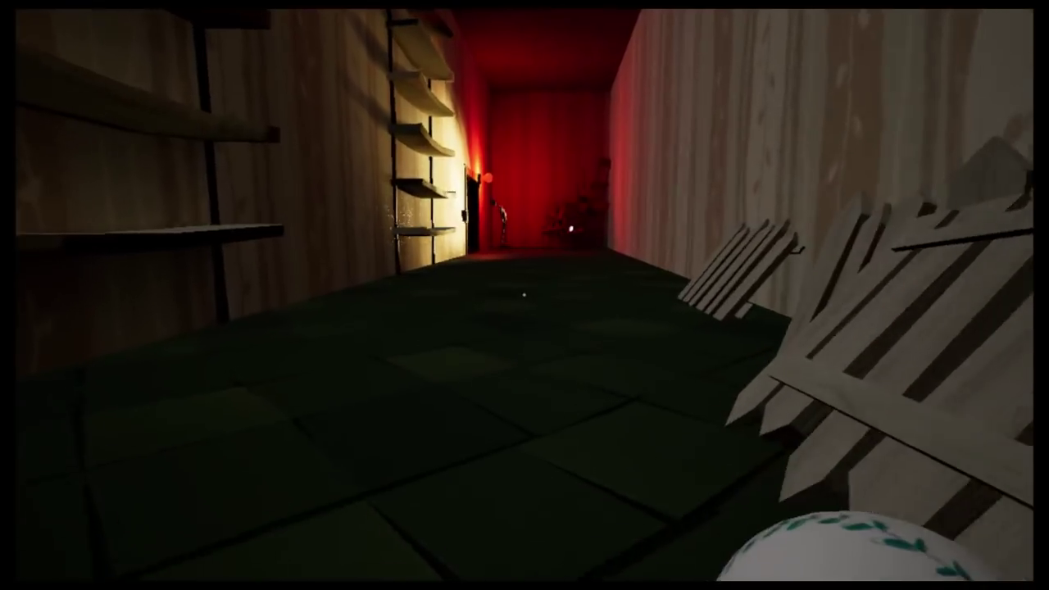
pyautogui.press('w')
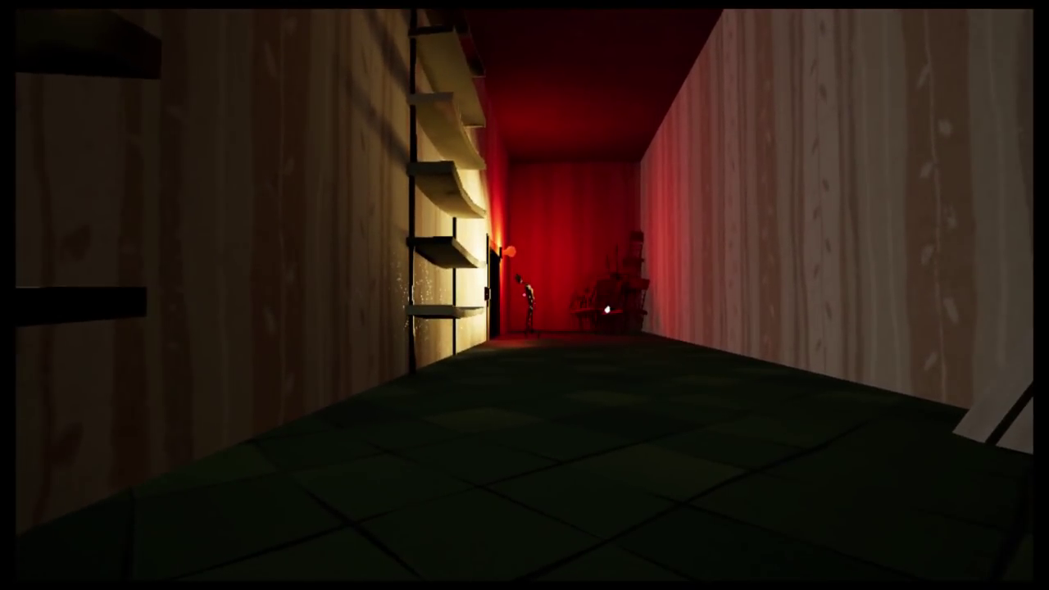
pyautogui.click(525, 295)
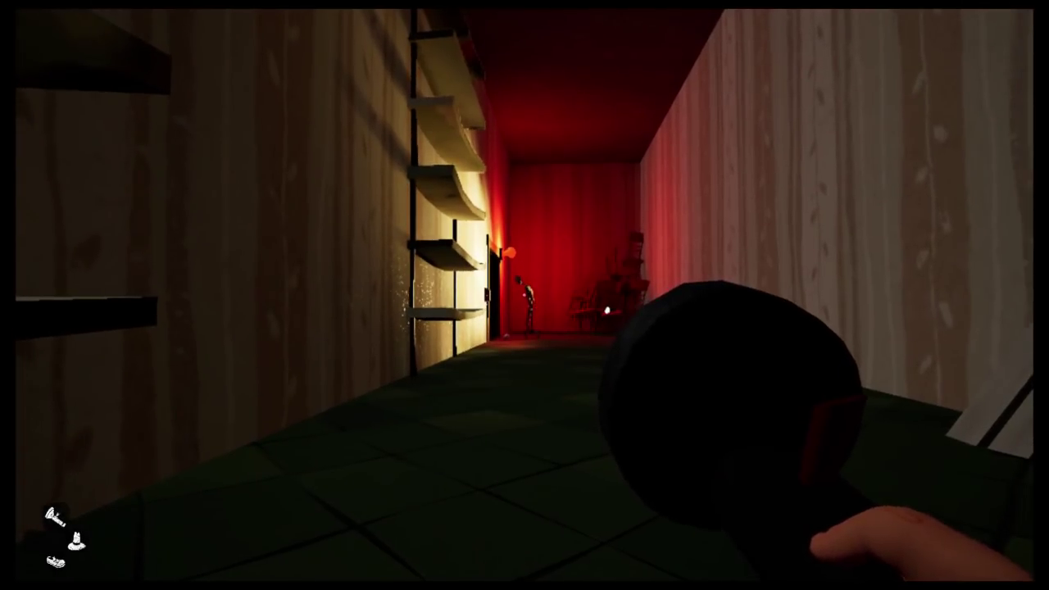
# Pass the shelves and stacked chairs, then get past the mannequin into the next room.
pyautogui.press('w')
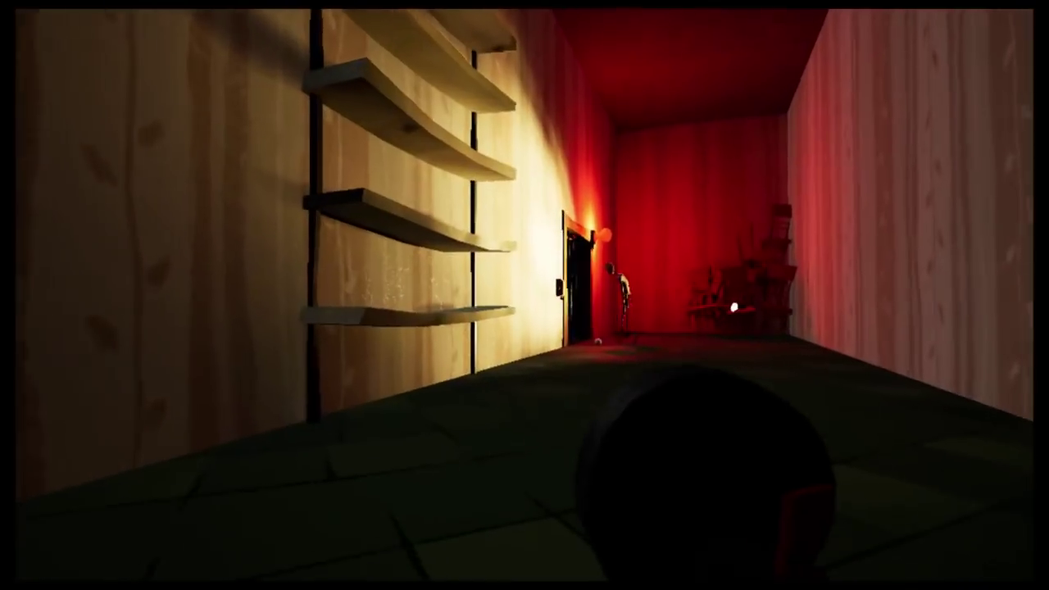
pyautogui.press('w')
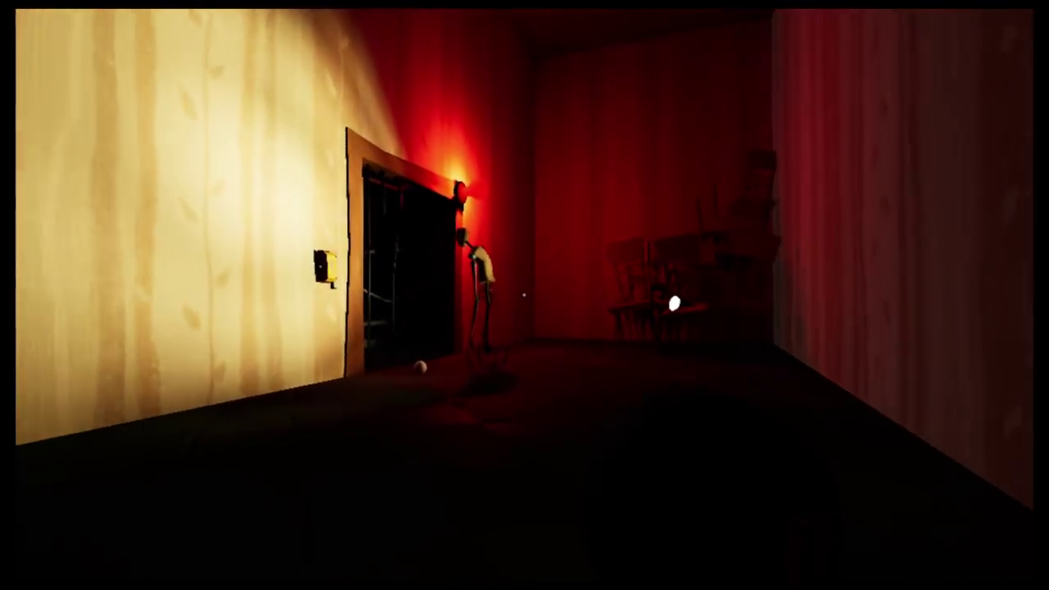
pyautogui.press('w')
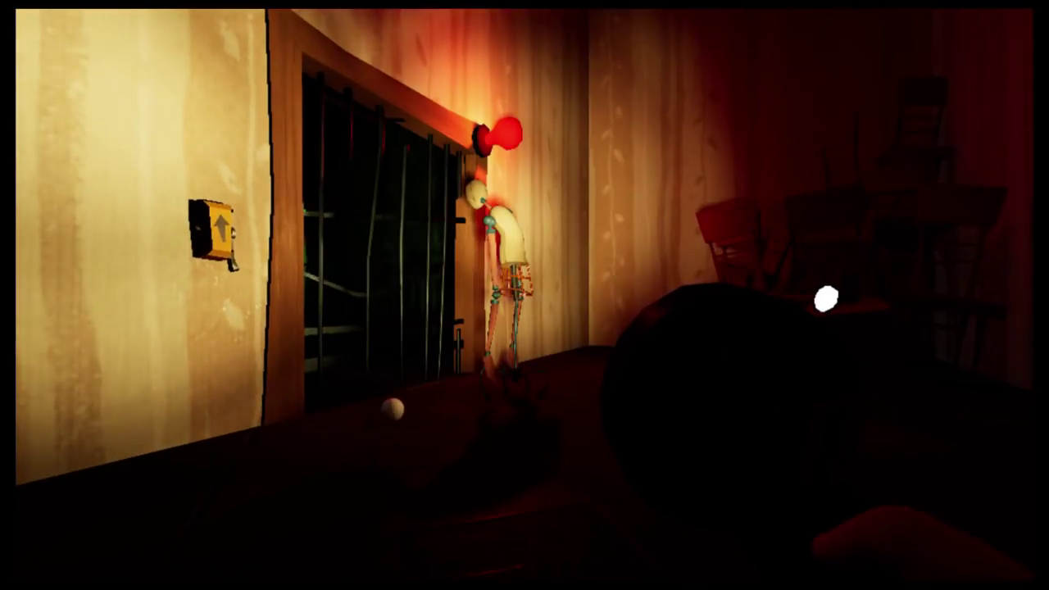
pyautogui.press('w')
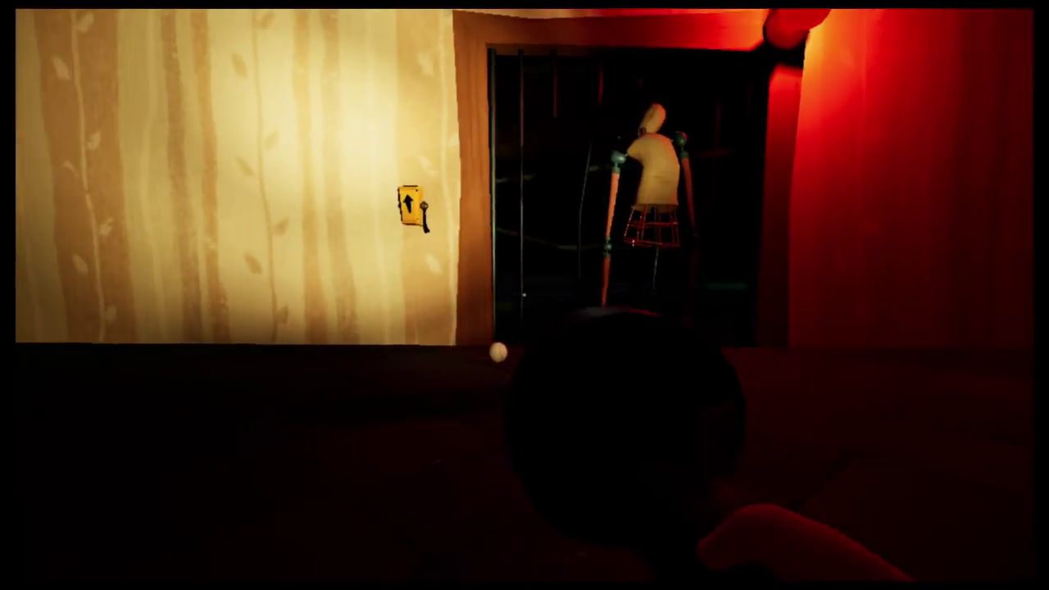
pyautogui.press('w')
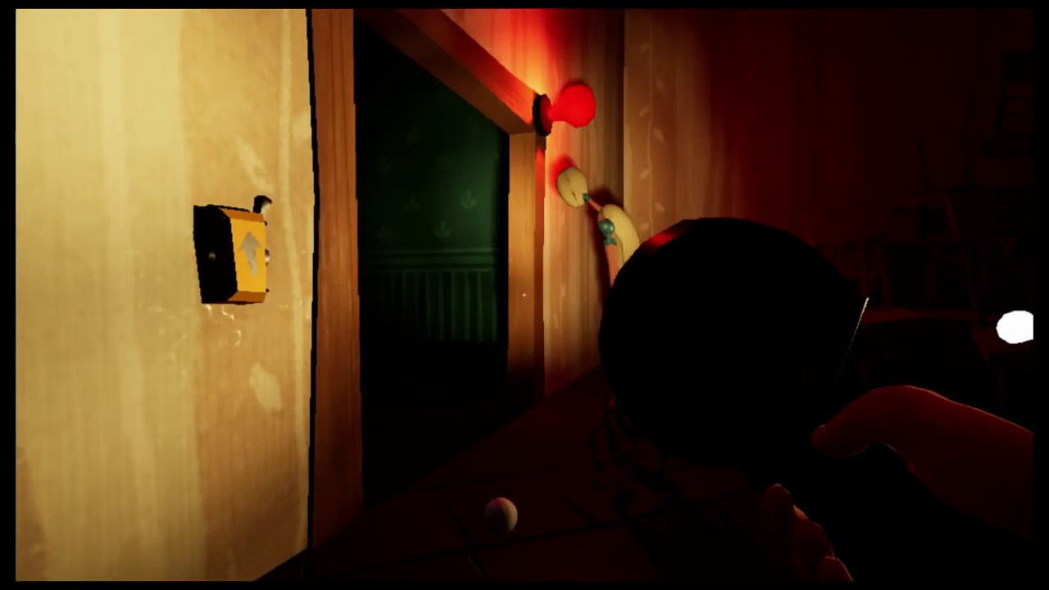
pyautogui.press('s')
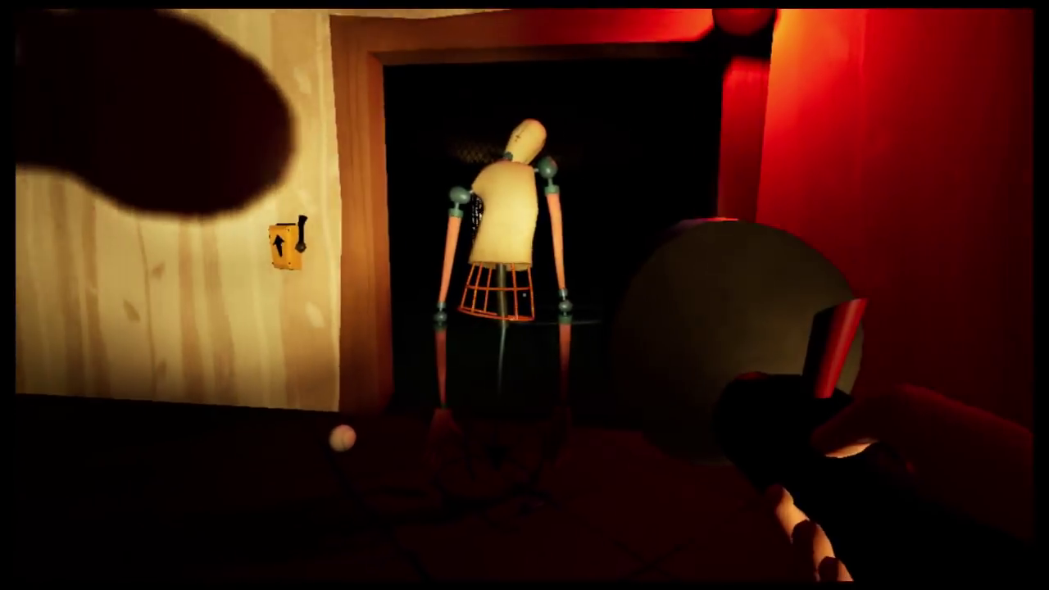
pyautogui.press('w')
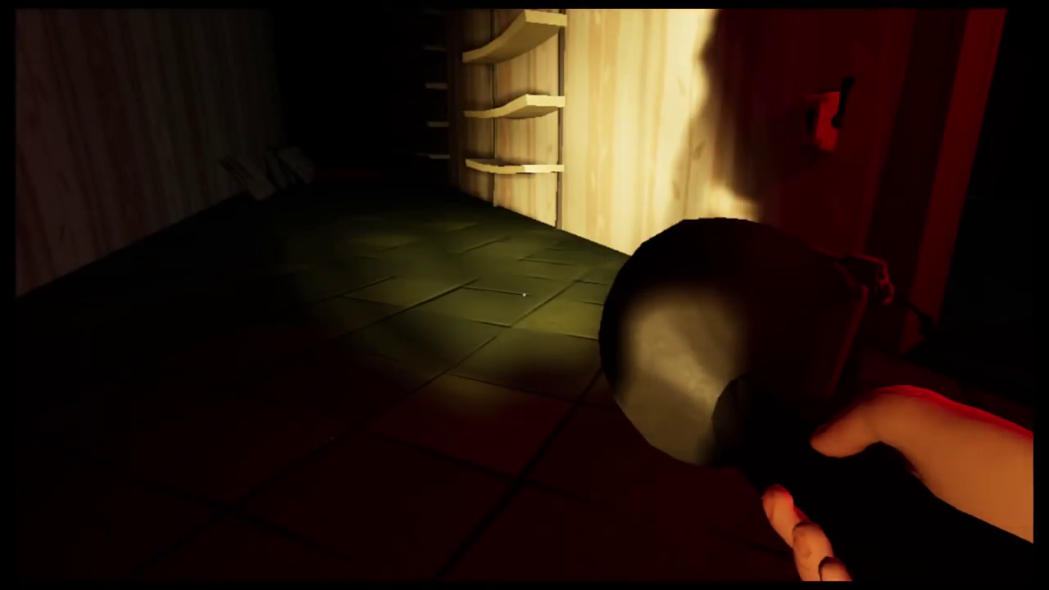
# Cross the green-lit room and flip the yellow wall switch up.
pyautogui.press('w')
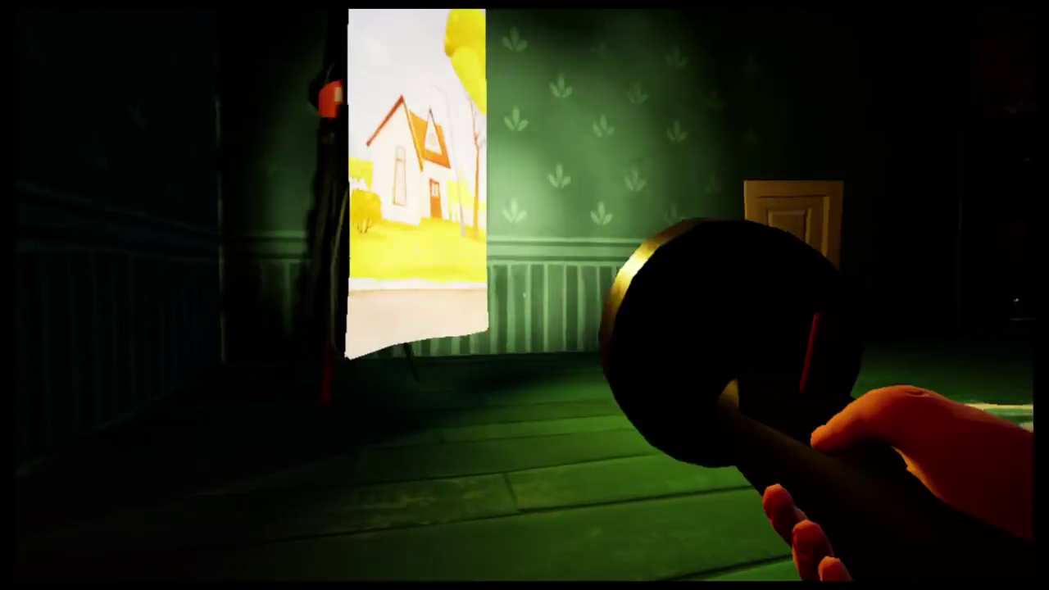
pyautogui.press('w')
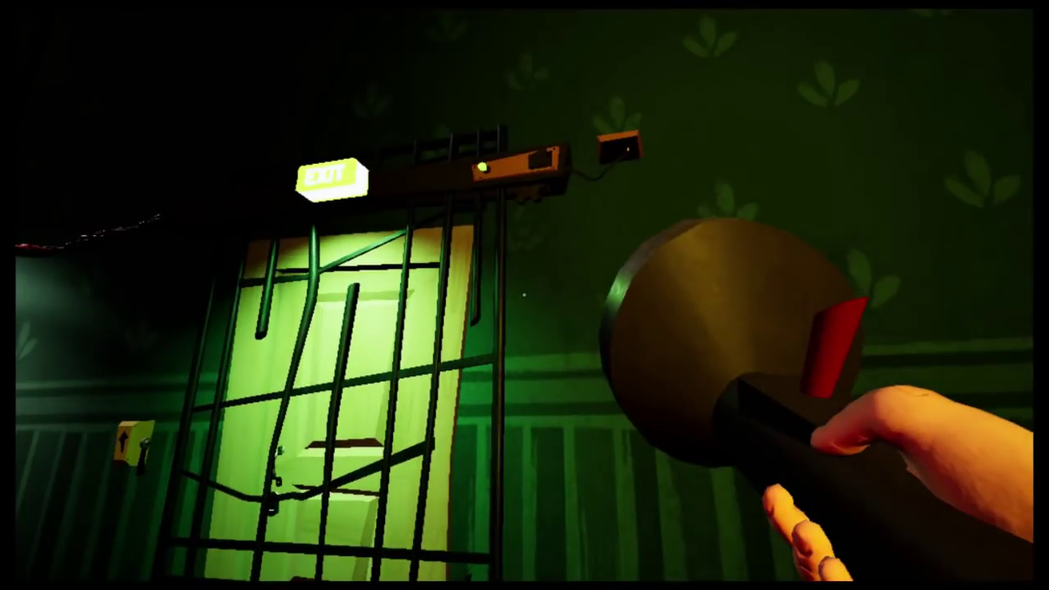
pyautogui.press('w')
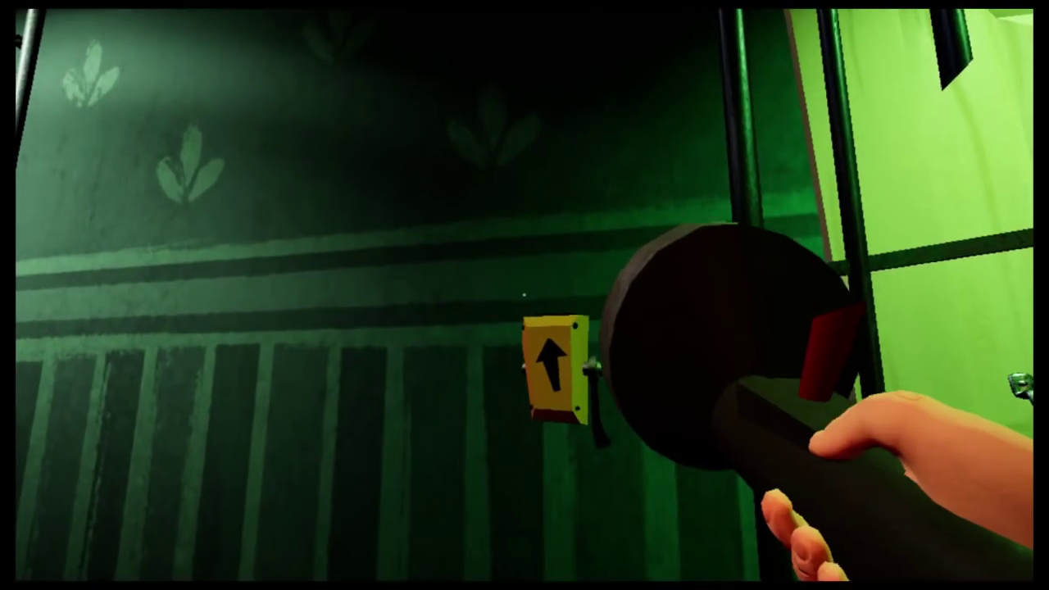
pyautogui.press('w')
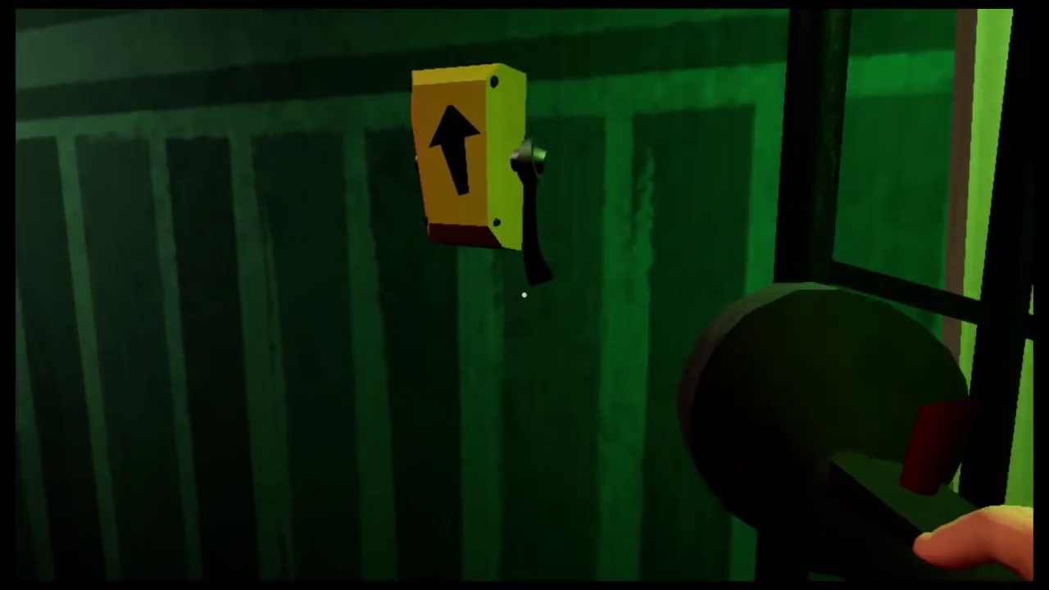
pyautogui.click(524, 295)
# Check the robot behind the fence and the barred exit, then go to the door by the chair.
pyautogui.press('s')
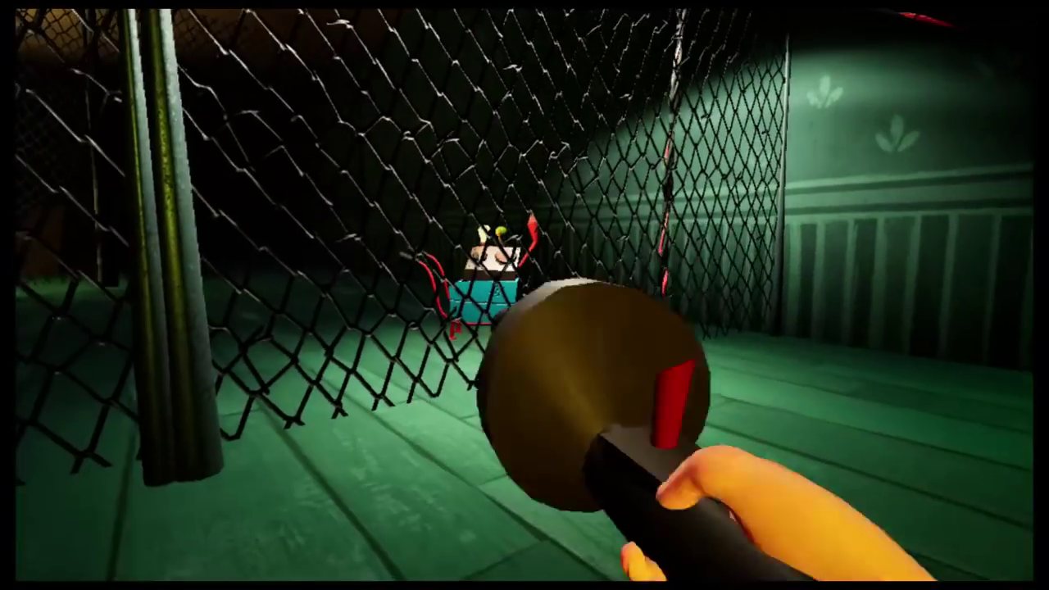
pyautogui.press('w')
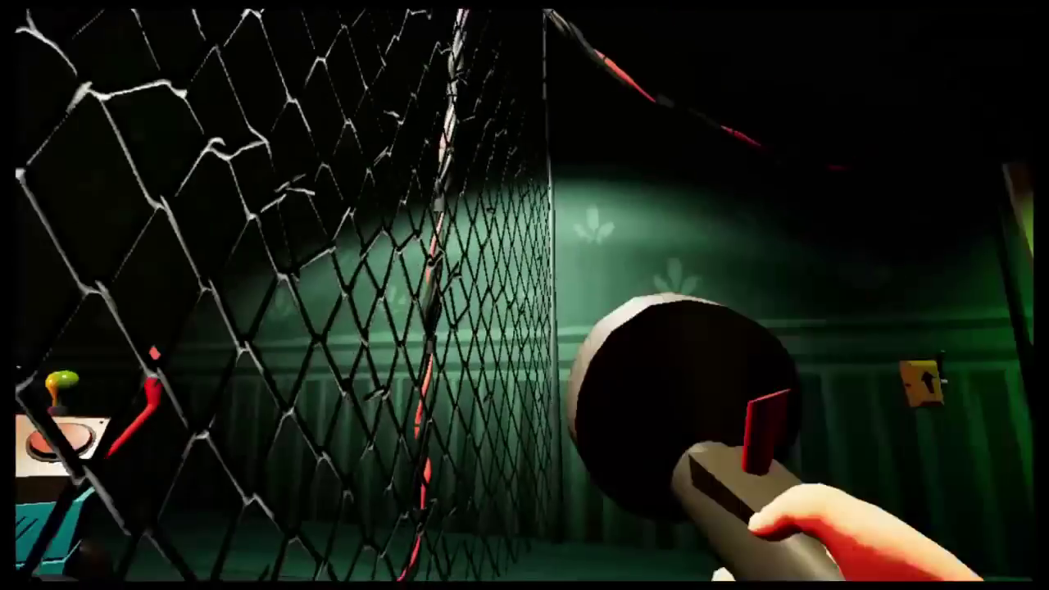
pyautogui.press('w')
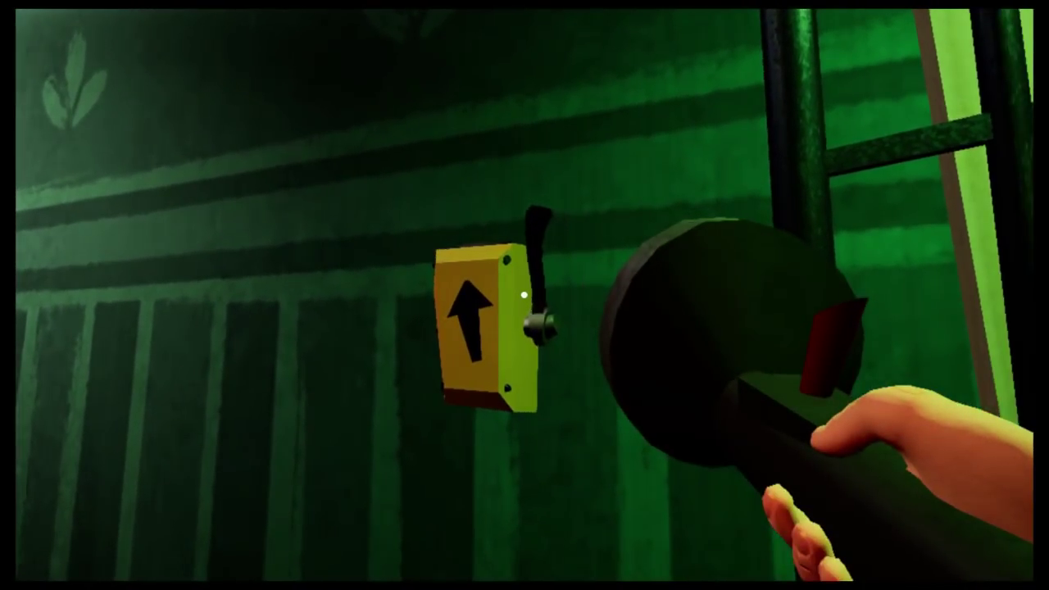
pyautogui.press('w')
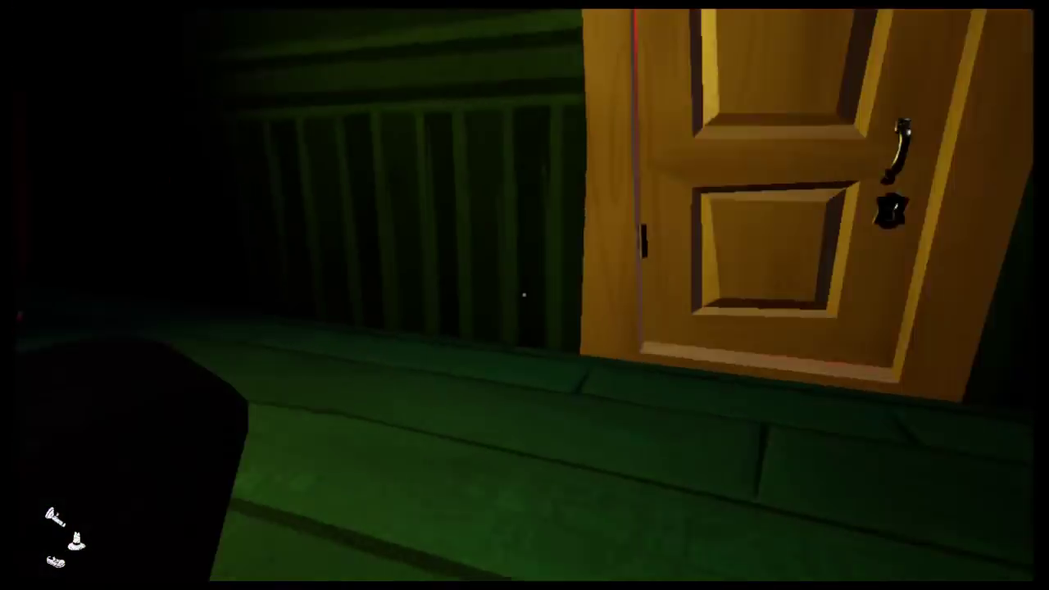
pyautogui.press('w')
# Open the door and cross the fenced cage area to the red wardrobe.
pyautogui.click(524, 294)
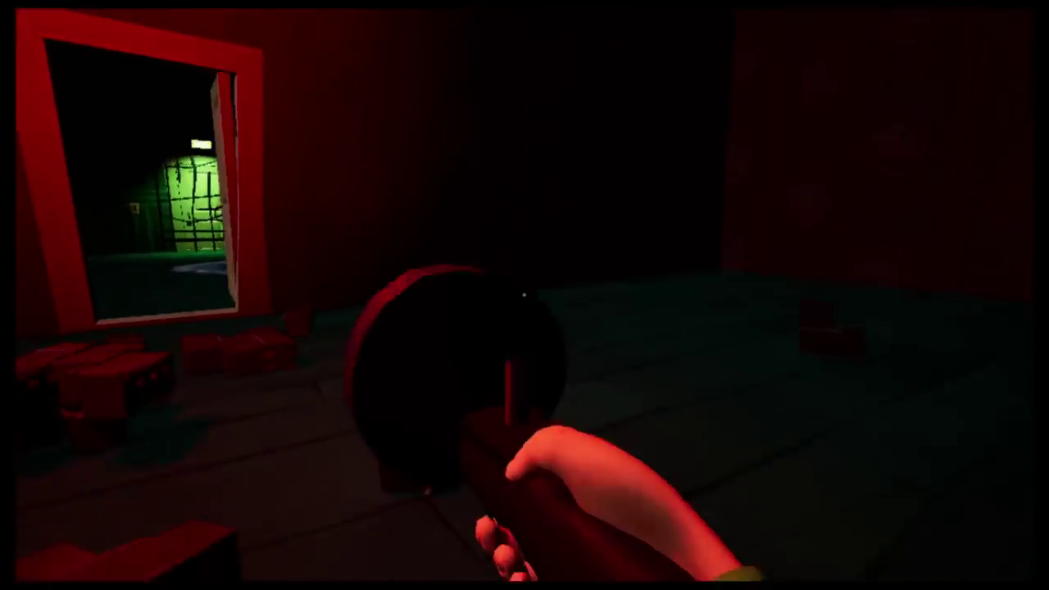
pyautogui.press('w')
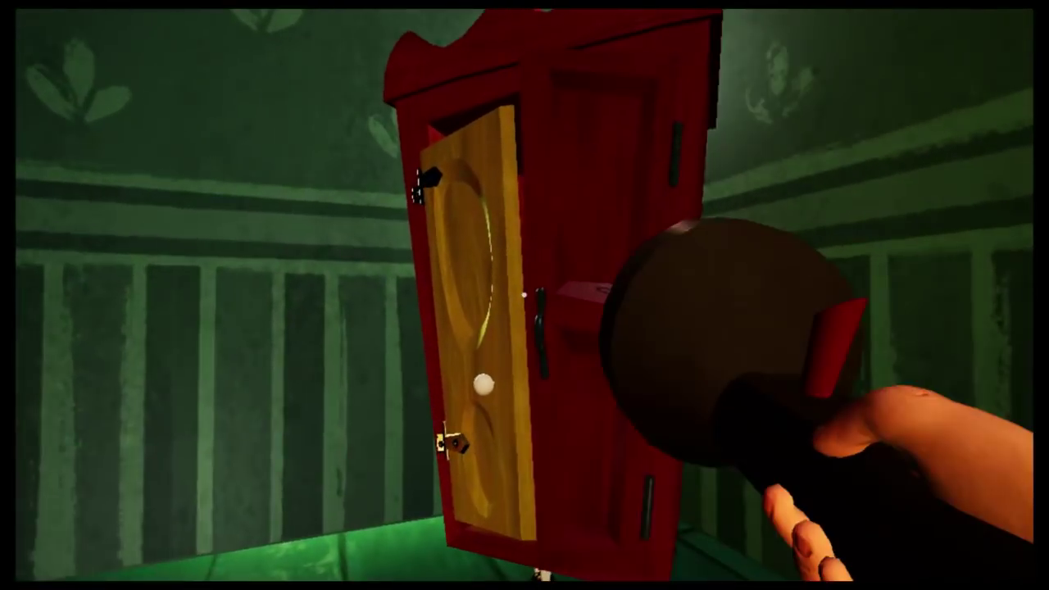
pyautogui.press('w')
pyautogui.press('w')
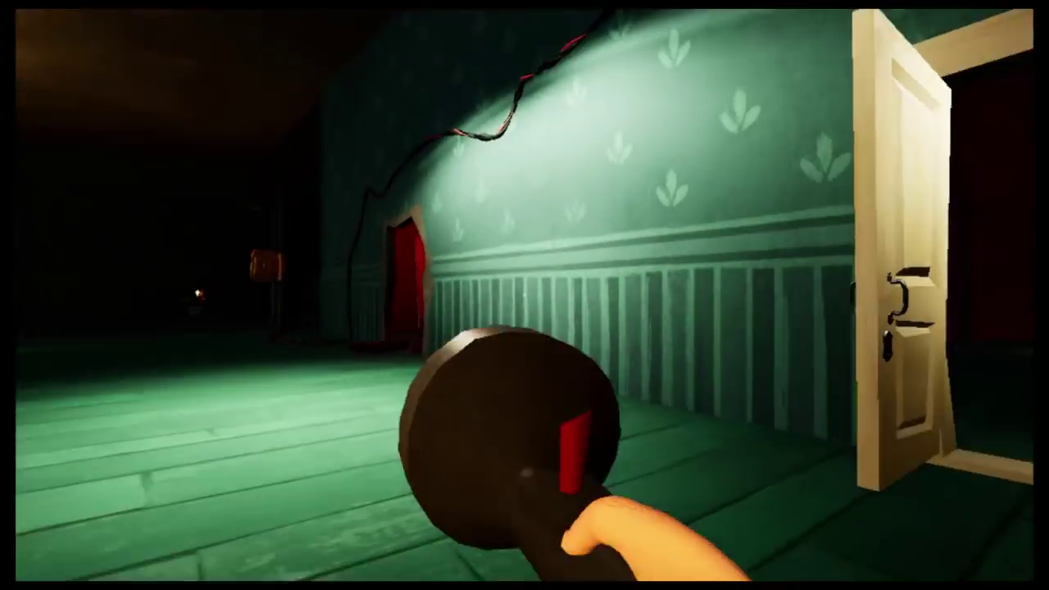
# Leave the wardrobe and crawl through the green wall hole past the orange blocks.
pyautogui.press('w')
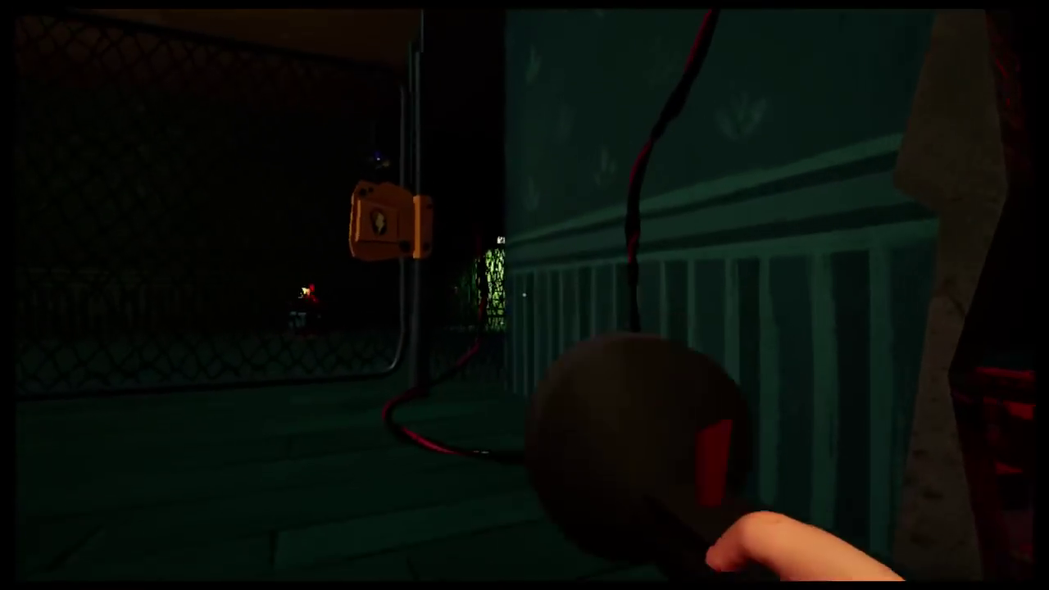
pyautogui.press('w')
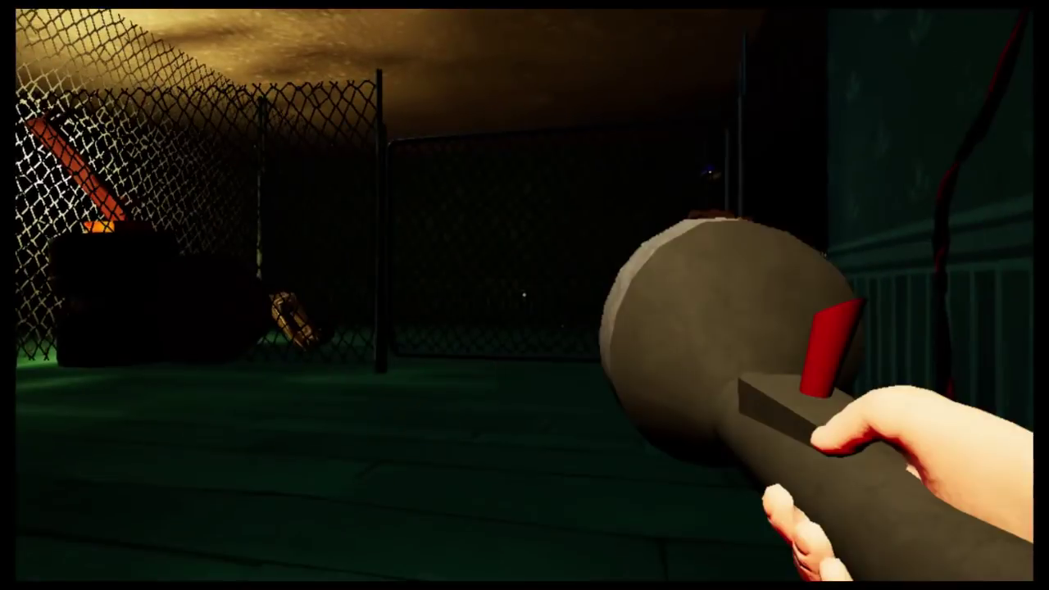
pyautogui.press('w')
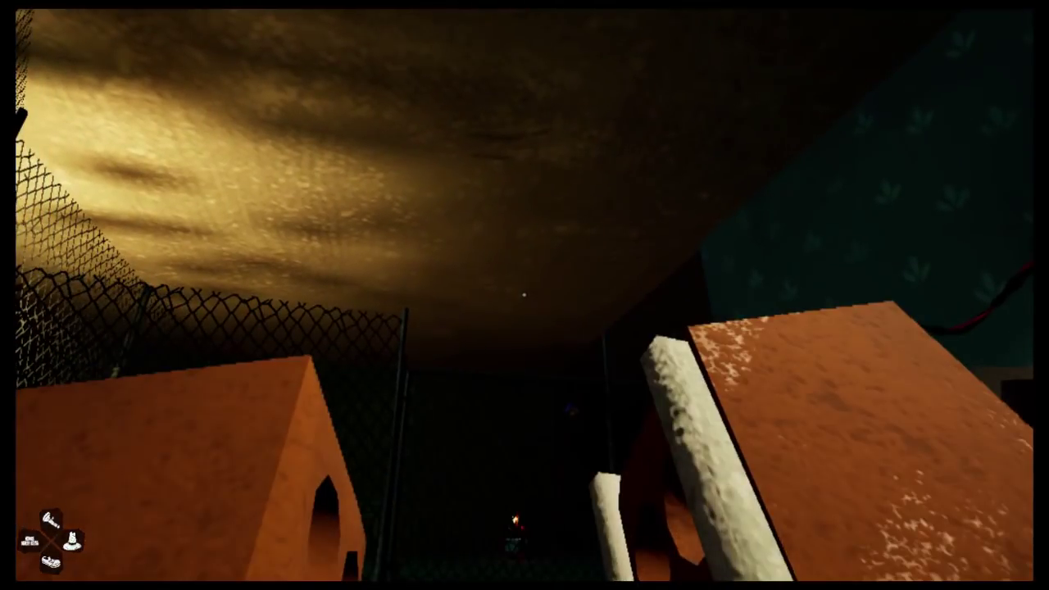
pyautogui.press('w')
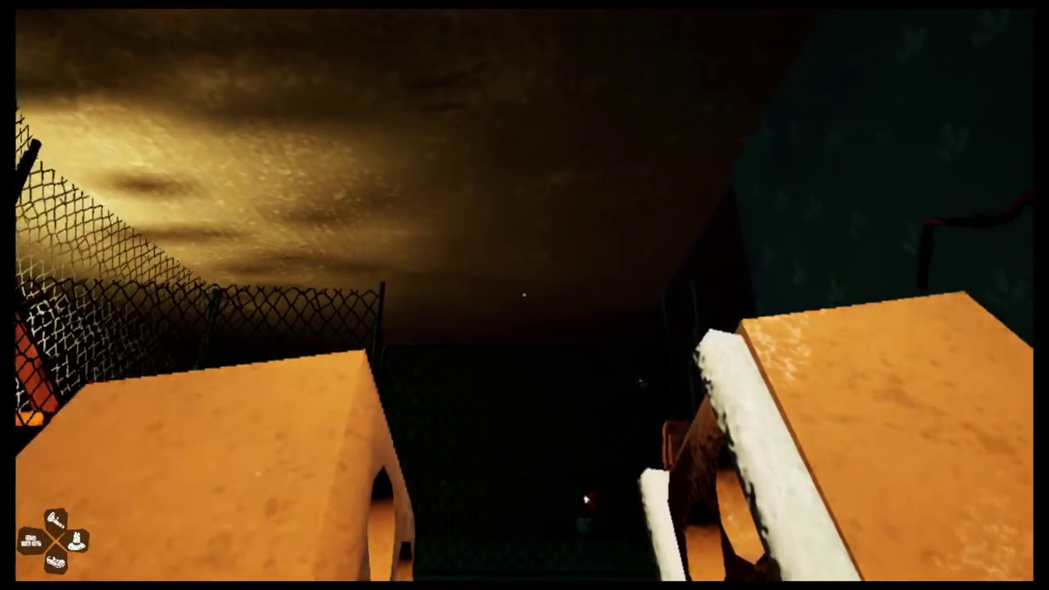
pyautogui.press('w')
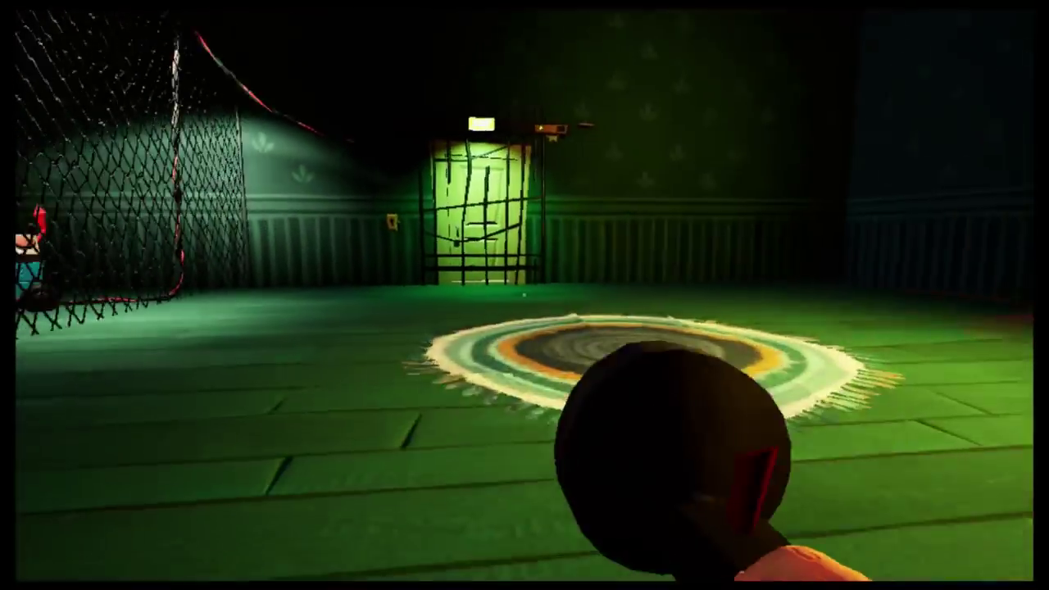
pyautogui.press('w')
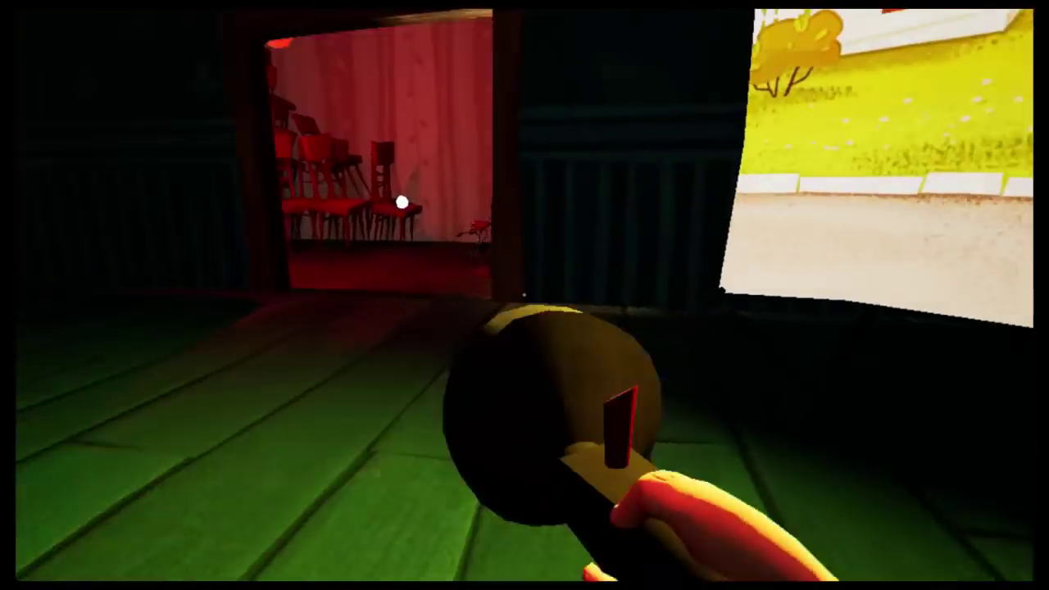
# Grab the glowing item from the red chairs and reach the chain-link fence above the bricks.
pyautogui.press('e')
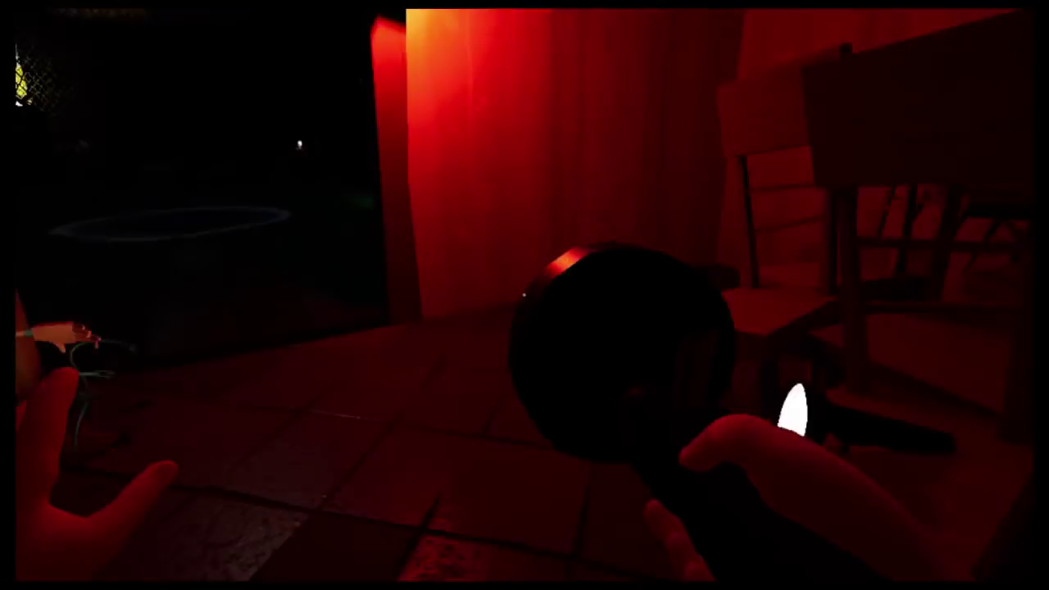
pyautogui.press('w')
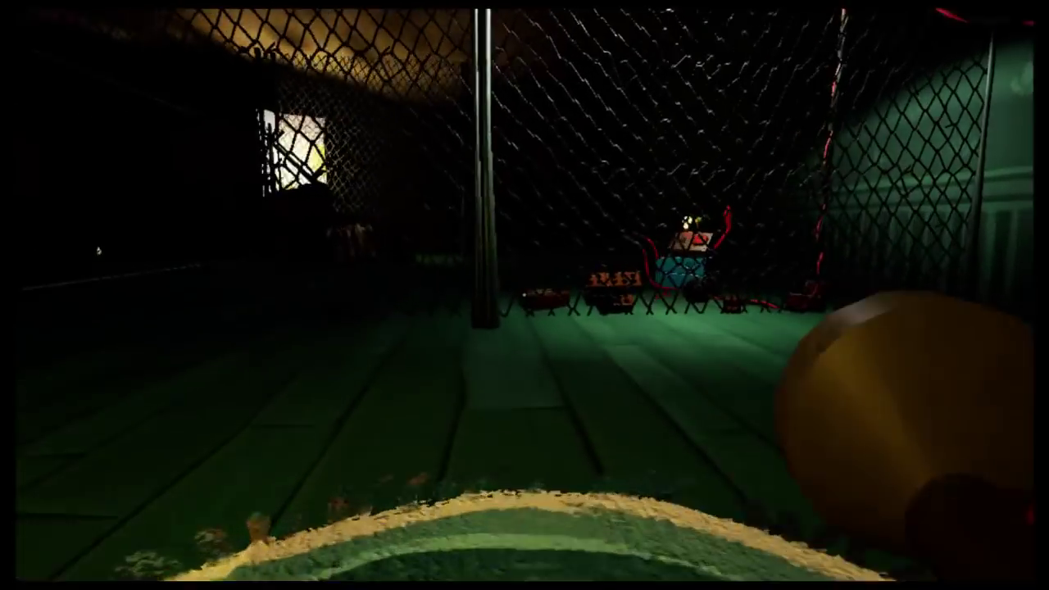
pyautogui.press('w')
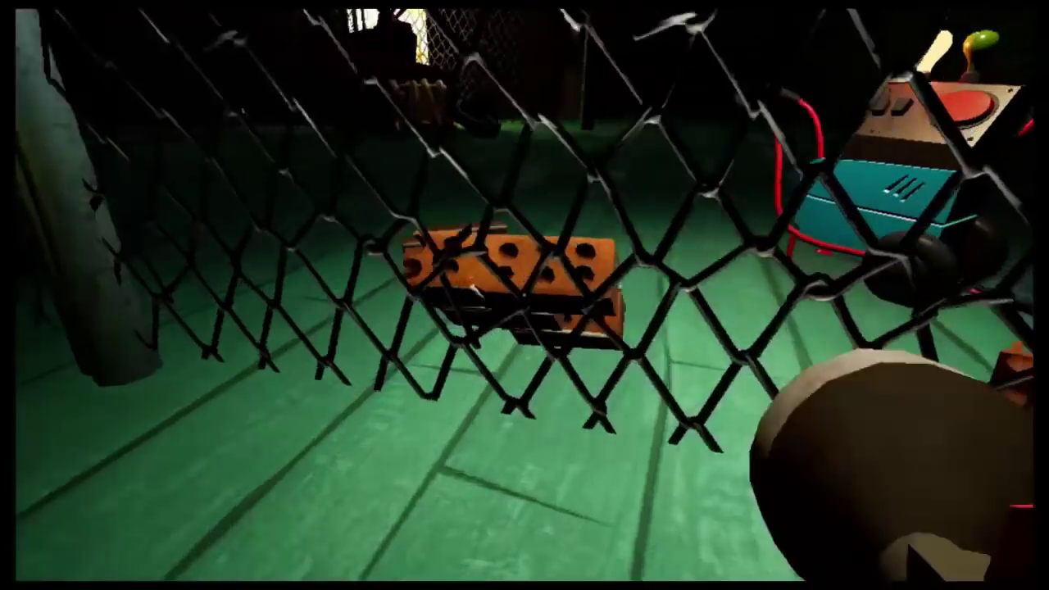
pyautogui.press('w')
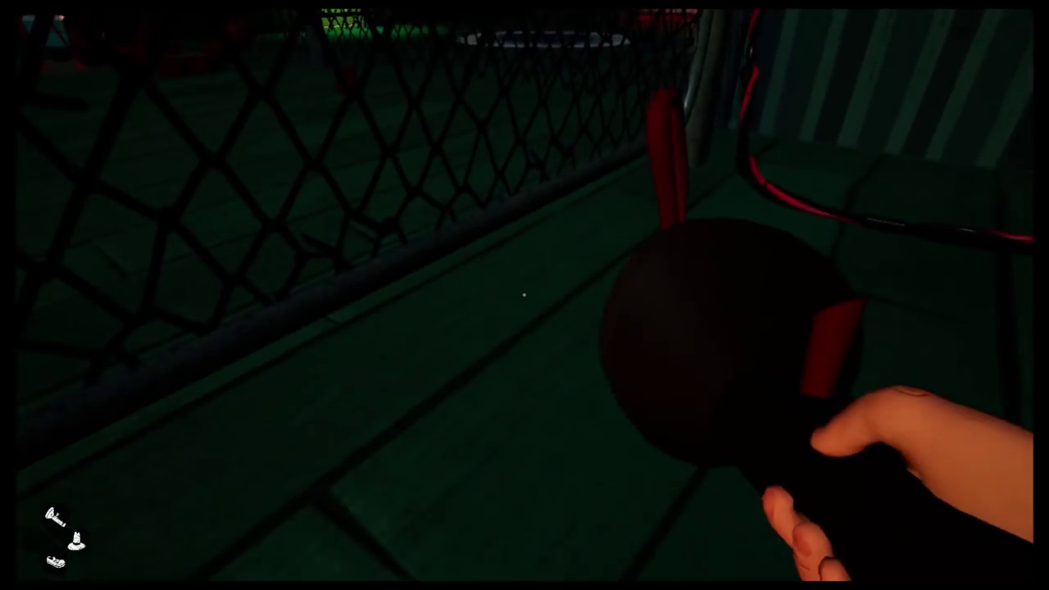
# Move along the fence to the red pole, toggling the flashlight on and off.
pyautogui.press('w')
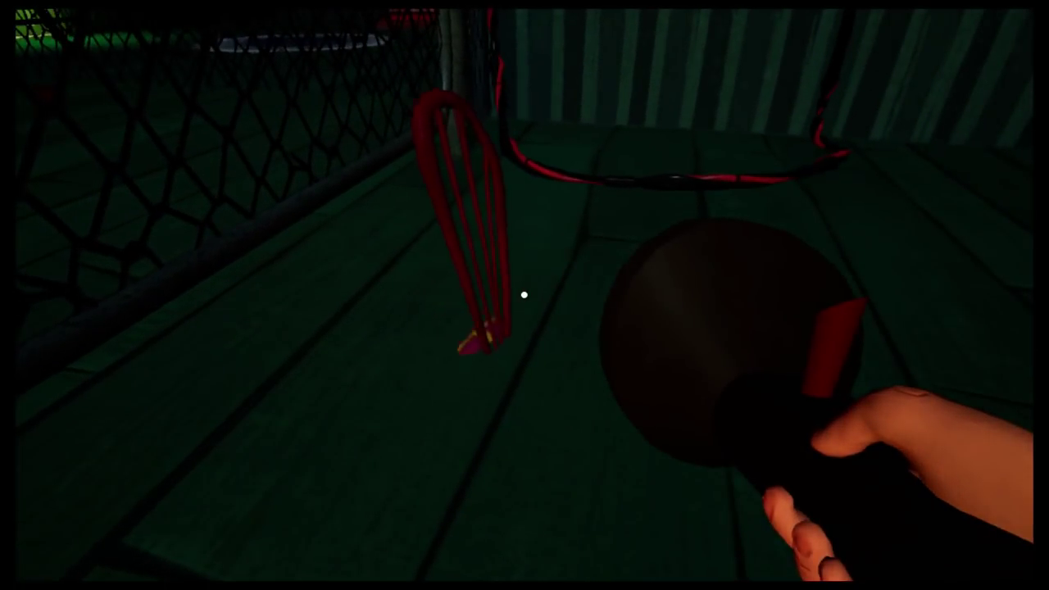
pyautogui.press('s')
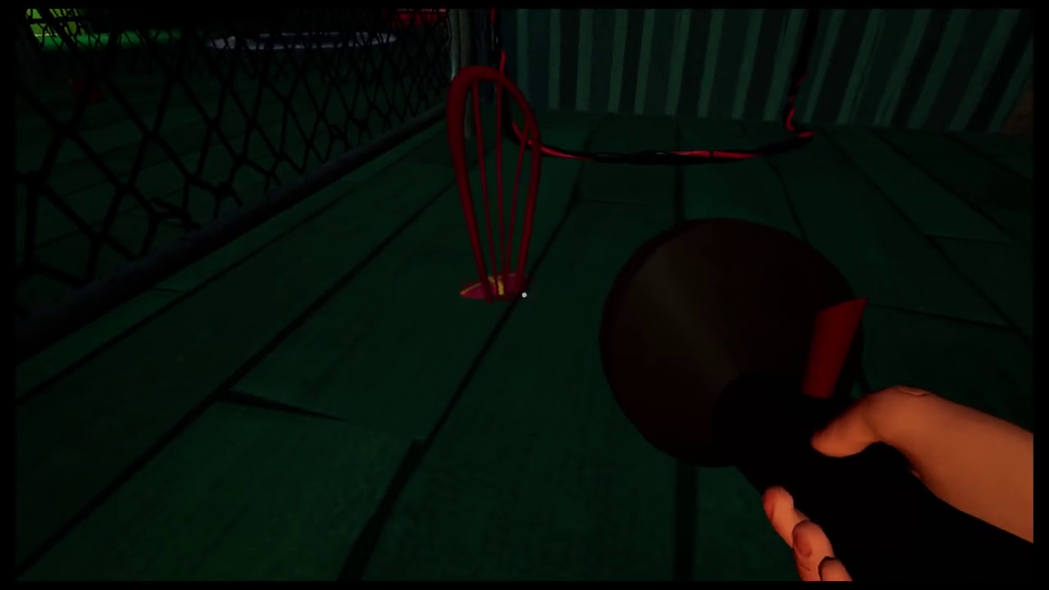
pyautogui.click(523, 293)
pyautogui.click(523, 293)
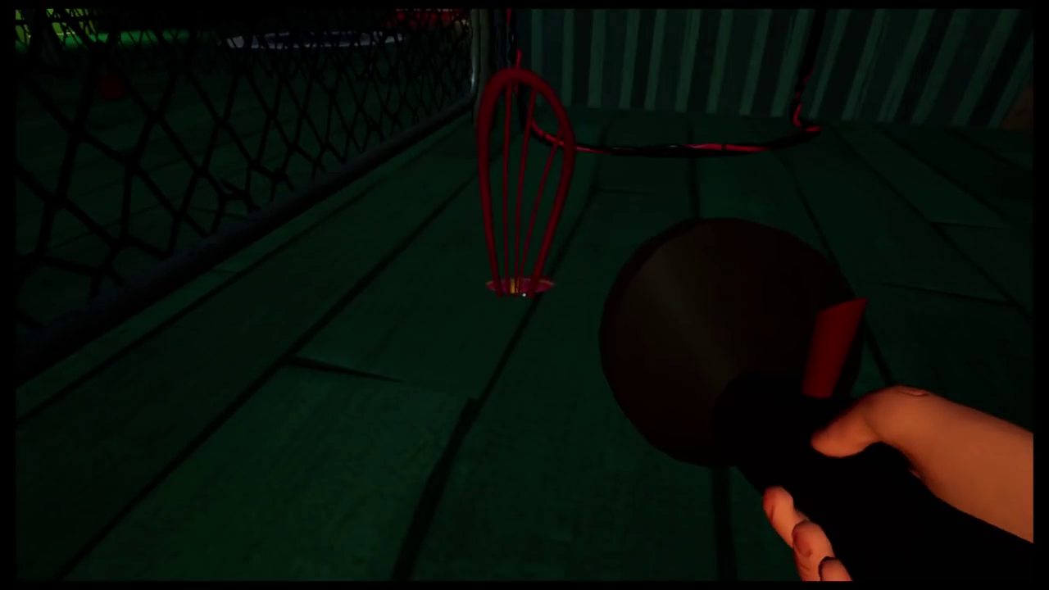
# Line up with the small ball under the whisk and pick it up.
pyautogui.press('a')
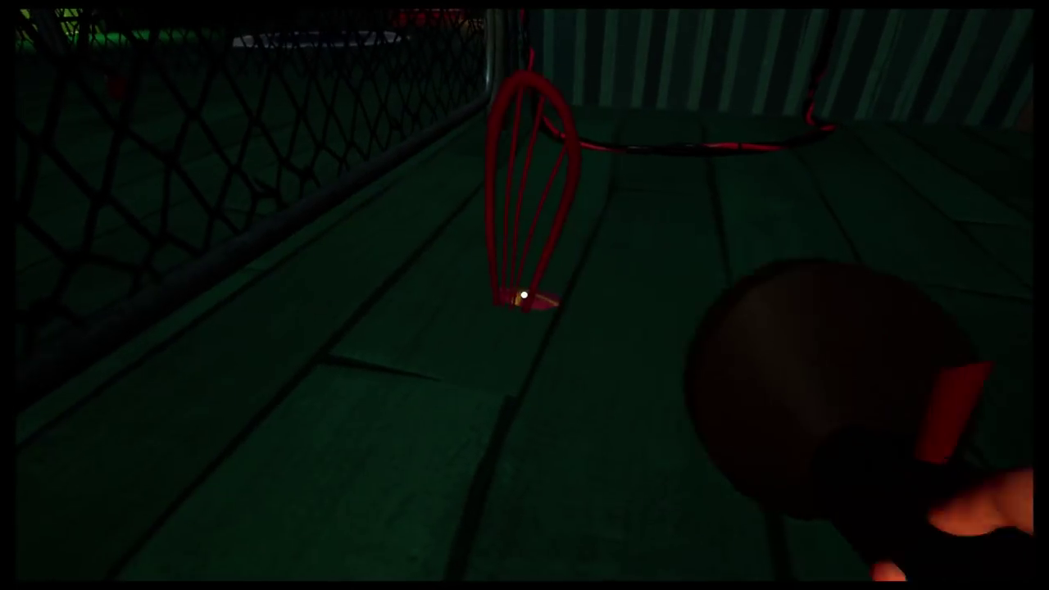
pyautogui.press('w')
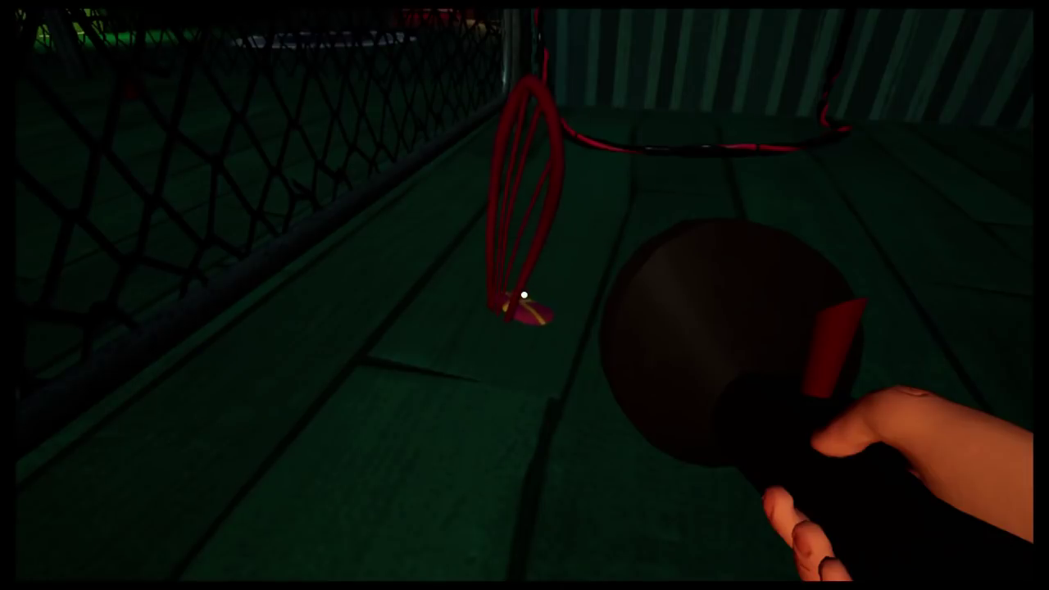
pyautogui.press('a')
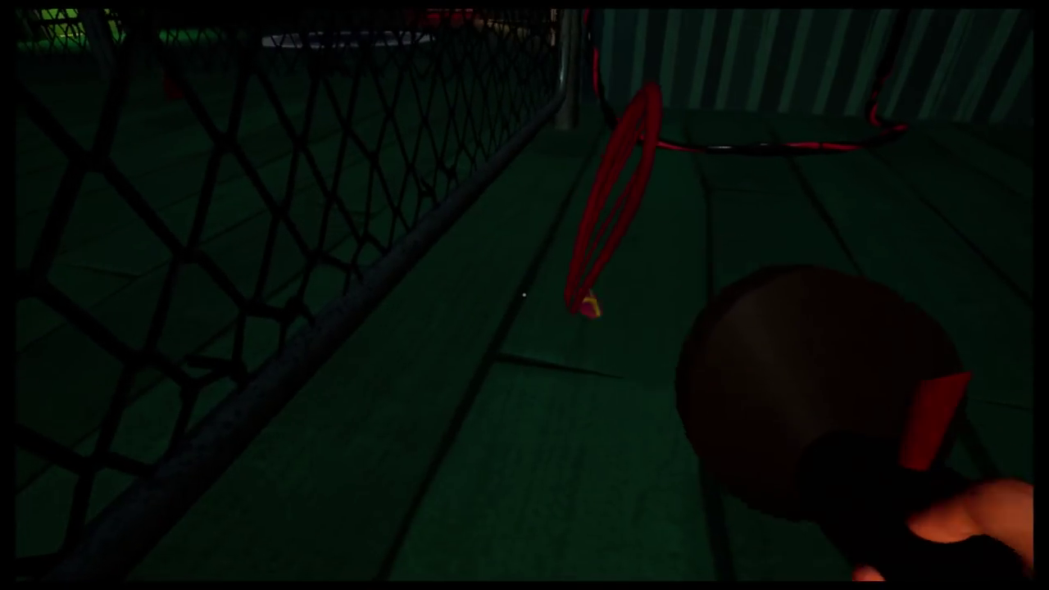
pyautogui.press('d')
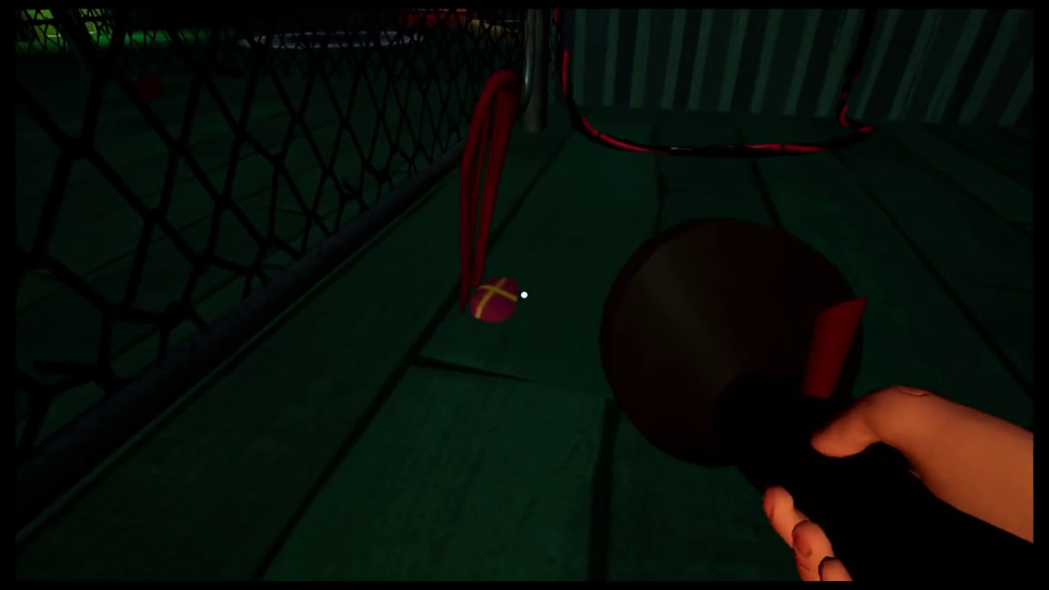
pyautogui.click(524, 295)
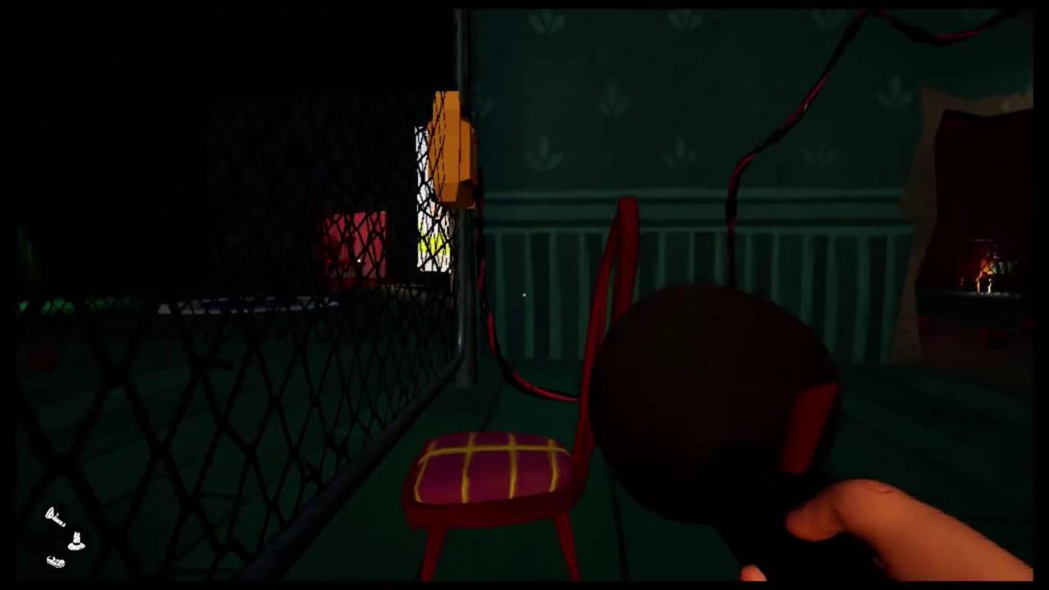
# Jump onto the chair, leap over the fence, and walk into the green room.
pyautogui.press('w')
pyautogui.press('space')
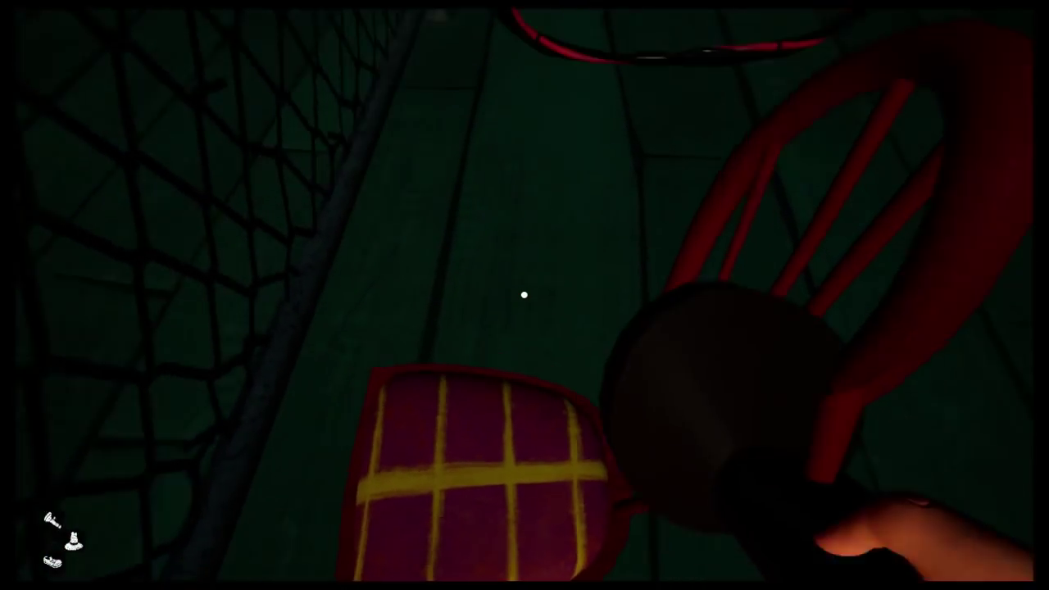
pyautogui.press('space')
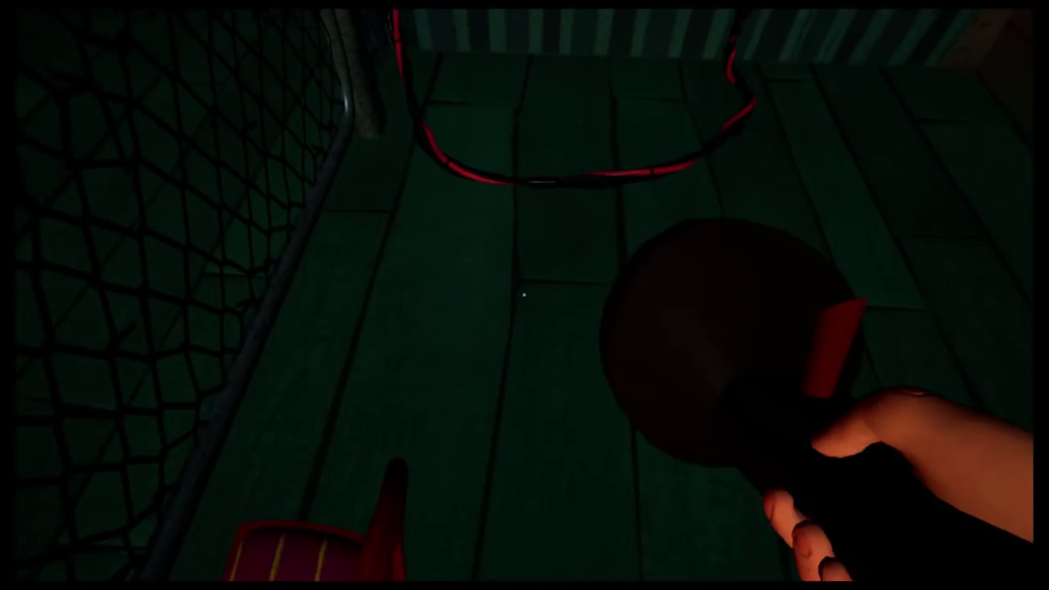
pyautogui.press('space')
pyautogui.press('w')
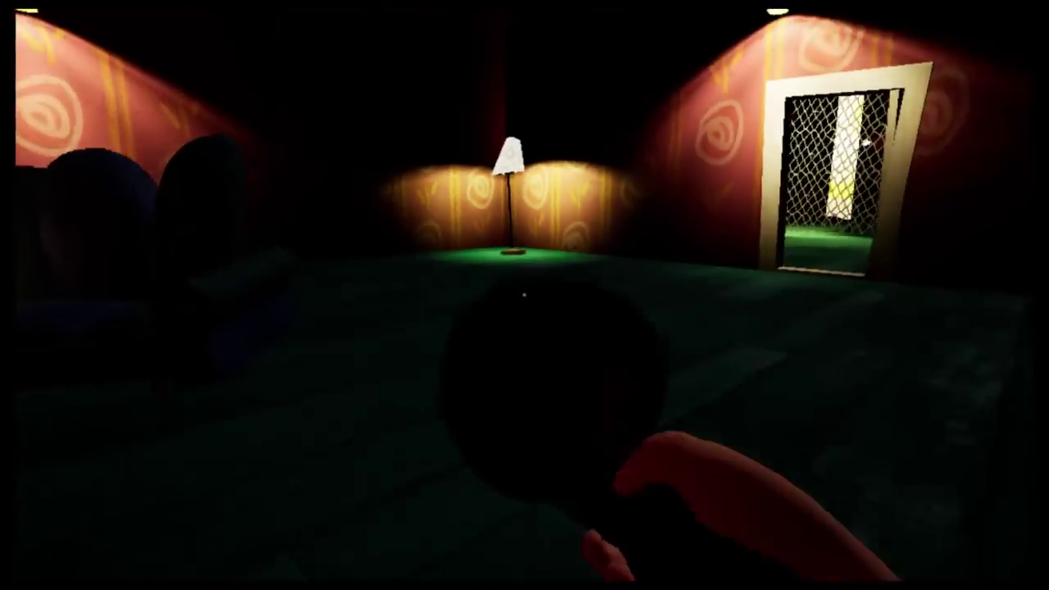
# Walk past the armchair, through two open doors and the red room to the horn stands.
pyautogui.press('w')
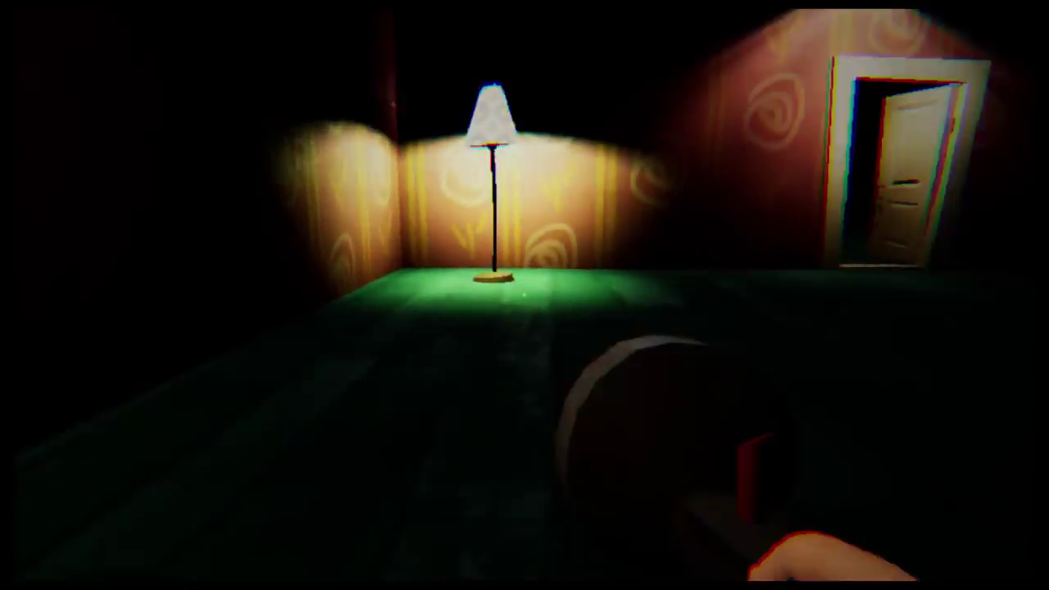
pyautogui.press('w')
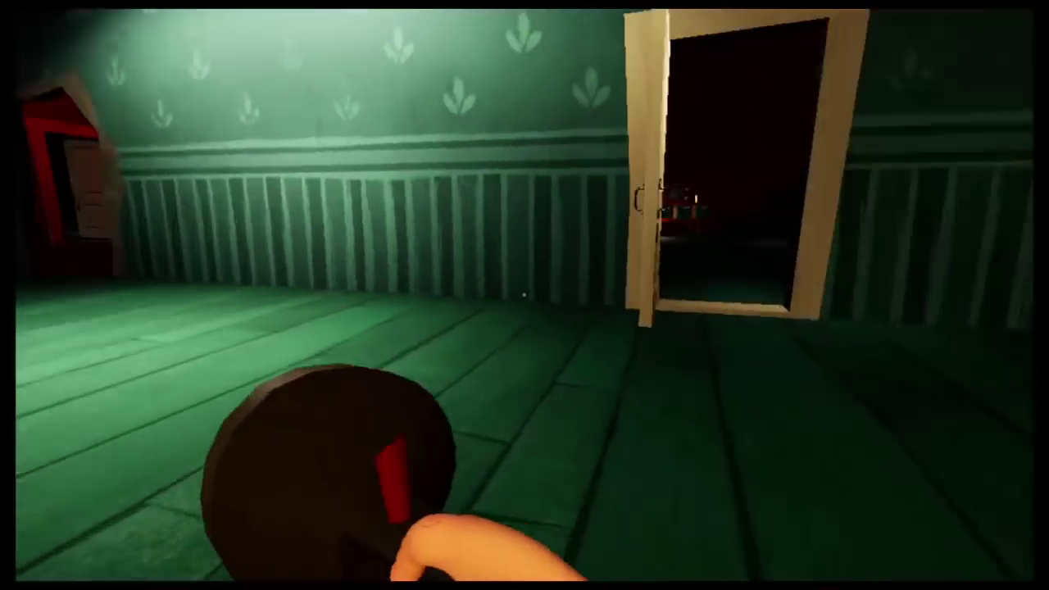
pyautogui.press('w')
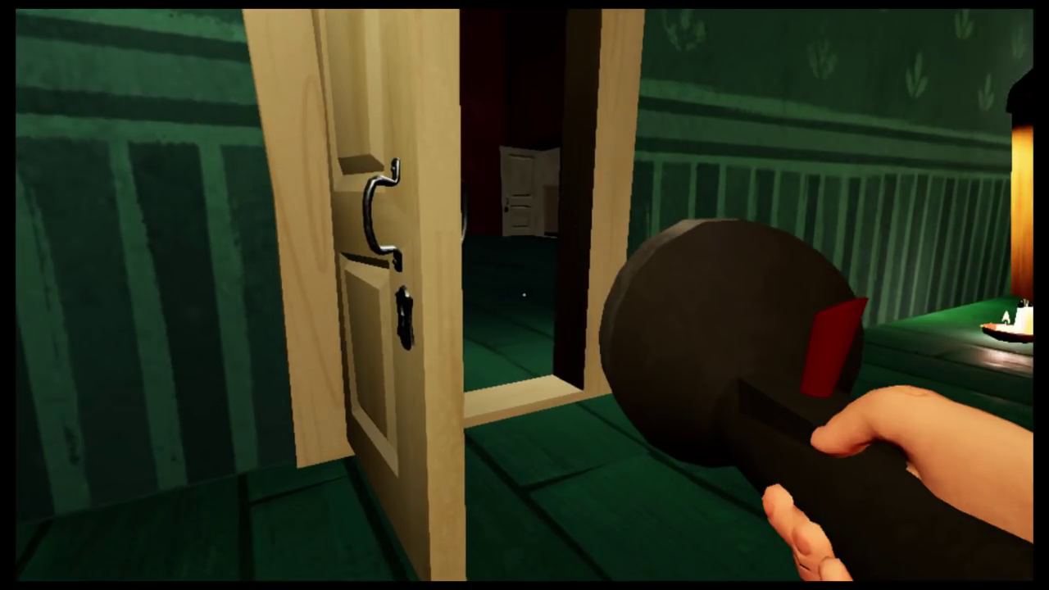
pyautogui.press('w')
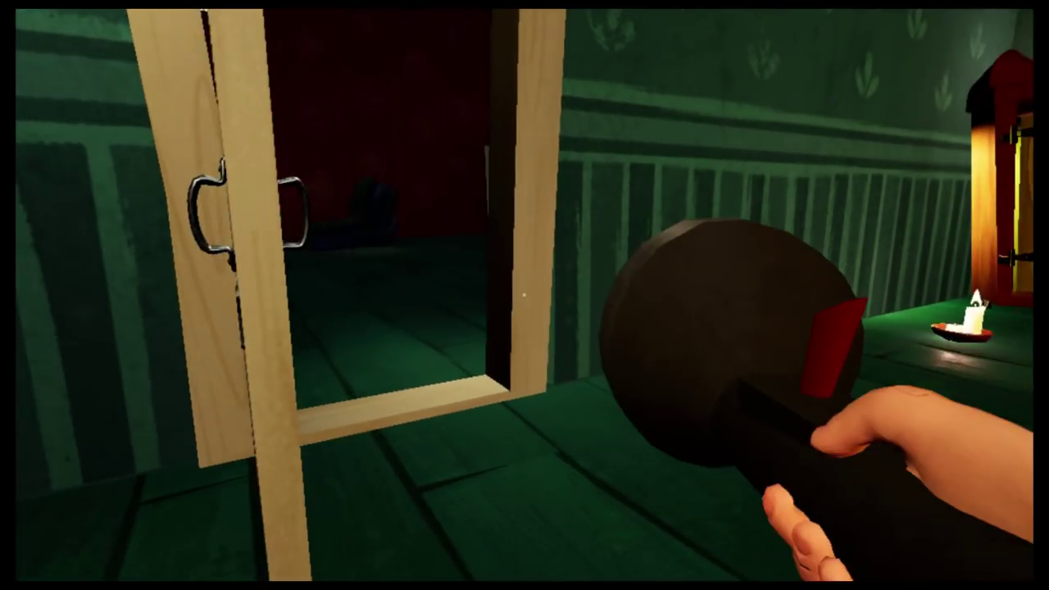
pyautogui.press('w')
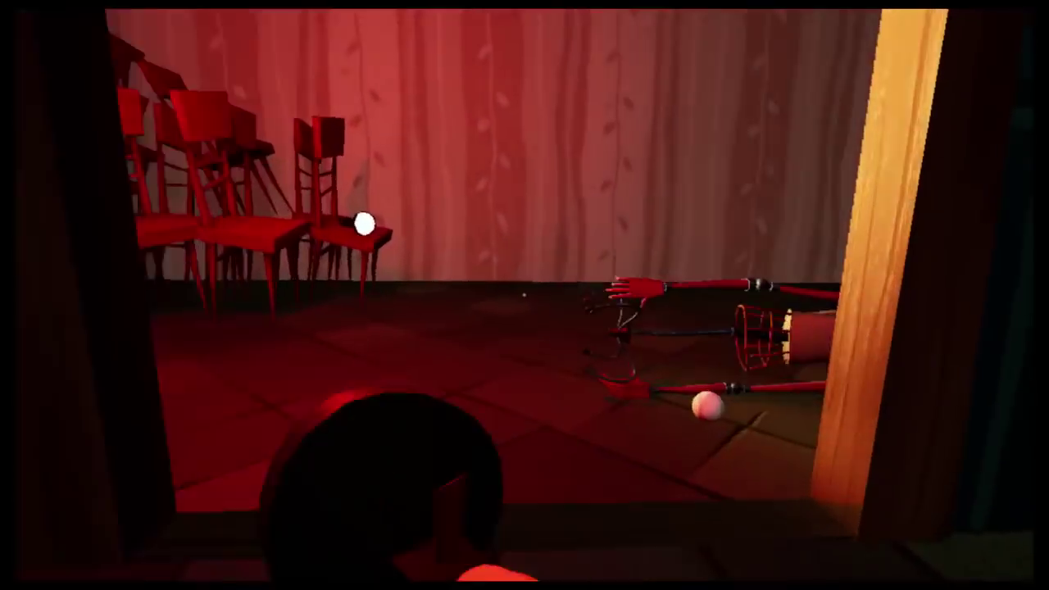
pyautogui.press('w')
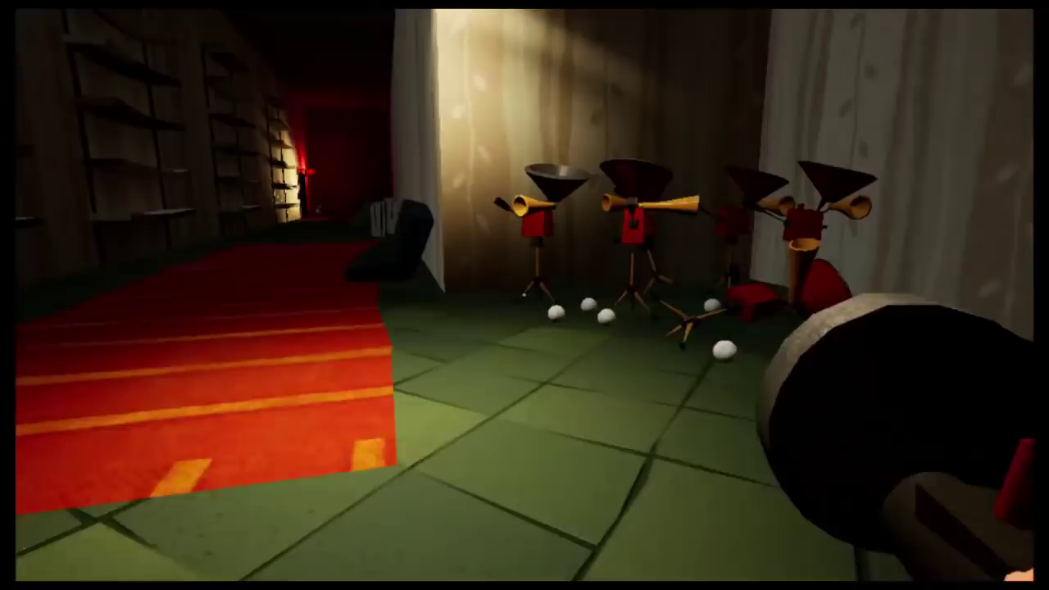
pyautogui.press('w')
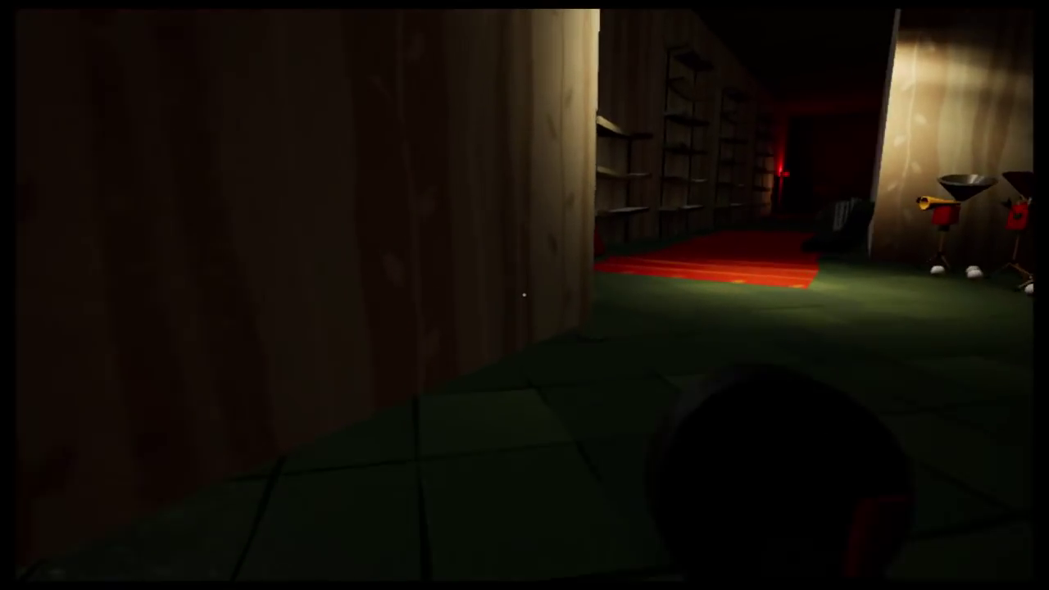
# Raise the held flashlight, facing the white door and red wardrobe.
pyautogui.click(524, 294)
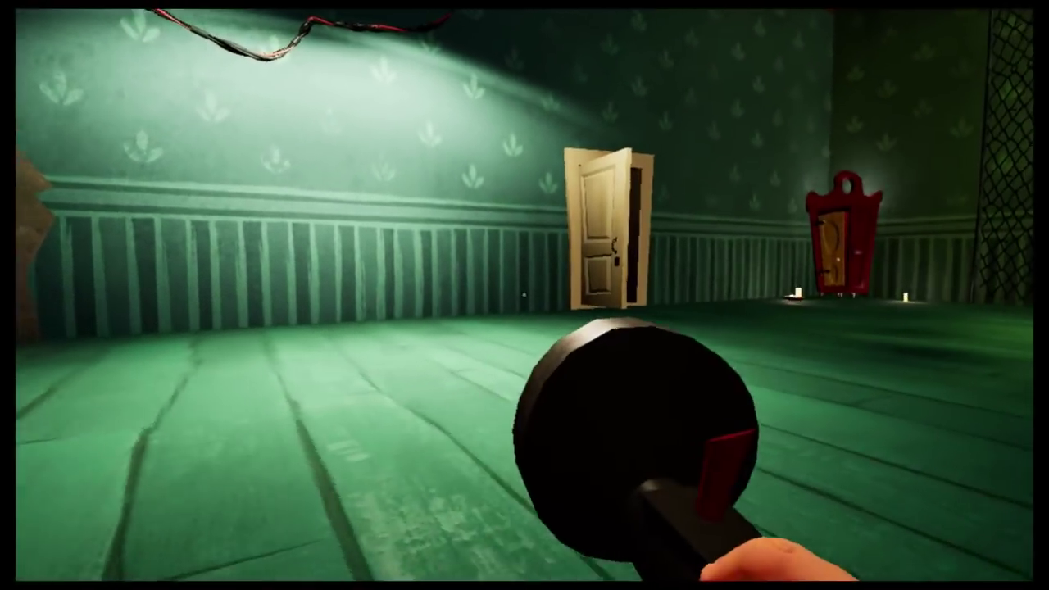
# Approach the keyholed door in the dark red room, open it, and walk through toward the stairs.
pyautogui.press('w')
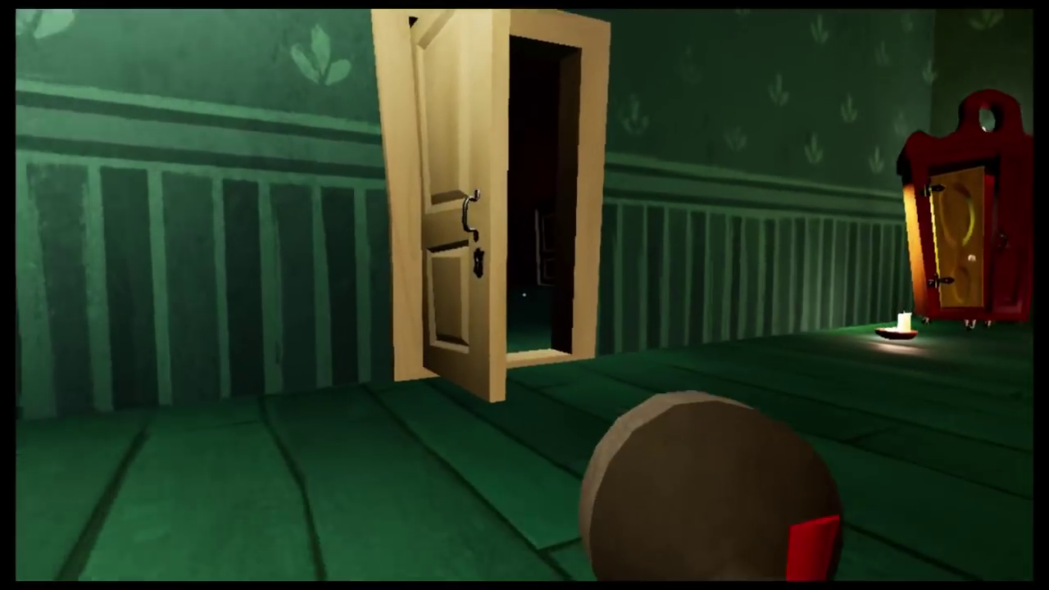
pyautogui.press('w')
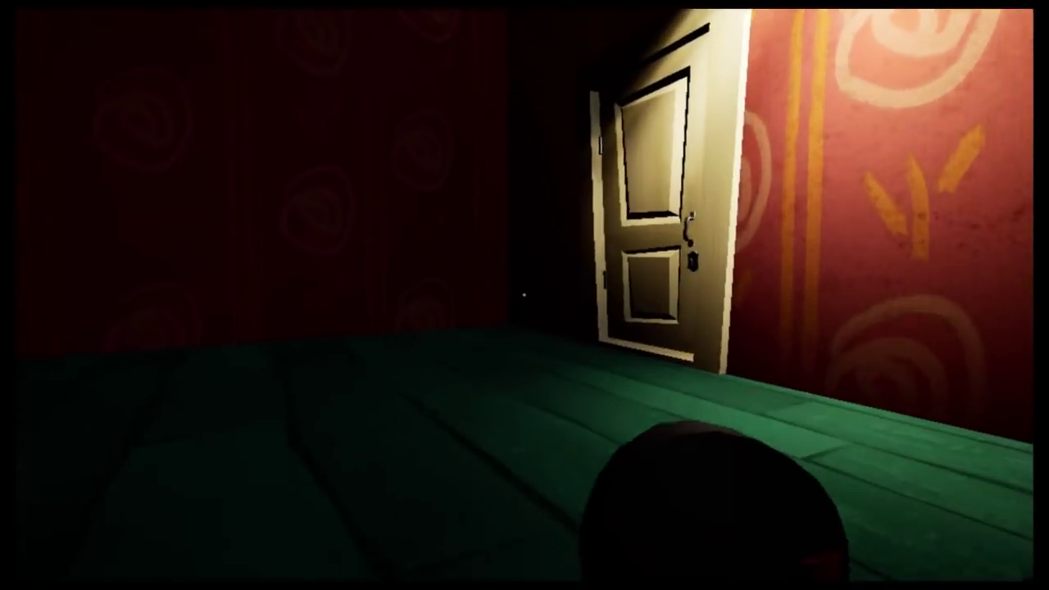
pyautogui.press('w')
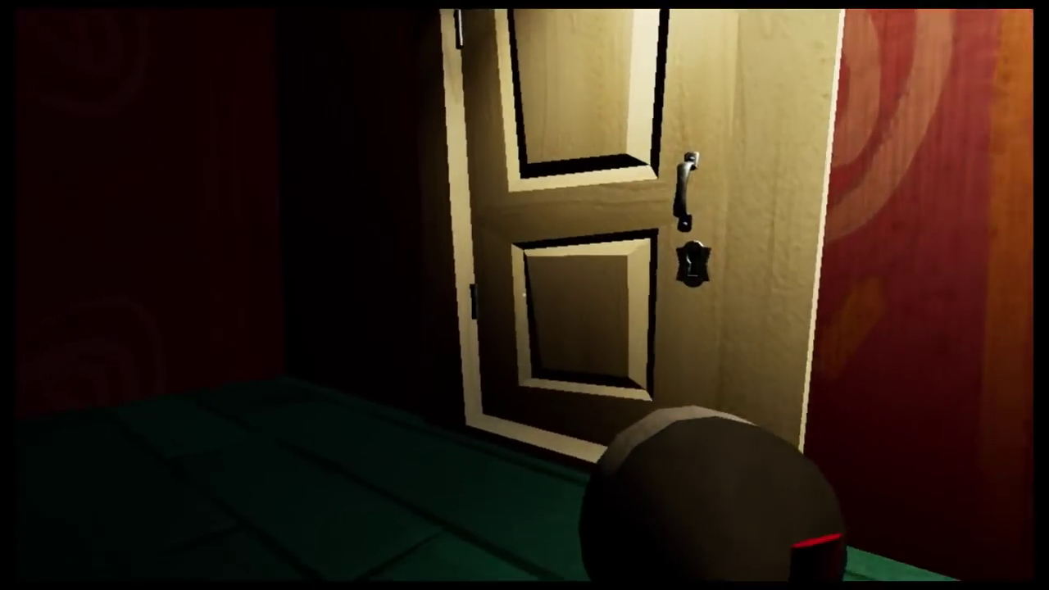
pyautogui.press('w')
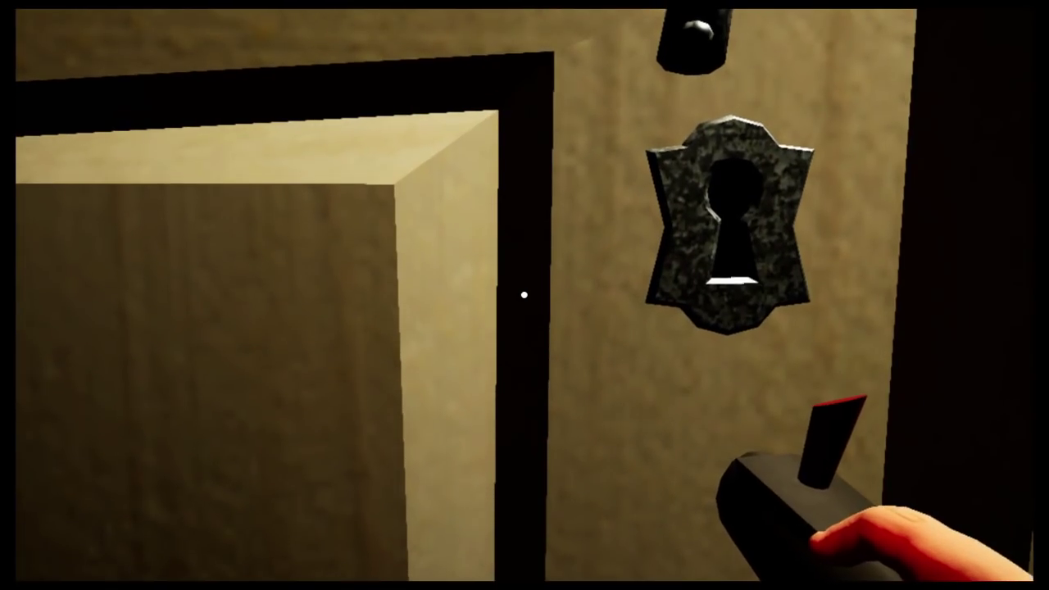
pyautogui.press('s')
pyautogui.click(524, 294)
pyautogui.press('w')
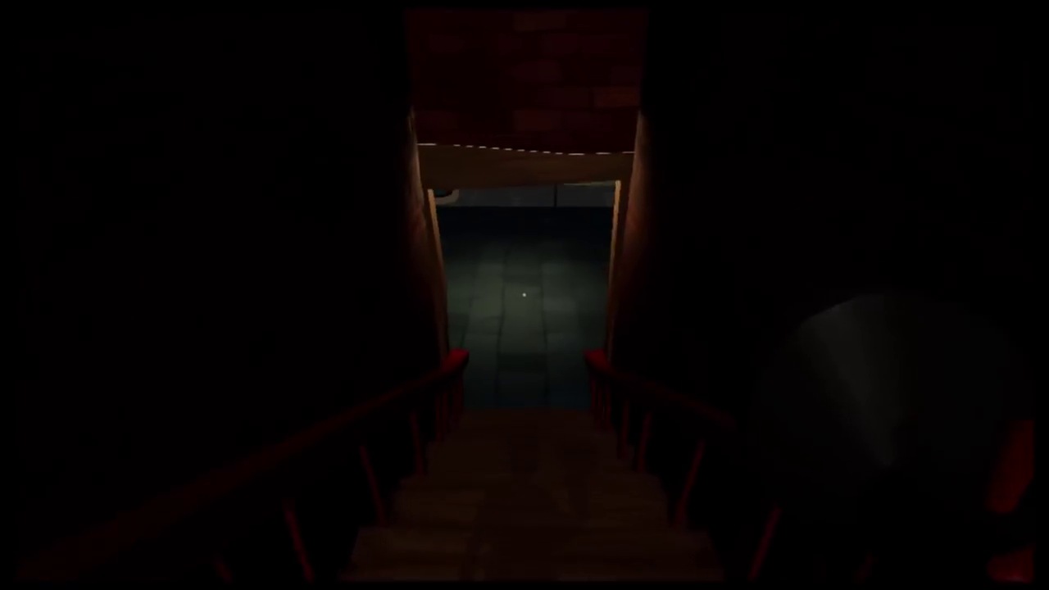
# Descend into the basement, open a washing machine, and cross the tiled room to the green-carpeted doorway.
pyautogui.press('w')
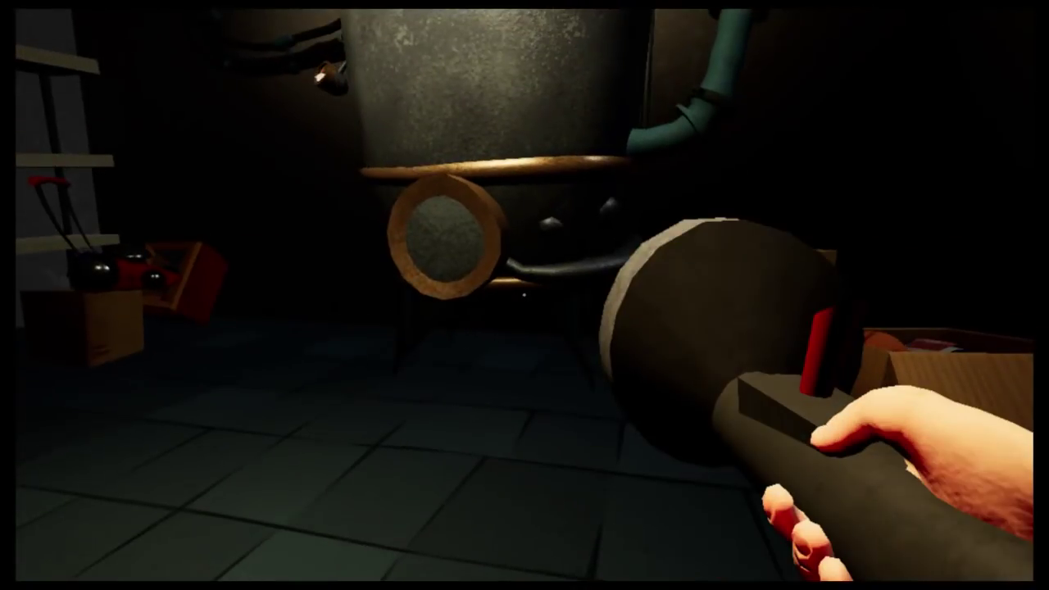
pyautogui.press('w')
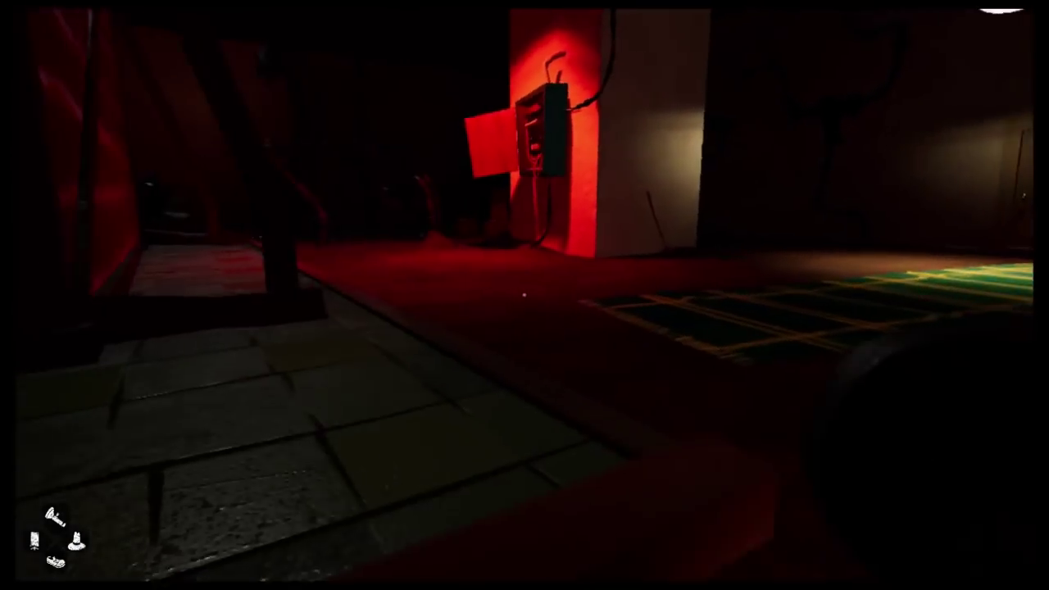
pyautogui.press('w')
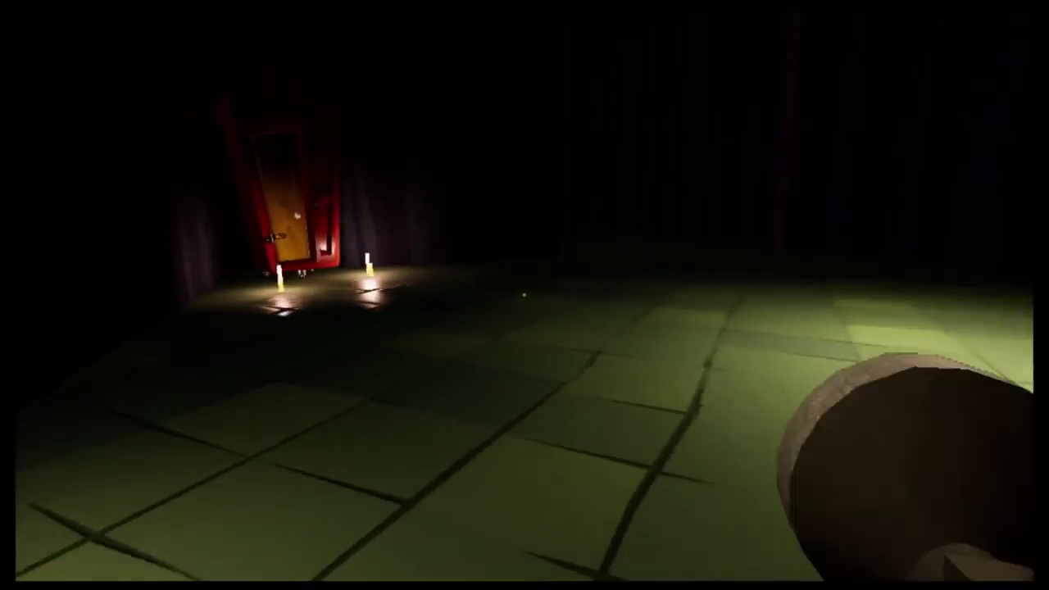
pyautogui.press('w')
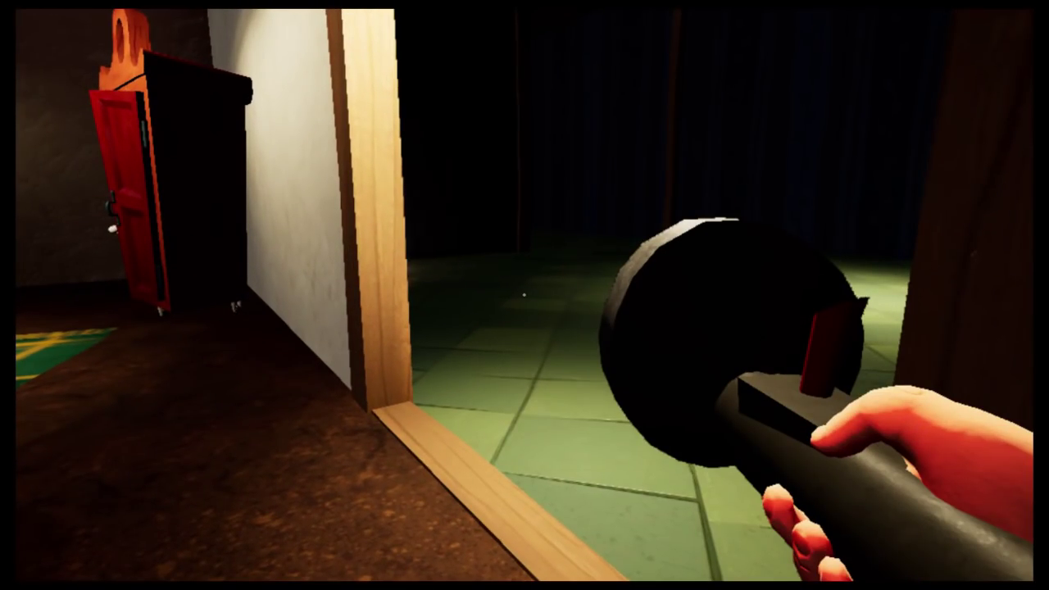
pyautogui.press('w')
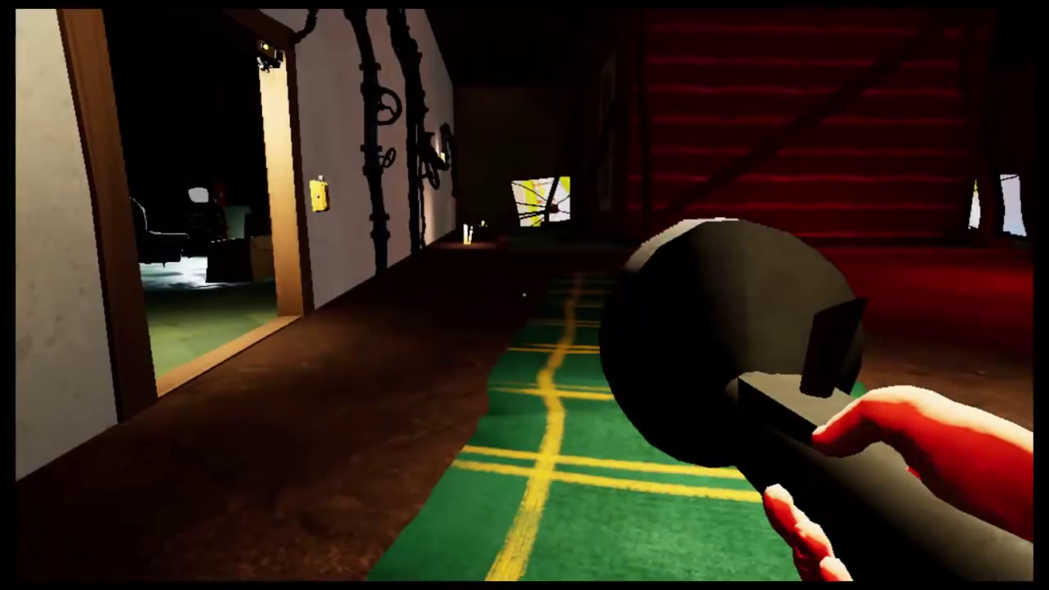
# Cross the dark tiled room into the green-carpeted red room, swinging the held wrench.
pyautogui.press('w')
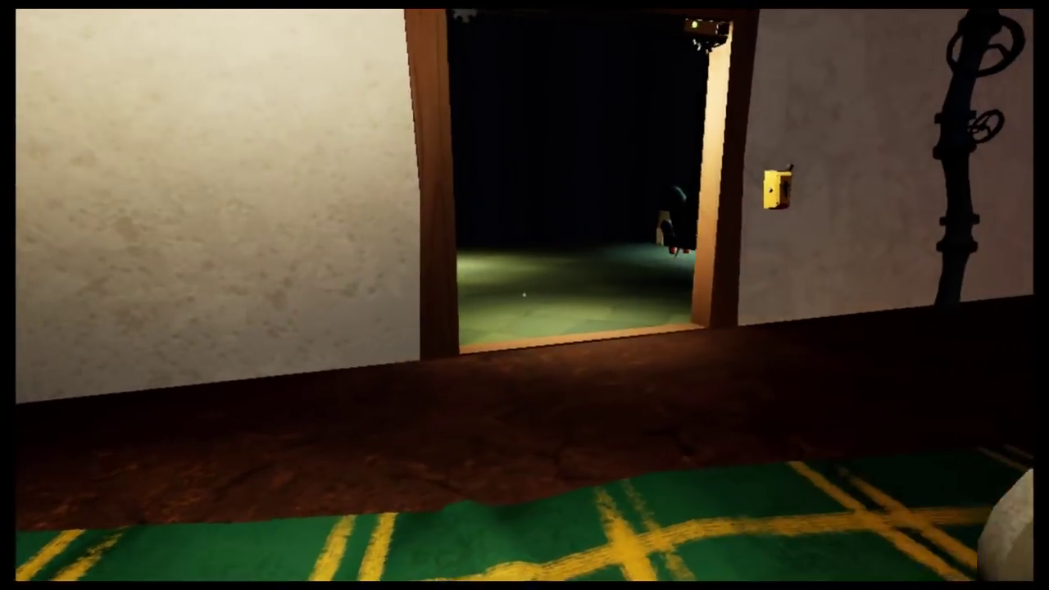
pyautogui.press('w')
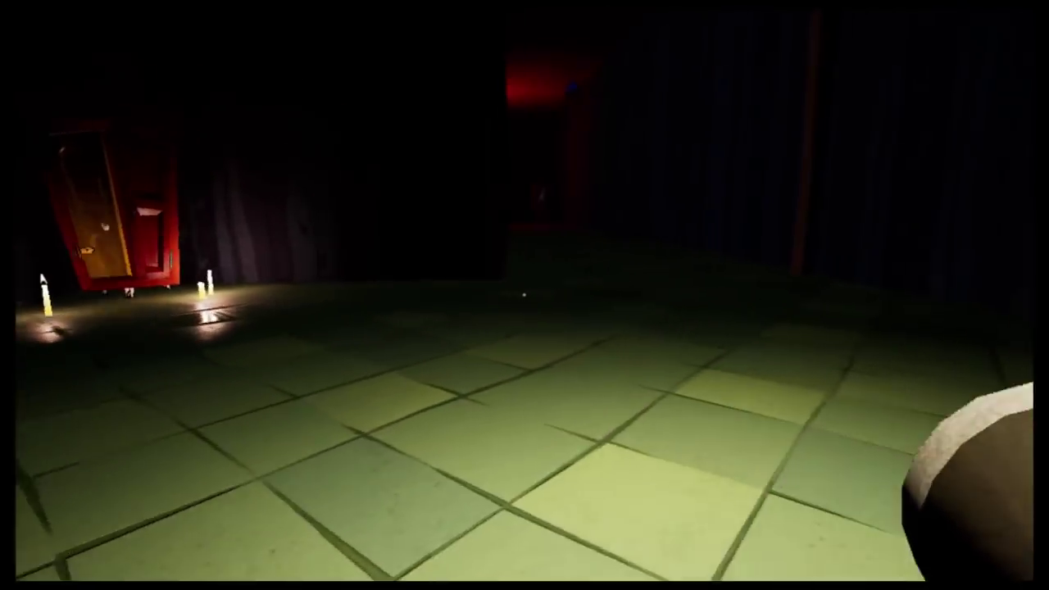
pyautogui.click(525, 295)
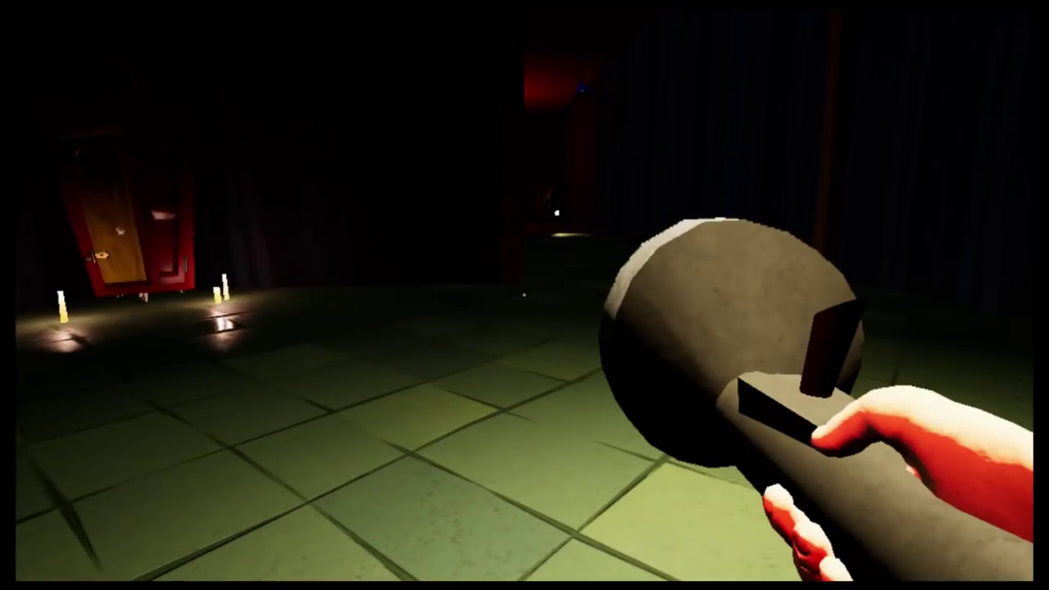
pyautogui.press('w')
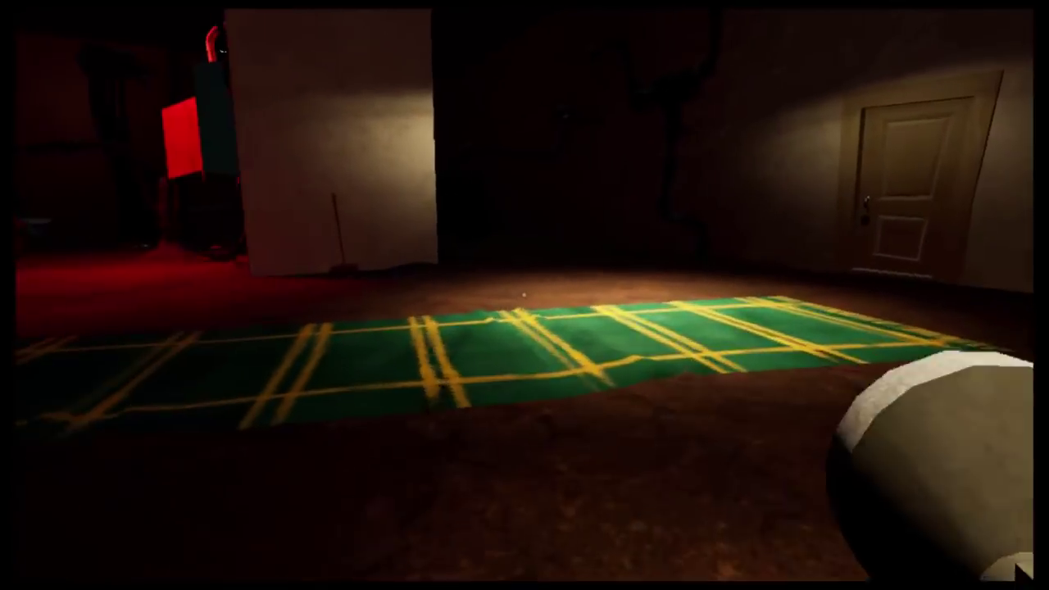
# Open the wooden doors through the pipe room into the red-lit room and beyond.
pyautogui.press('w')
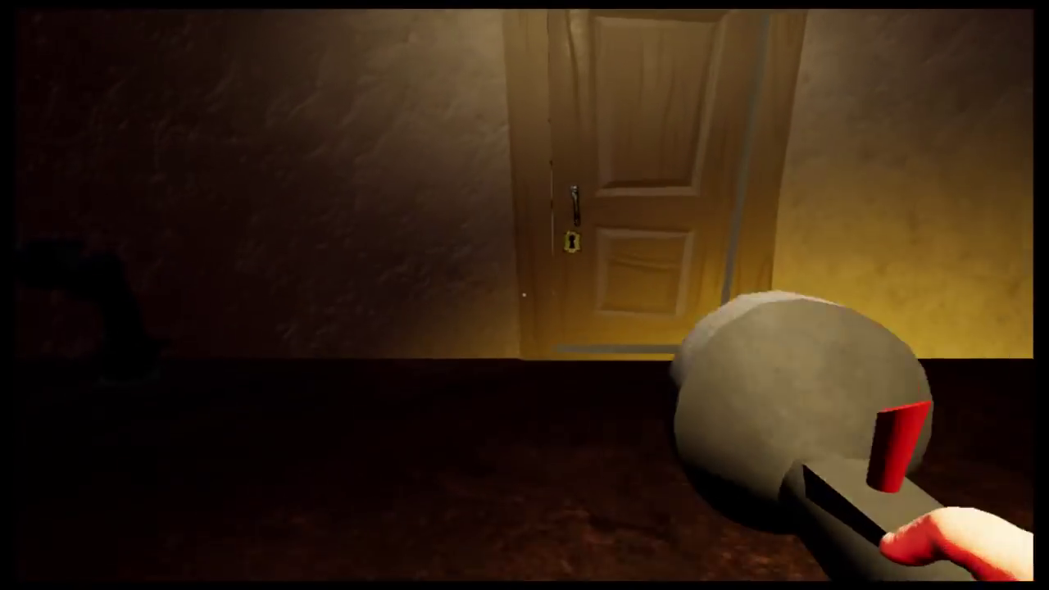
pyautogui.press('w')
pyautogui.click(524, 294)
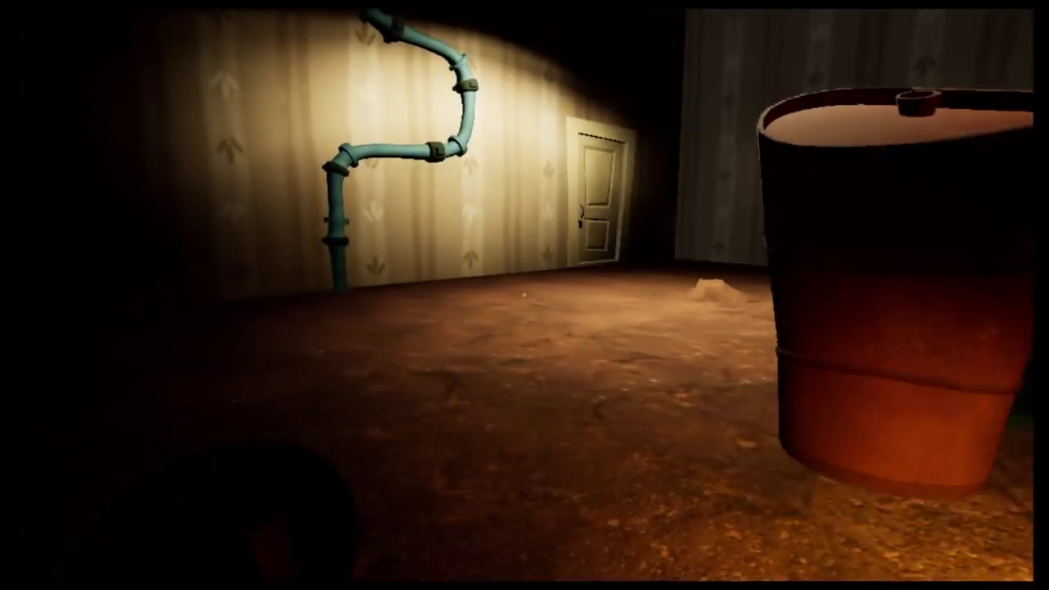
pyautogui.press('w')
pyautogui.click(523, 294)
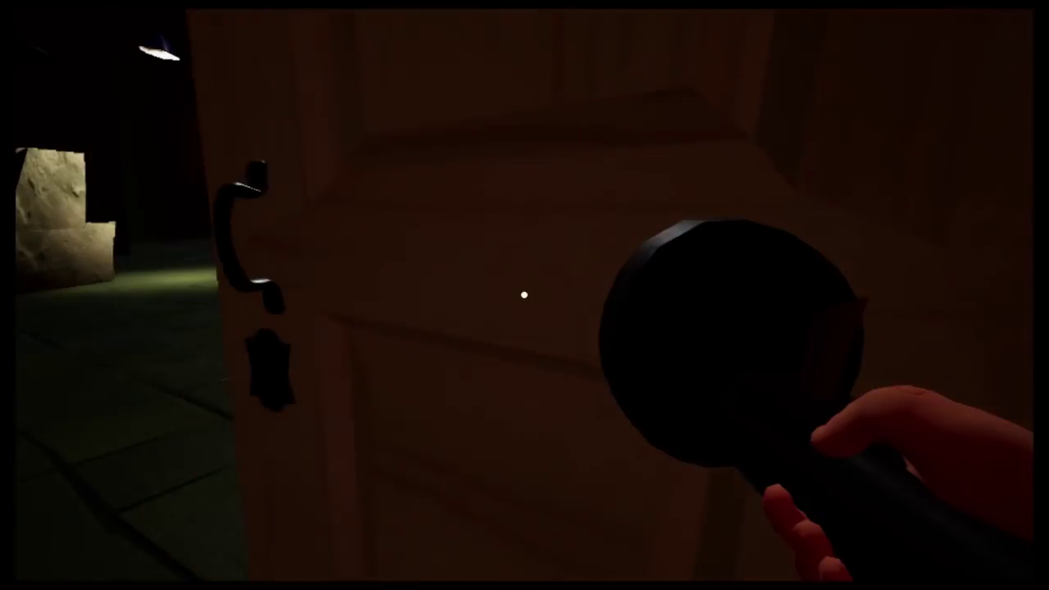
pyautogui.press('w')
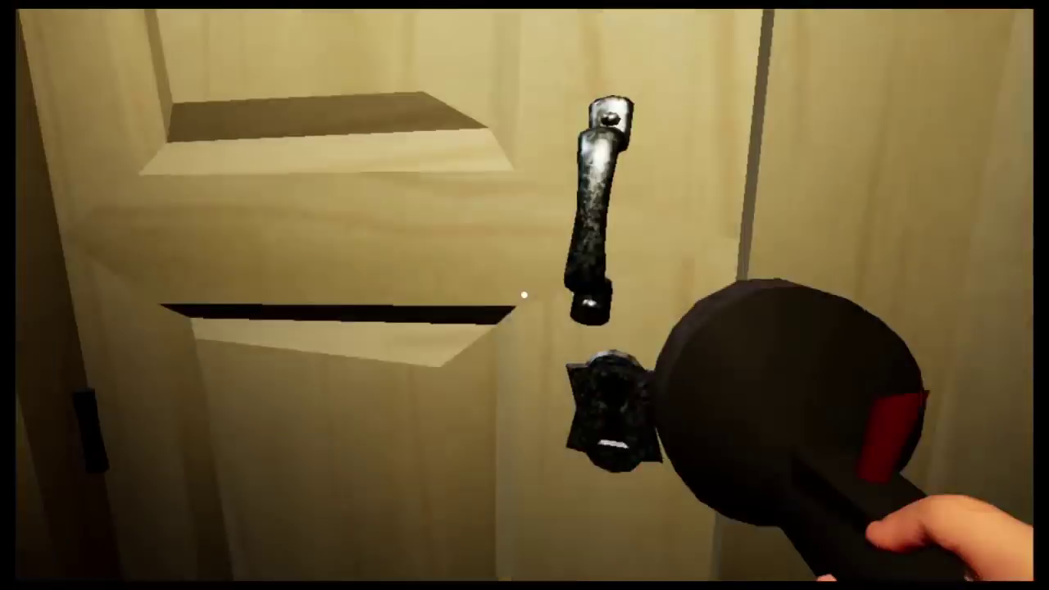
pyautogui.click(524, 295)
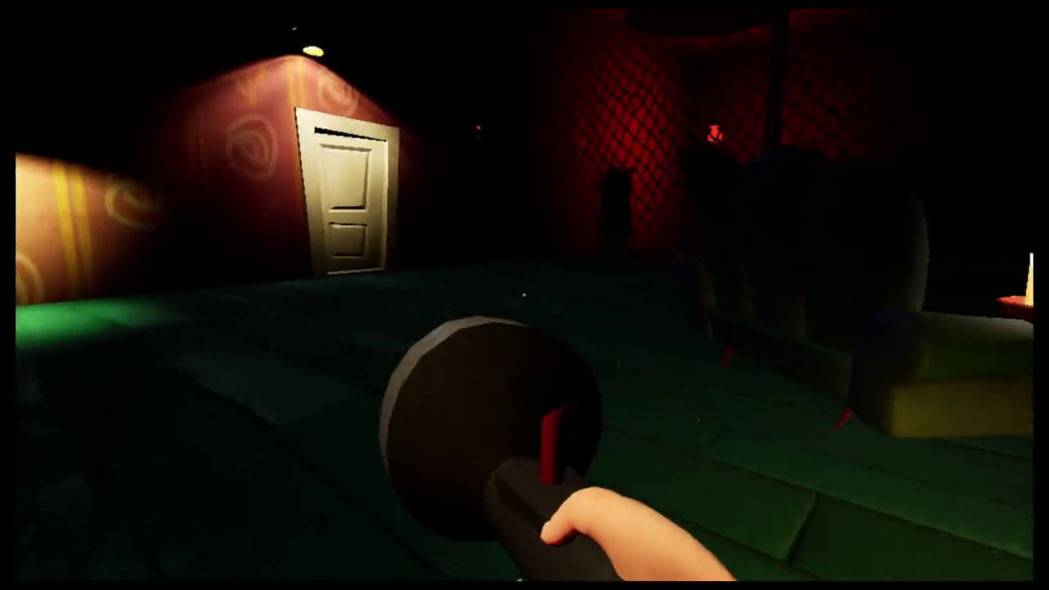
# Enter the red-walled room onto the green floor, drop the bucket, and continue down the hallway.
pyautogui.press('w')
pyautogui.click(525, 295)
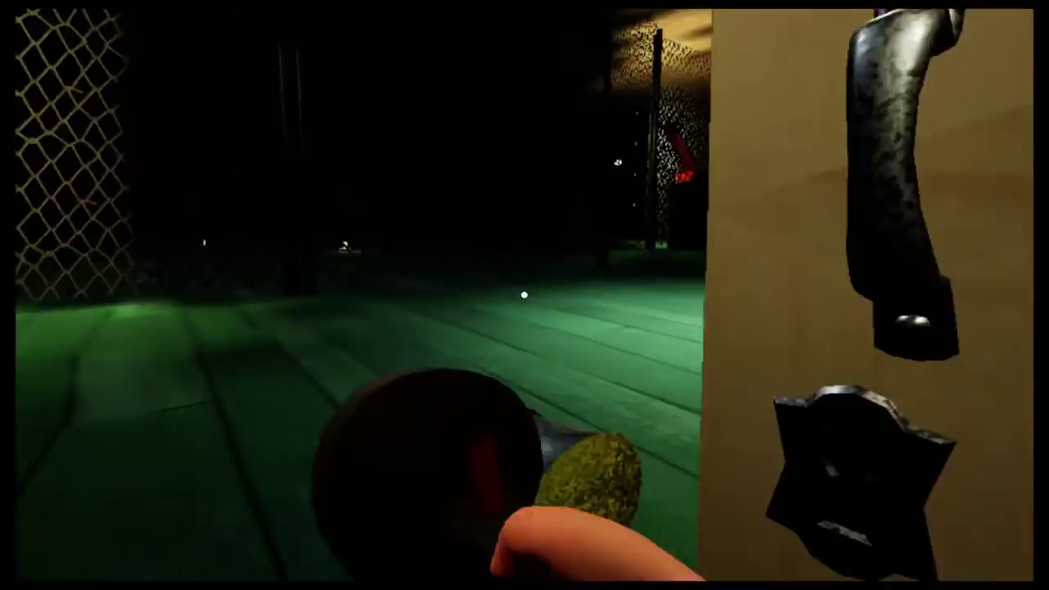
pyautogui.rightClick(524, 295)
pyautogui.press('w')
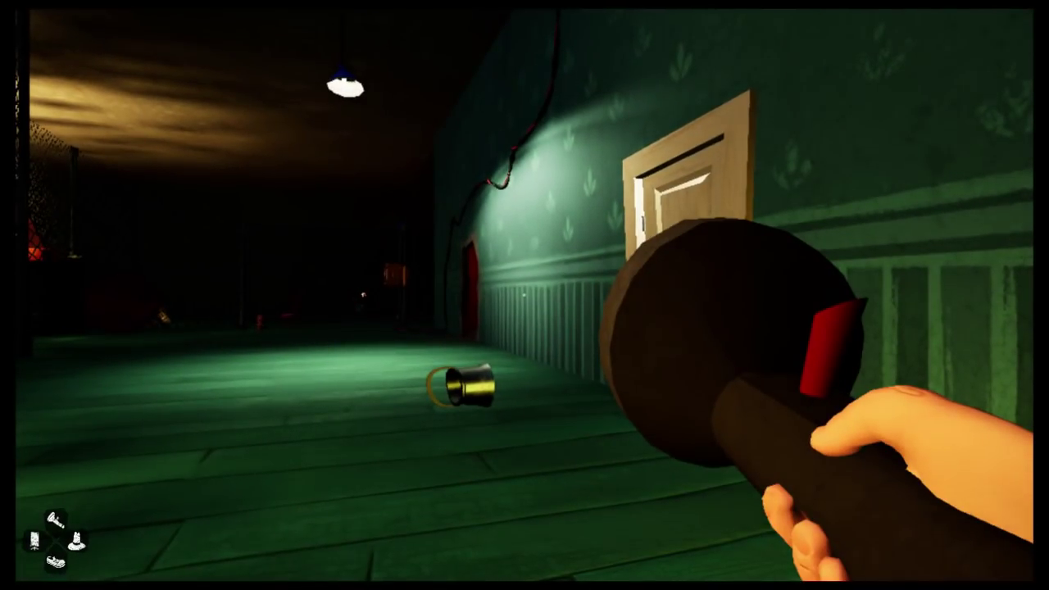
pyautogui.scroll(-1, 524, 295)
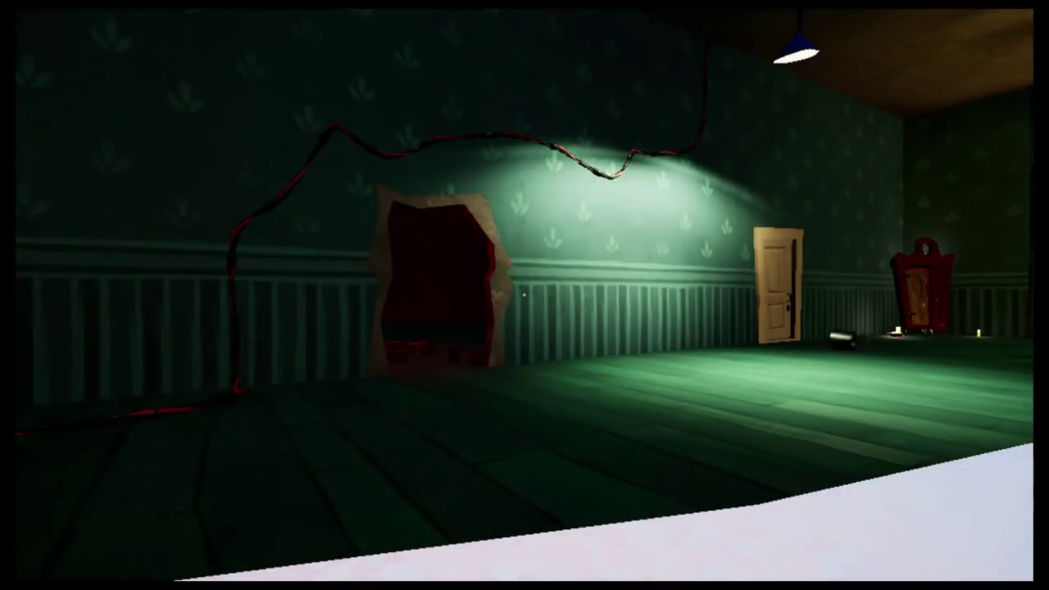
# Throw the white painting near the wall hole, pick it back up, and walk to the red stool.
pyautogui.press('w')
pyautogui.rightClick(525, 295)
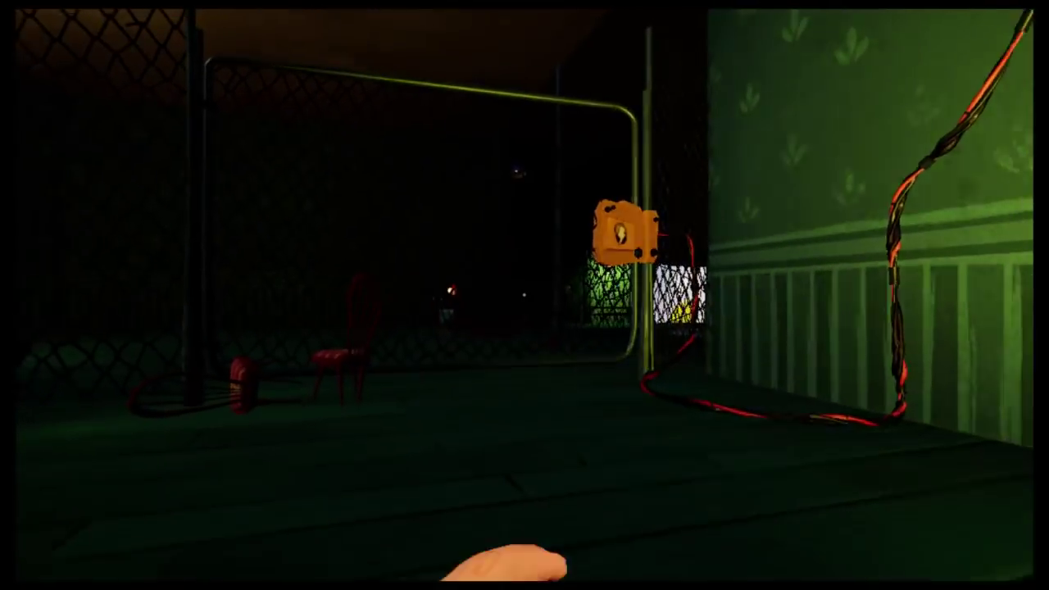
pyautogui.scroll(-1, 524, 295)
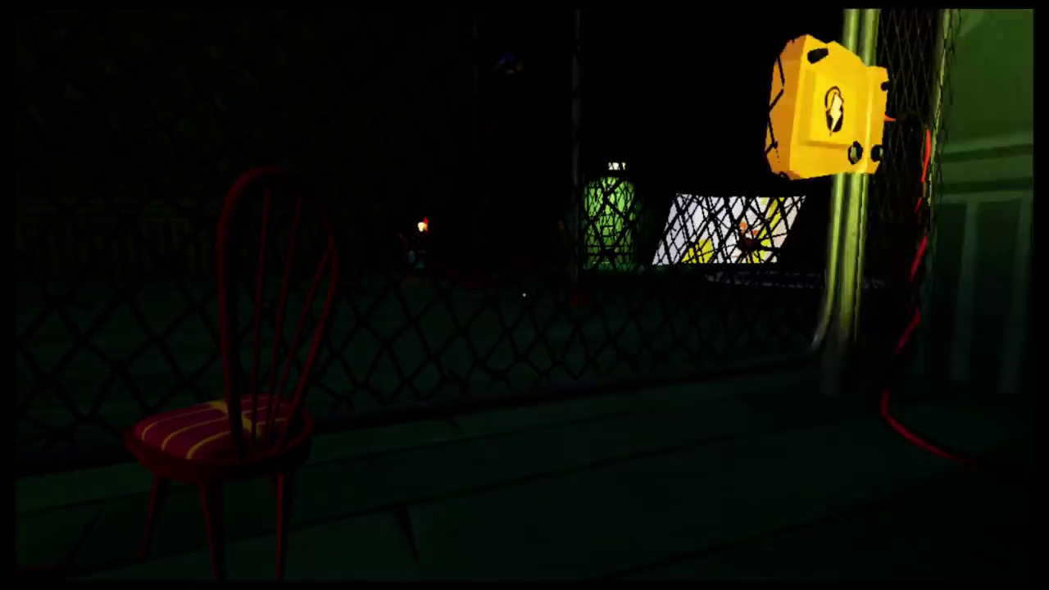
pyautogui.click(524, 295)
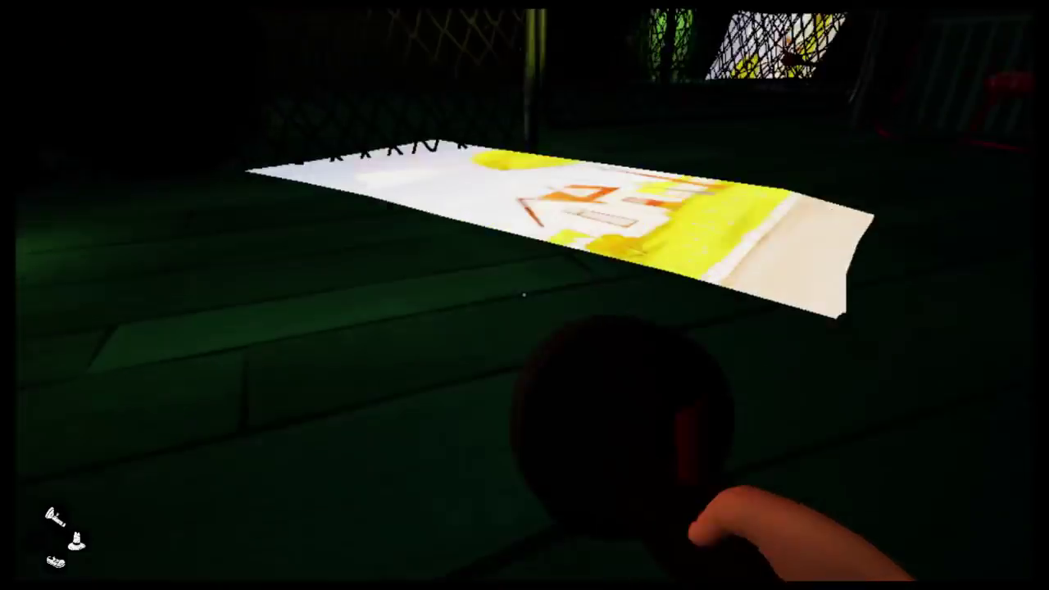
pyautogui.press('w')
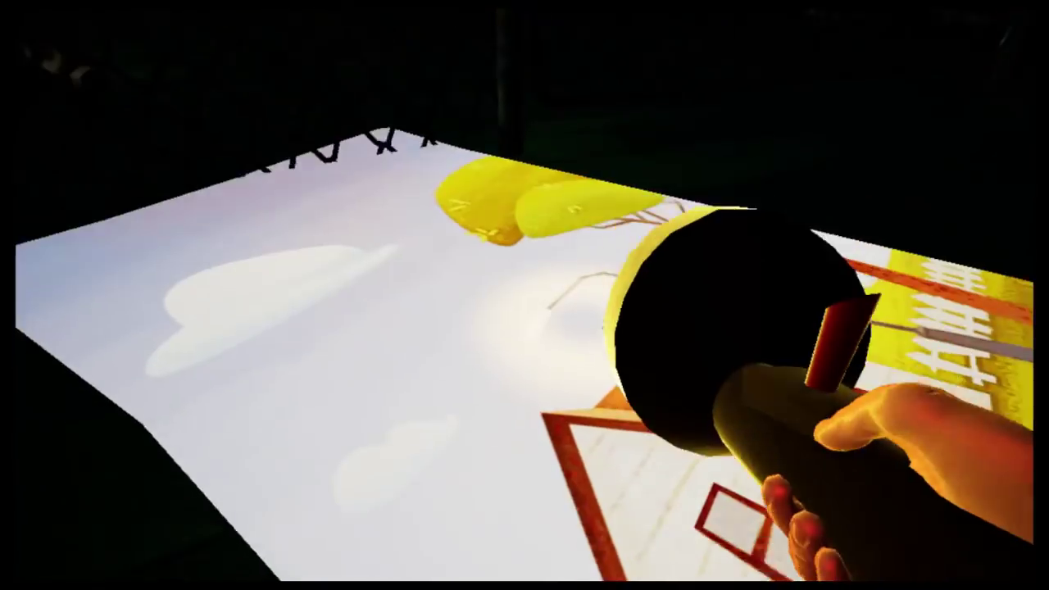
pyautogui.click(524, 295)
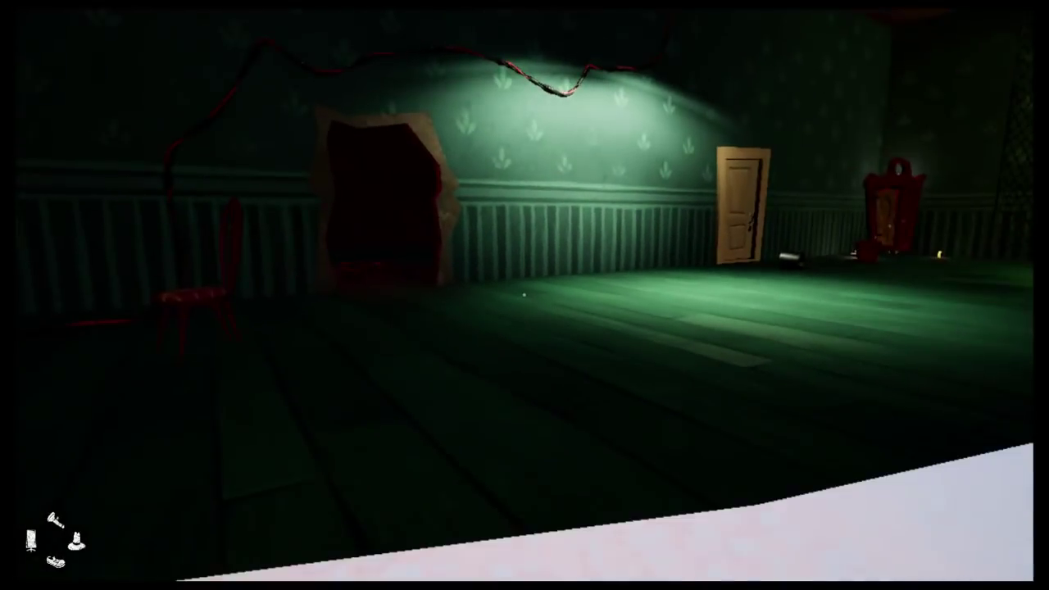
pyautogui.press('w')
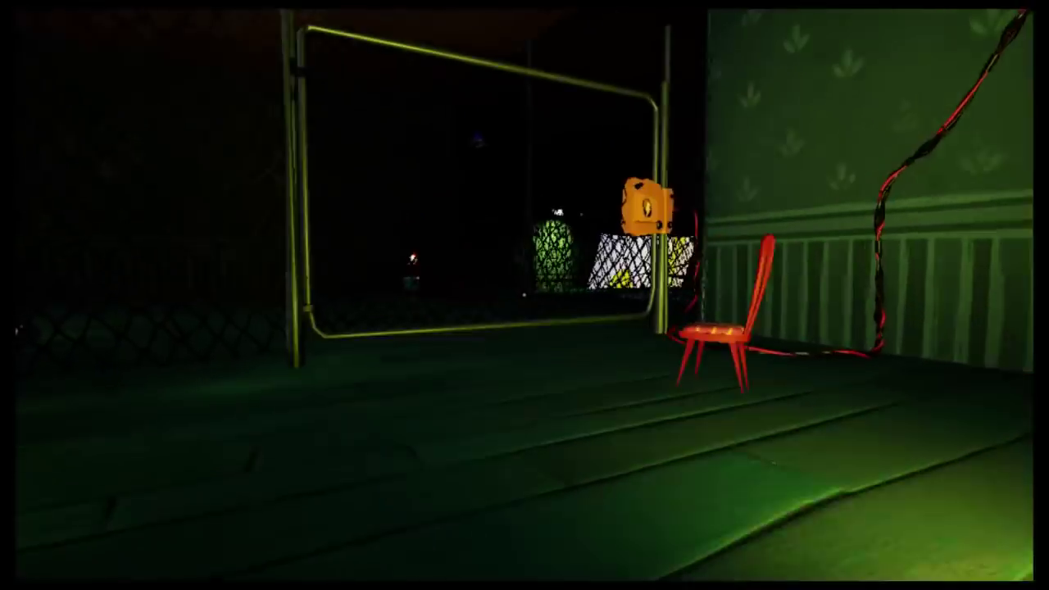
pyautogui.click(525, 295)
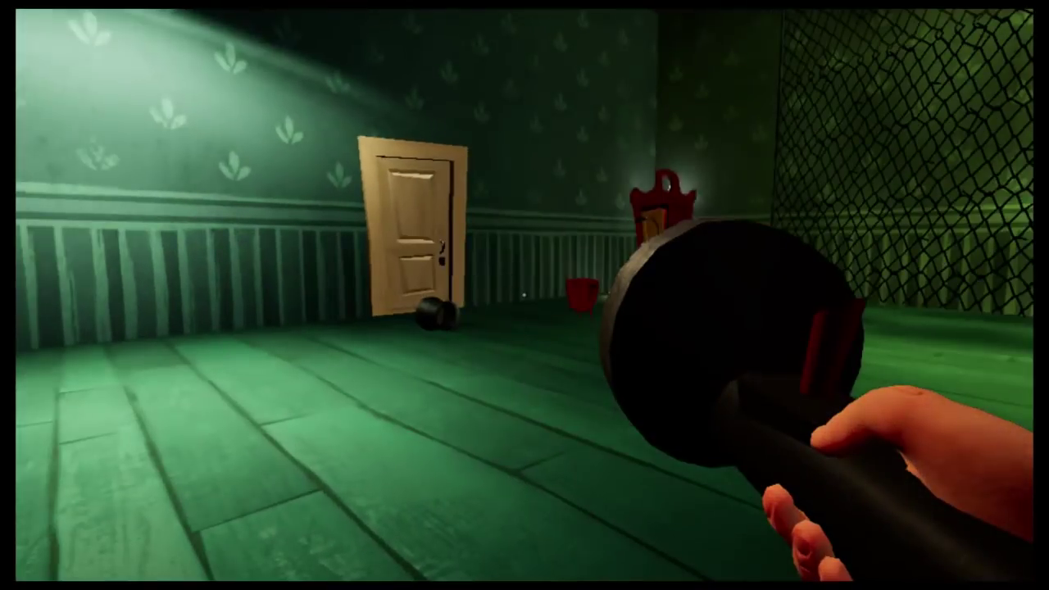
pyautogui.press('w')
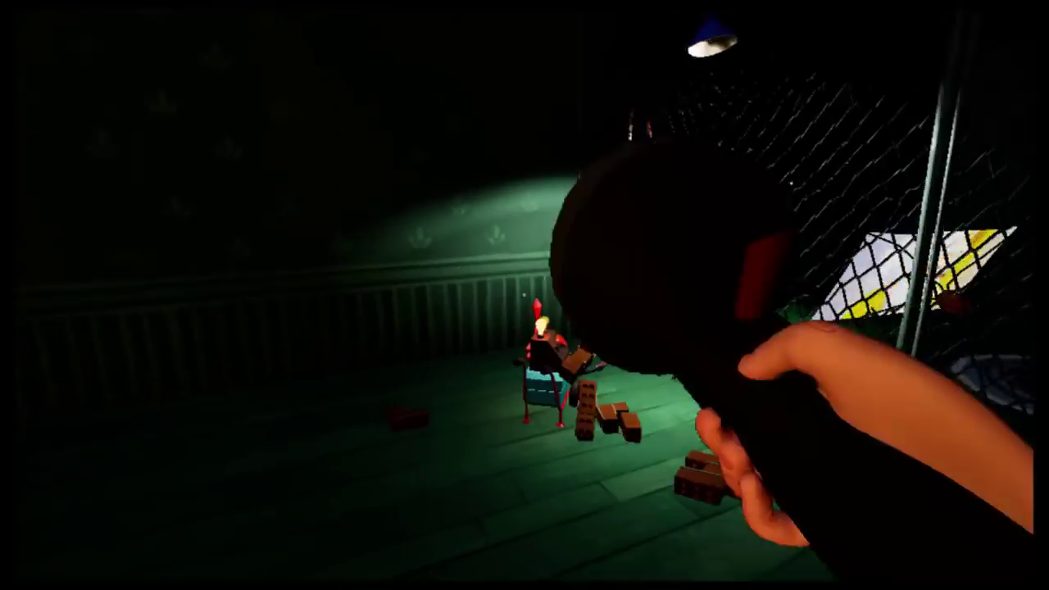
# Circle the left side of the red-and-blue machine and switch to holding the red board.
pyautogui.press('w')
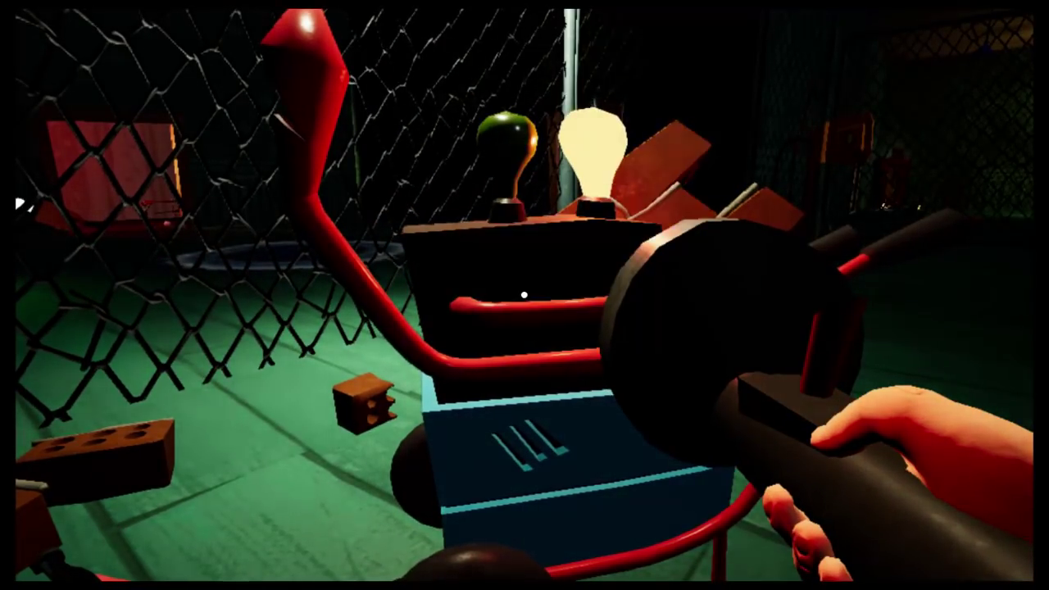
pyautogui.press('a')
pyautogui.scroll(-1, 525, 295)
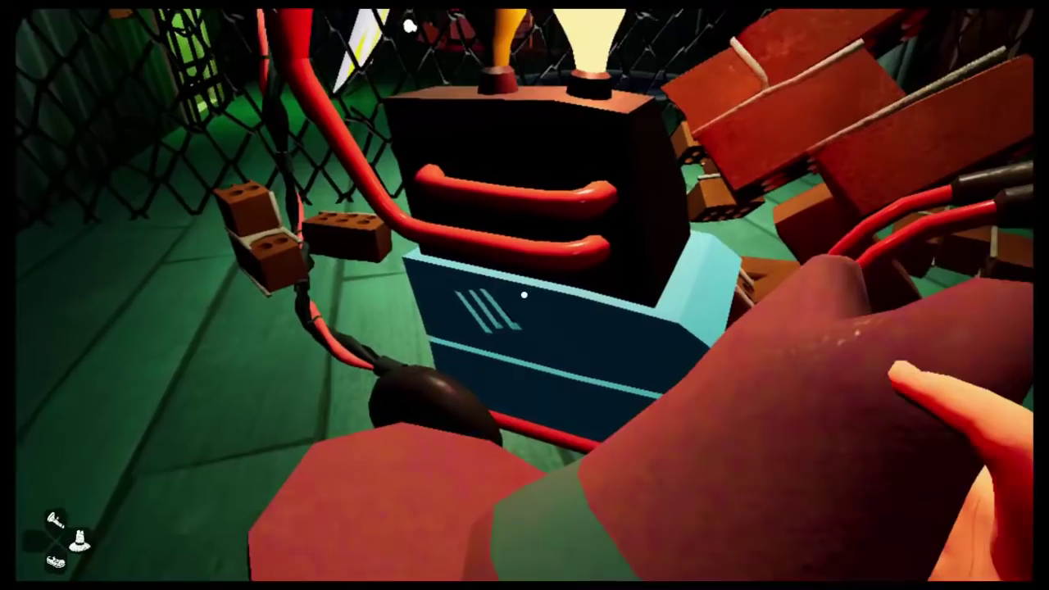
pyautogui.press('a')
pyautogui.press('a')
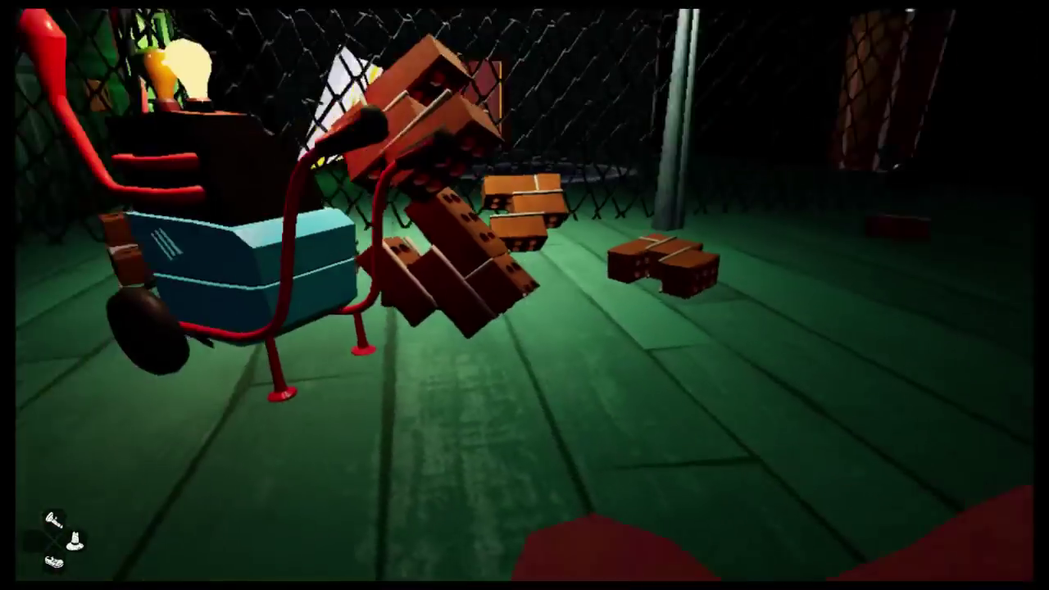
pyautogui.scroll(-1, 525, 295)
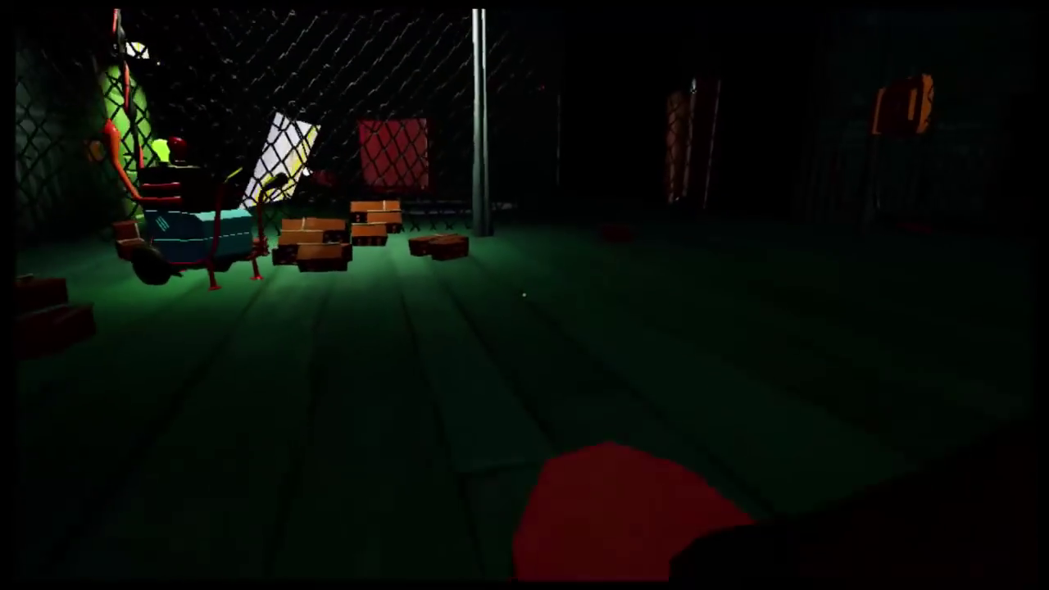
# Walk back past the cart and bricks toward the hole in the wall.
pyautogui.press('w')
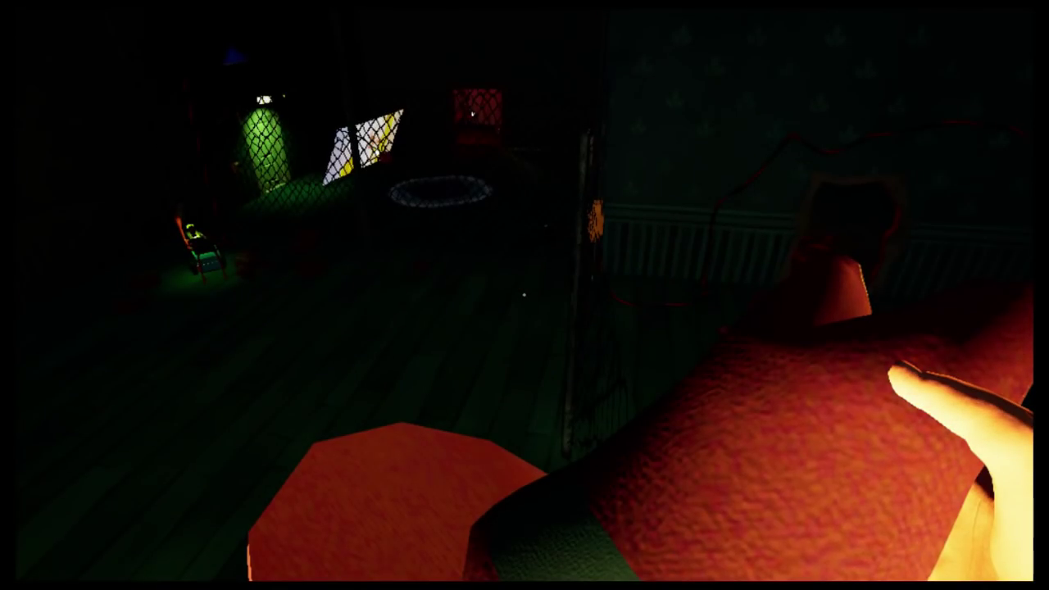
# Walk through the wall hole into the red room to end Act 1.
pyautogui.press('w')
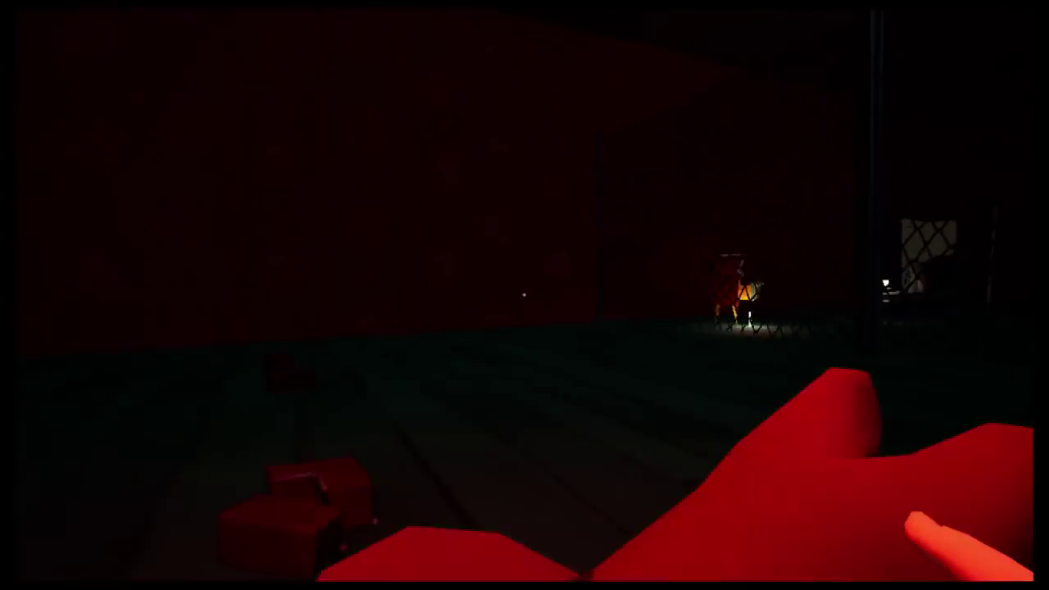